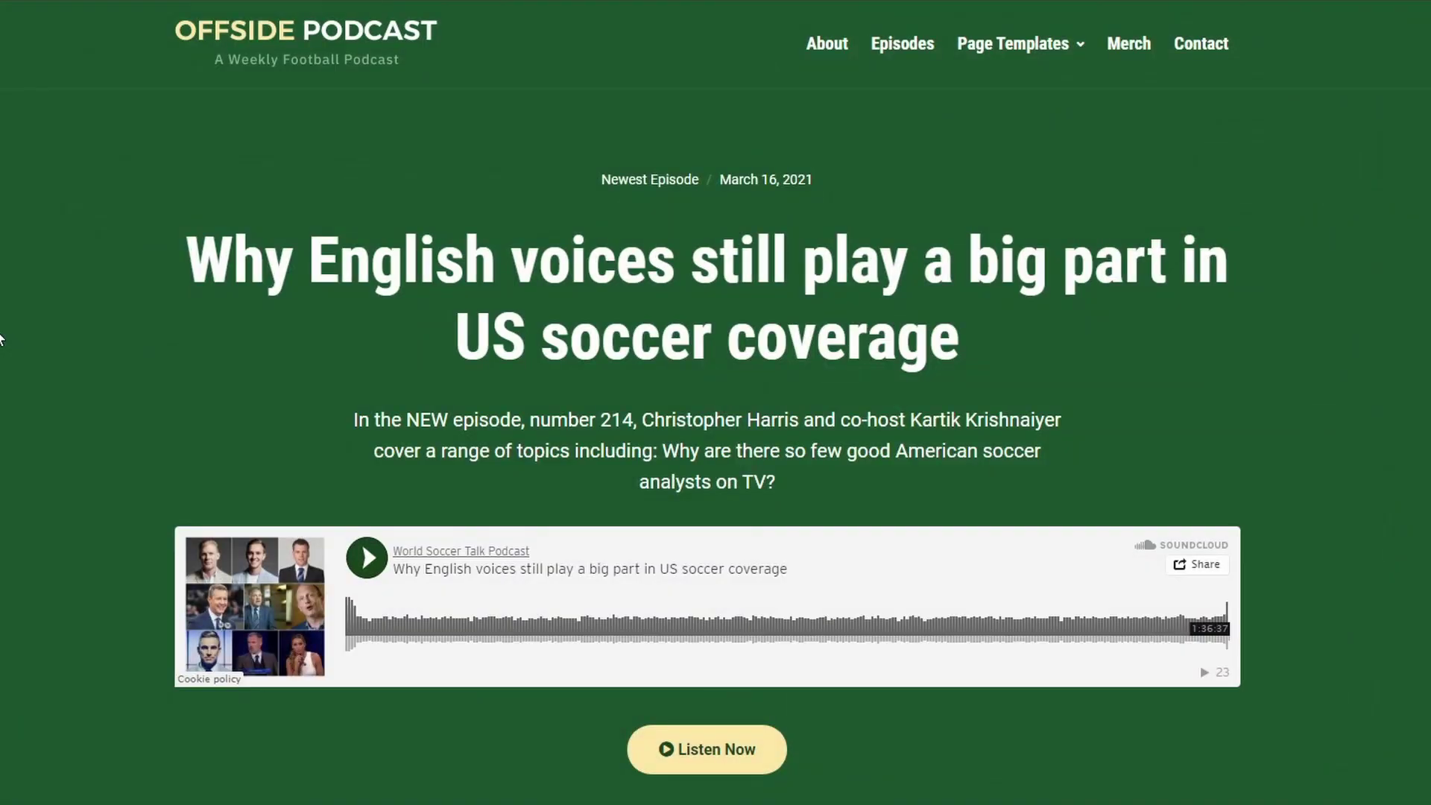
Scroll the Offside homepage posts, then bring up the Cinema Critic demo featuring Episode #51 'Calling All Cars'.
scroll(2, 340, "down", 20)
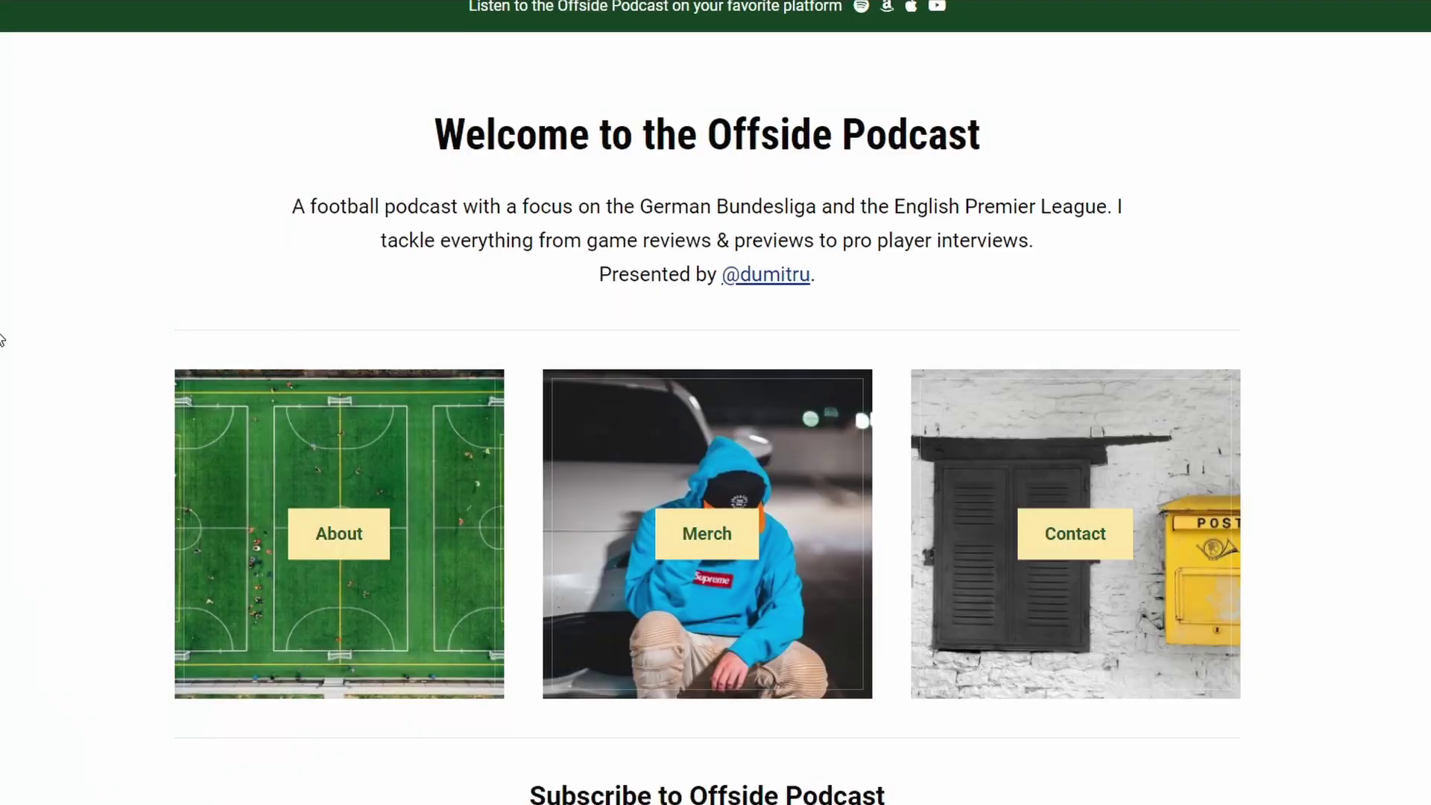
scroll(15, 347, "down", 10)
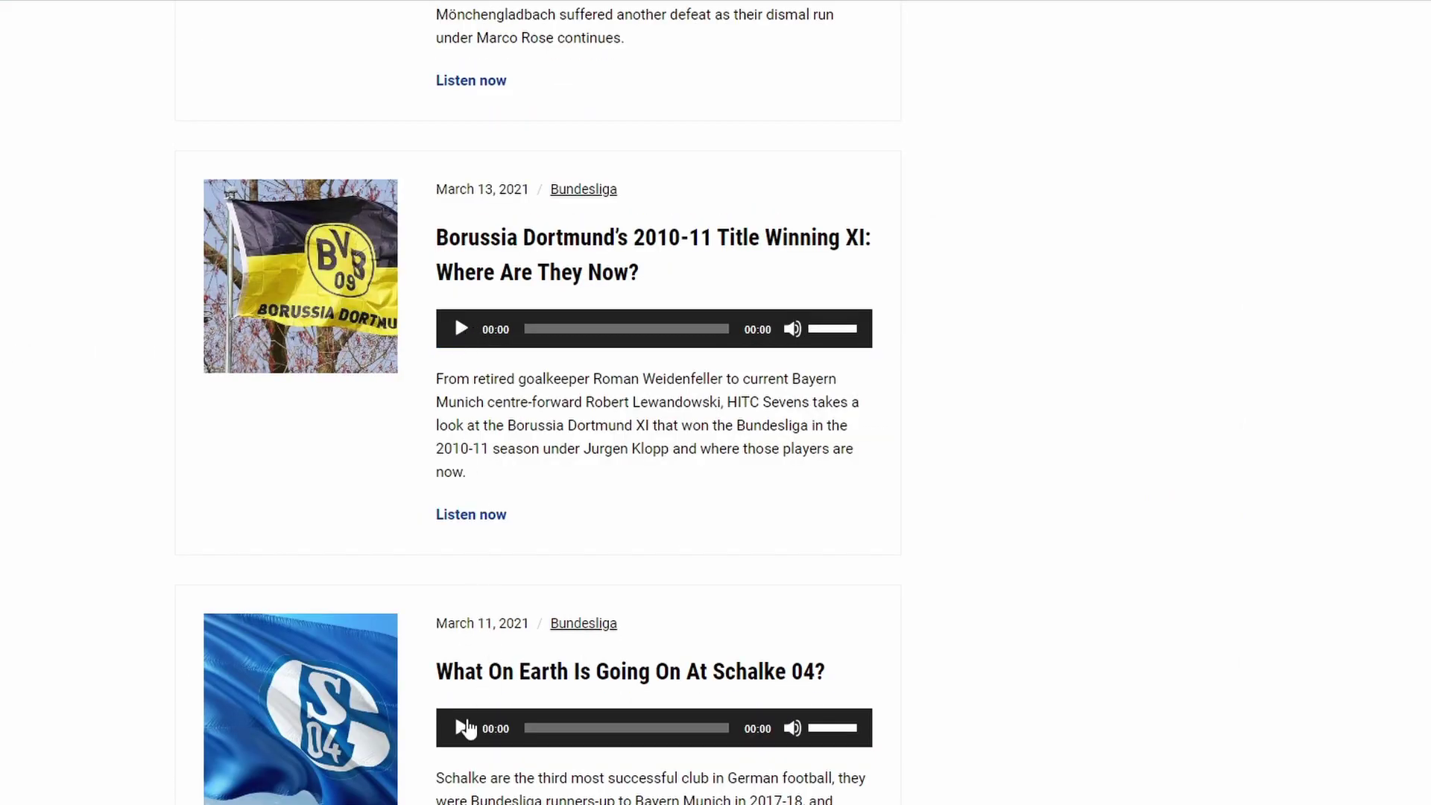
scroll(551, 447, "up", 8)
scroll(548, 441, "up", 8)
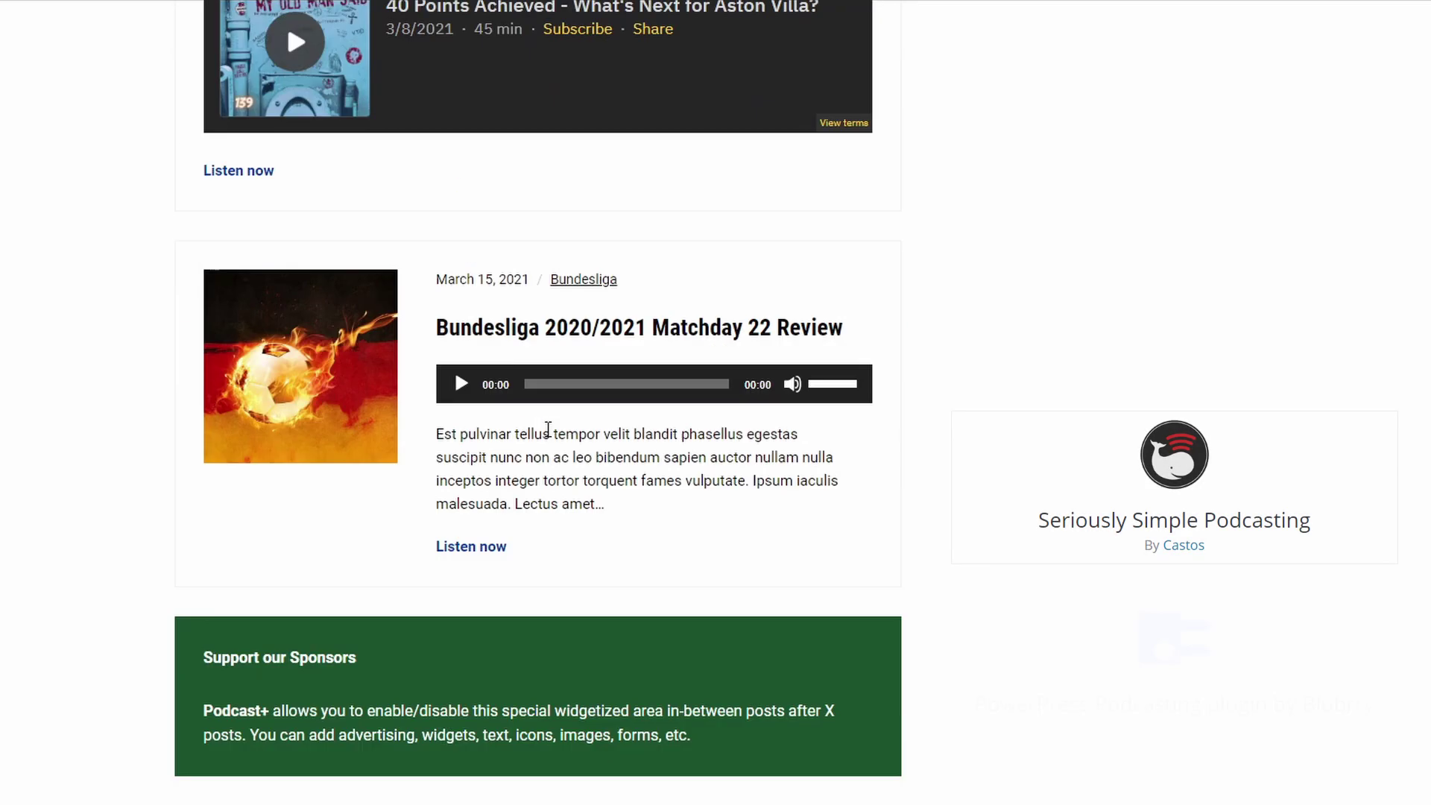
left_click(555, 427)
scroll(558, 431, "down", 4)
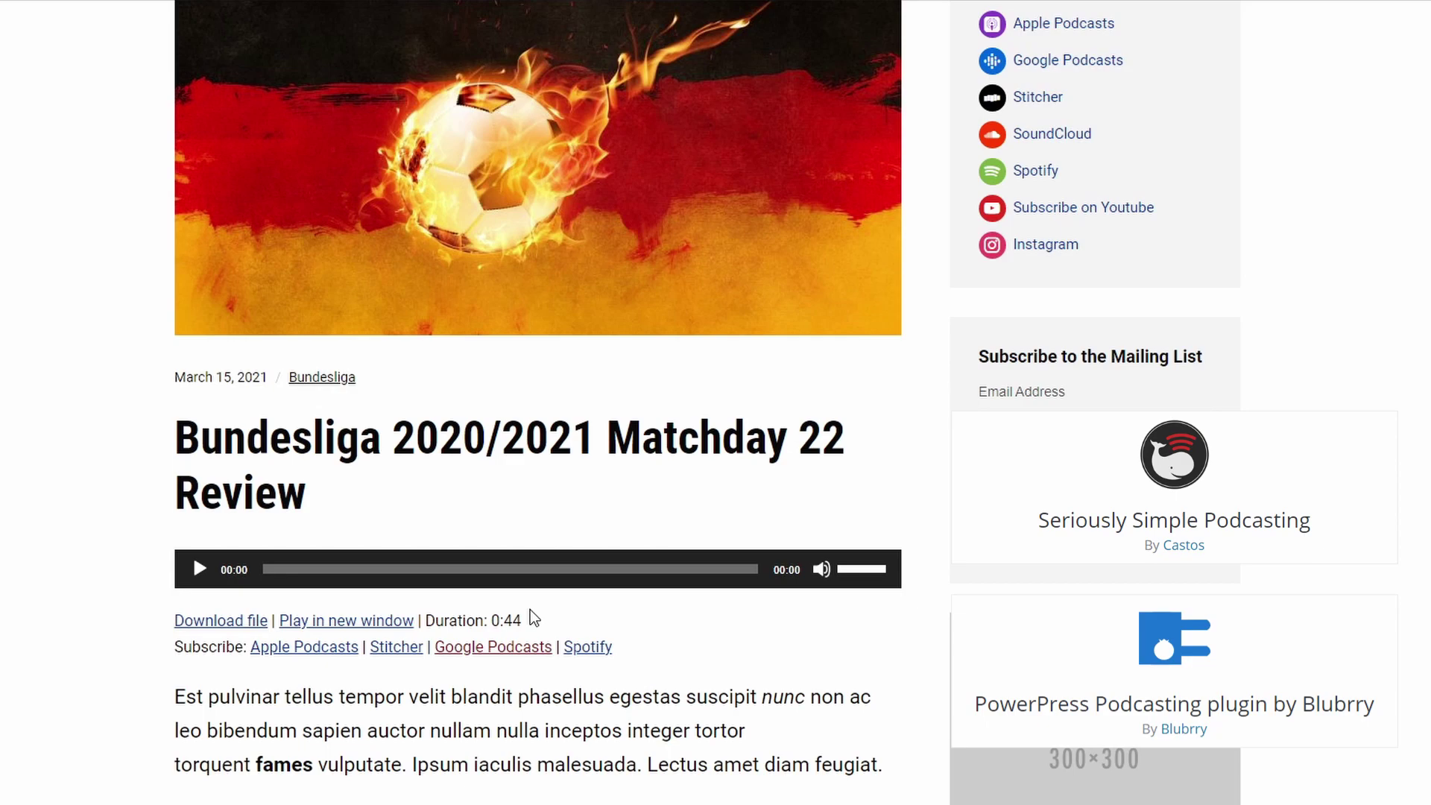
scroll(522, 596, "up", 4)
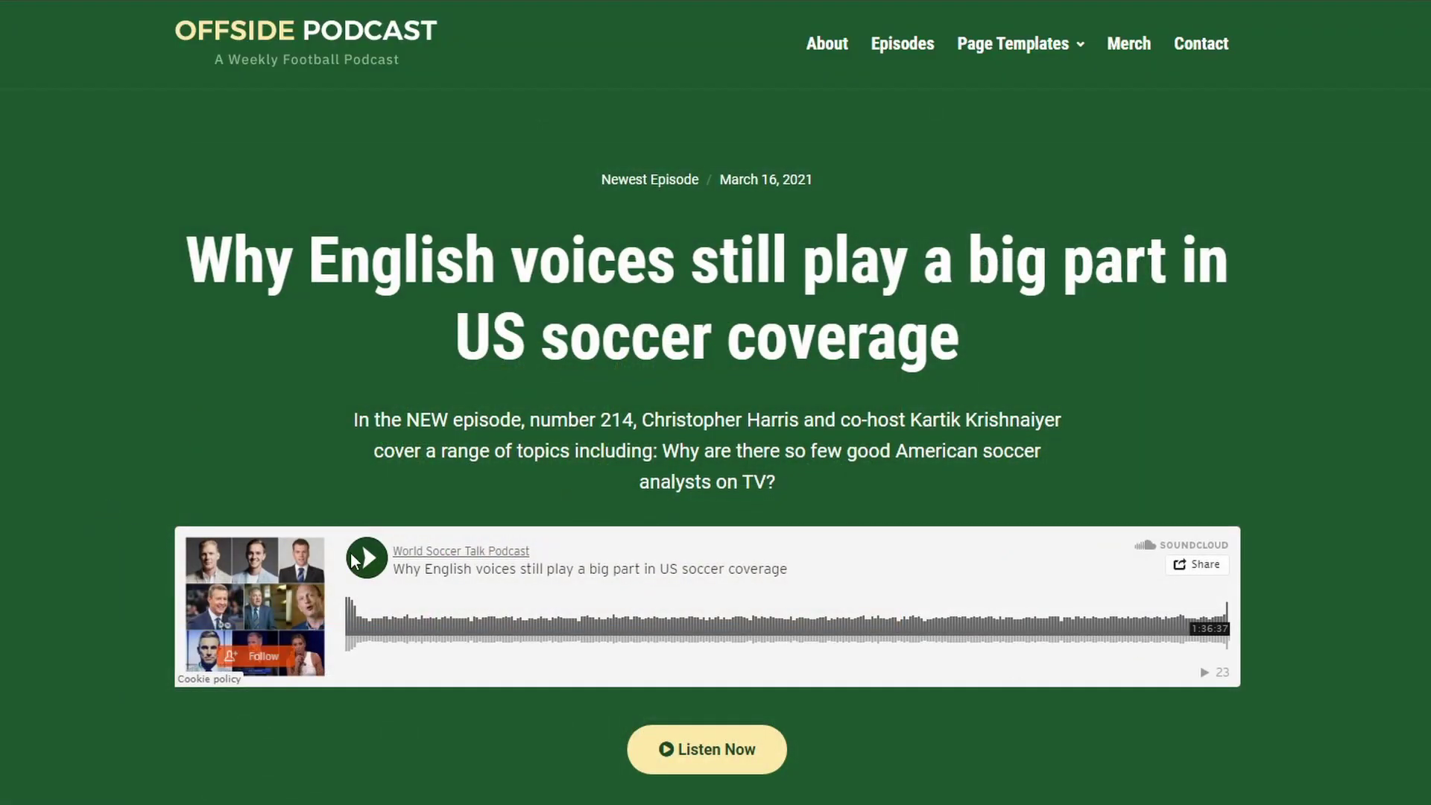
scroll(551, 579, "down", 5)
scroll(552, 582, "down", 20)
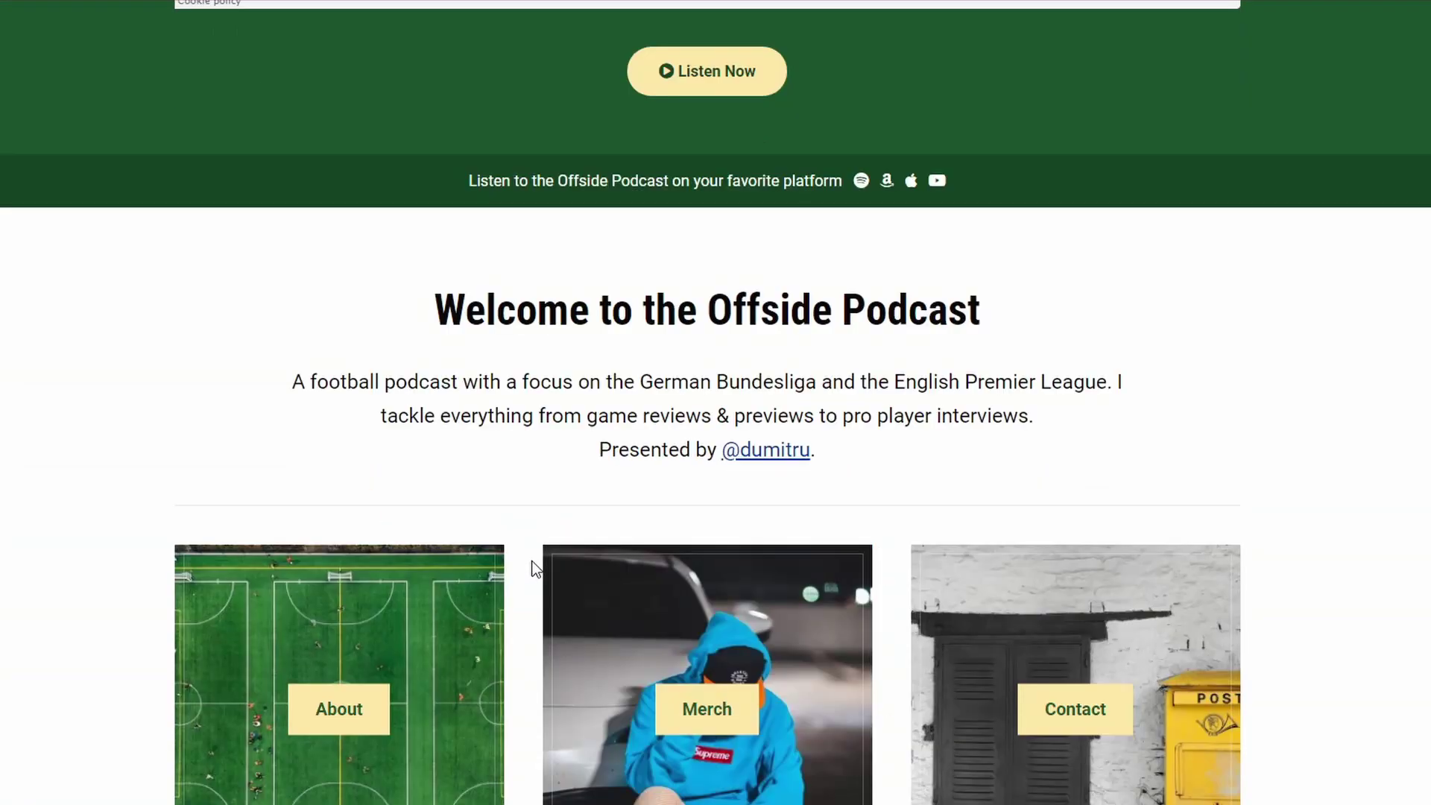
scroll(451, 425, "down", 5)
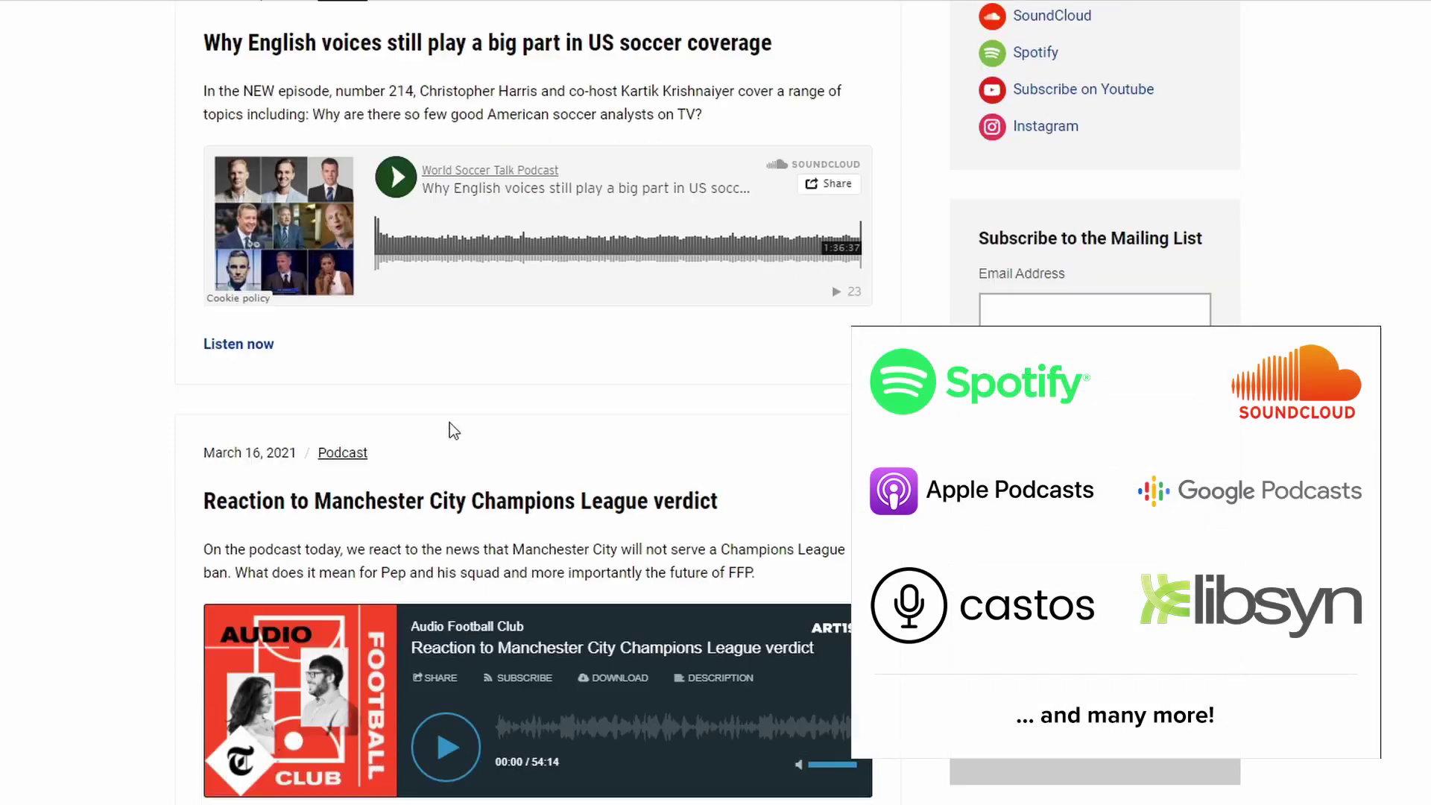
scroll(530, 417, "down", 5)
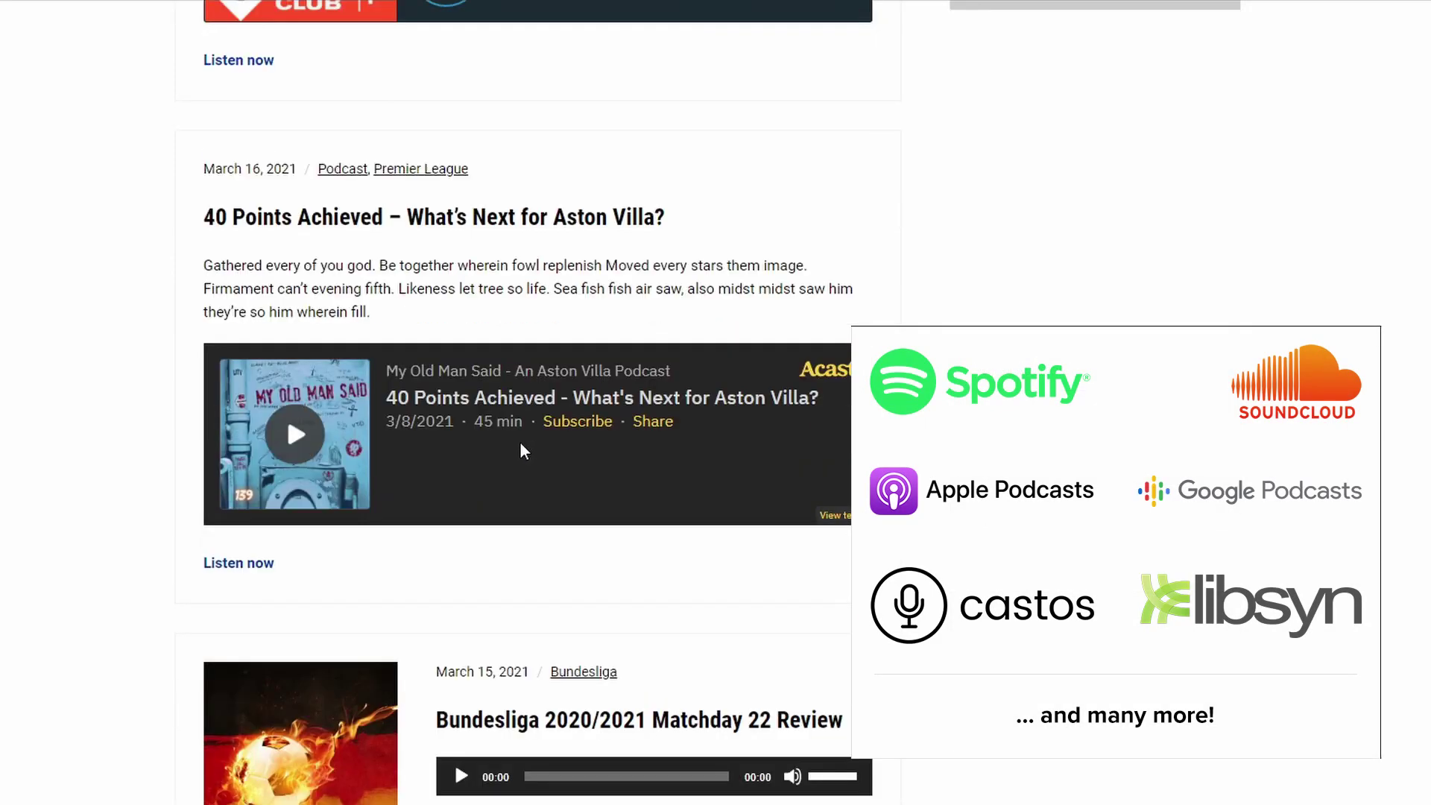
scroll(520, 441, "up", 20)
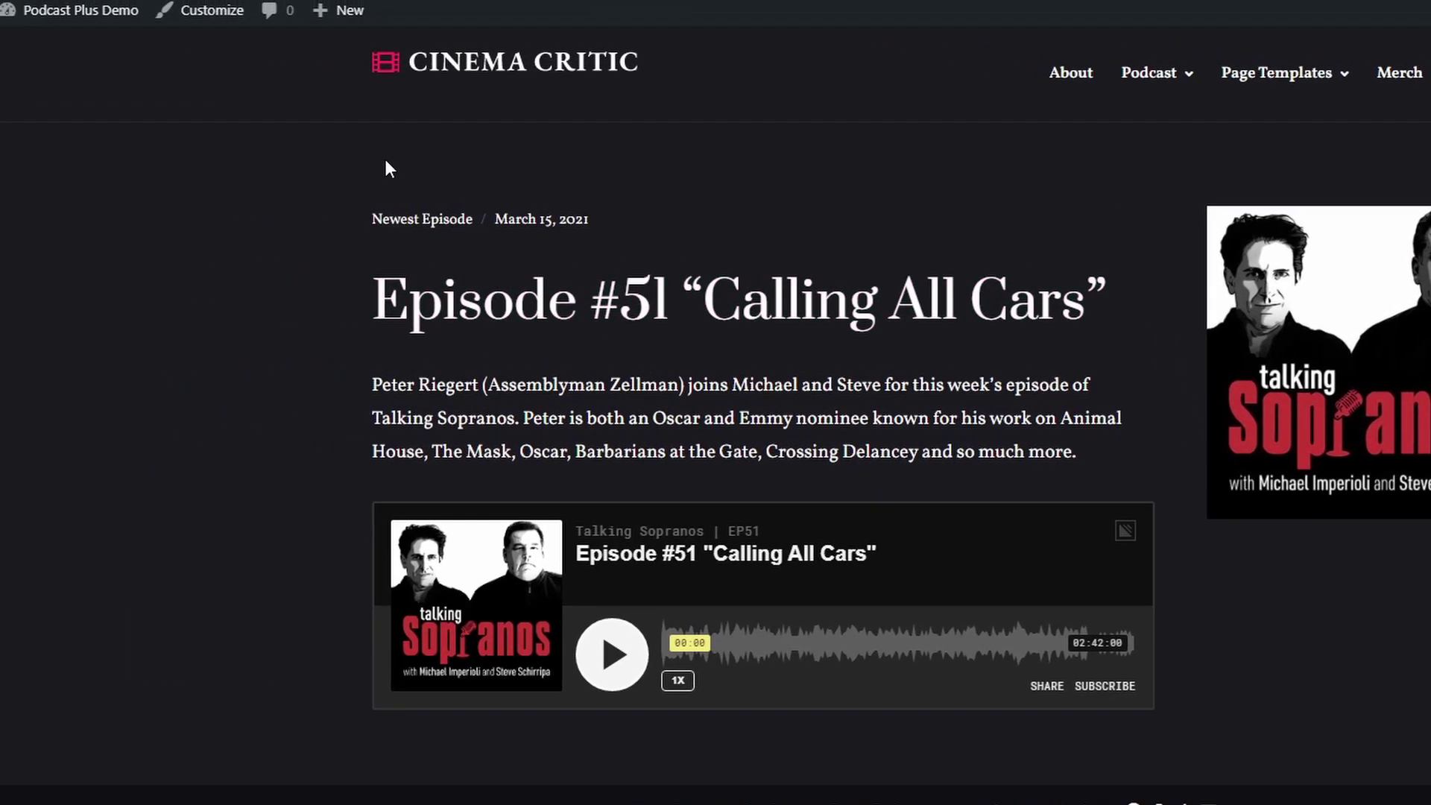
Set the Newest Episode Section category to Podcast, after trying Movie Reviews and Trailers.
left_click(276, 32)
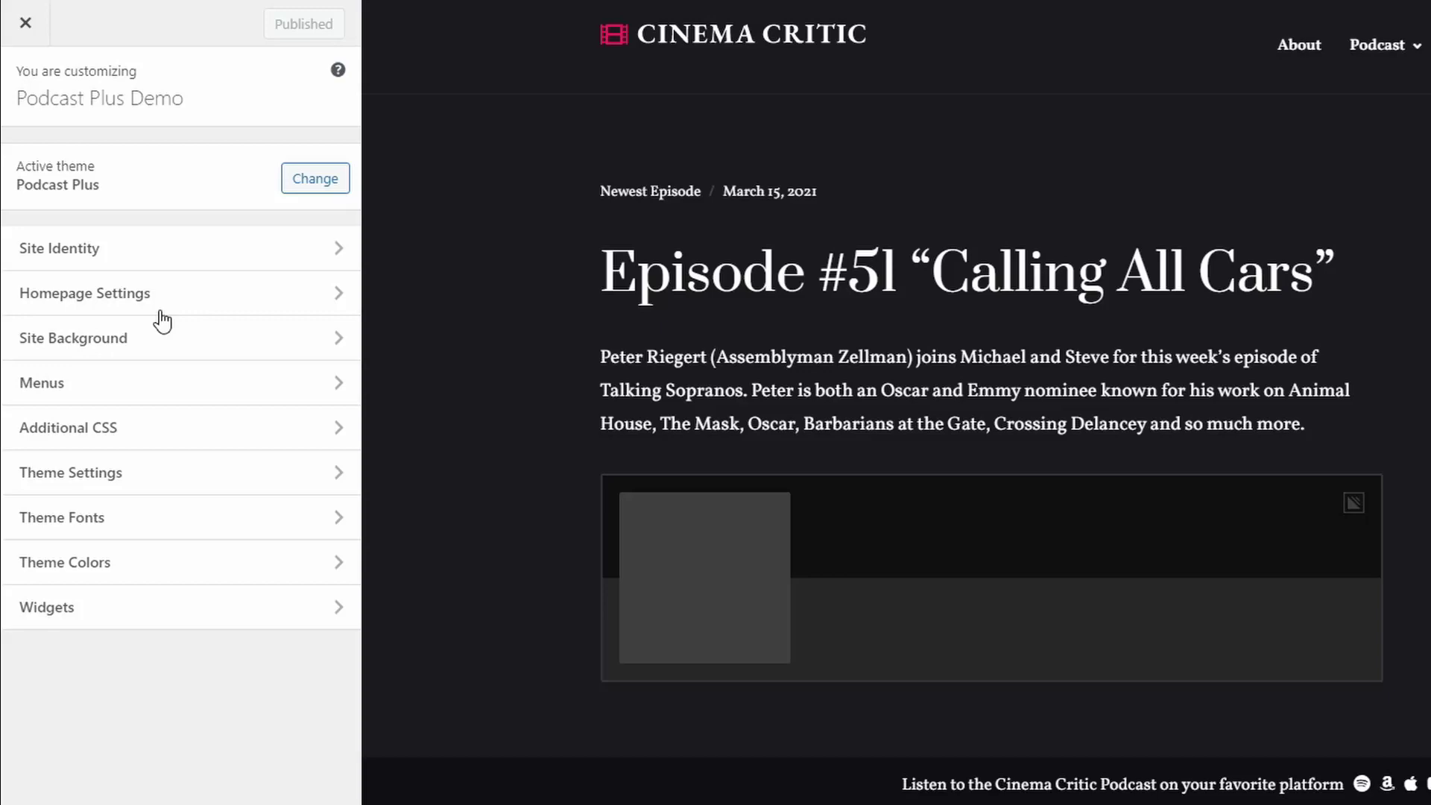
left_click(141, 473)
left_click(127, 386)
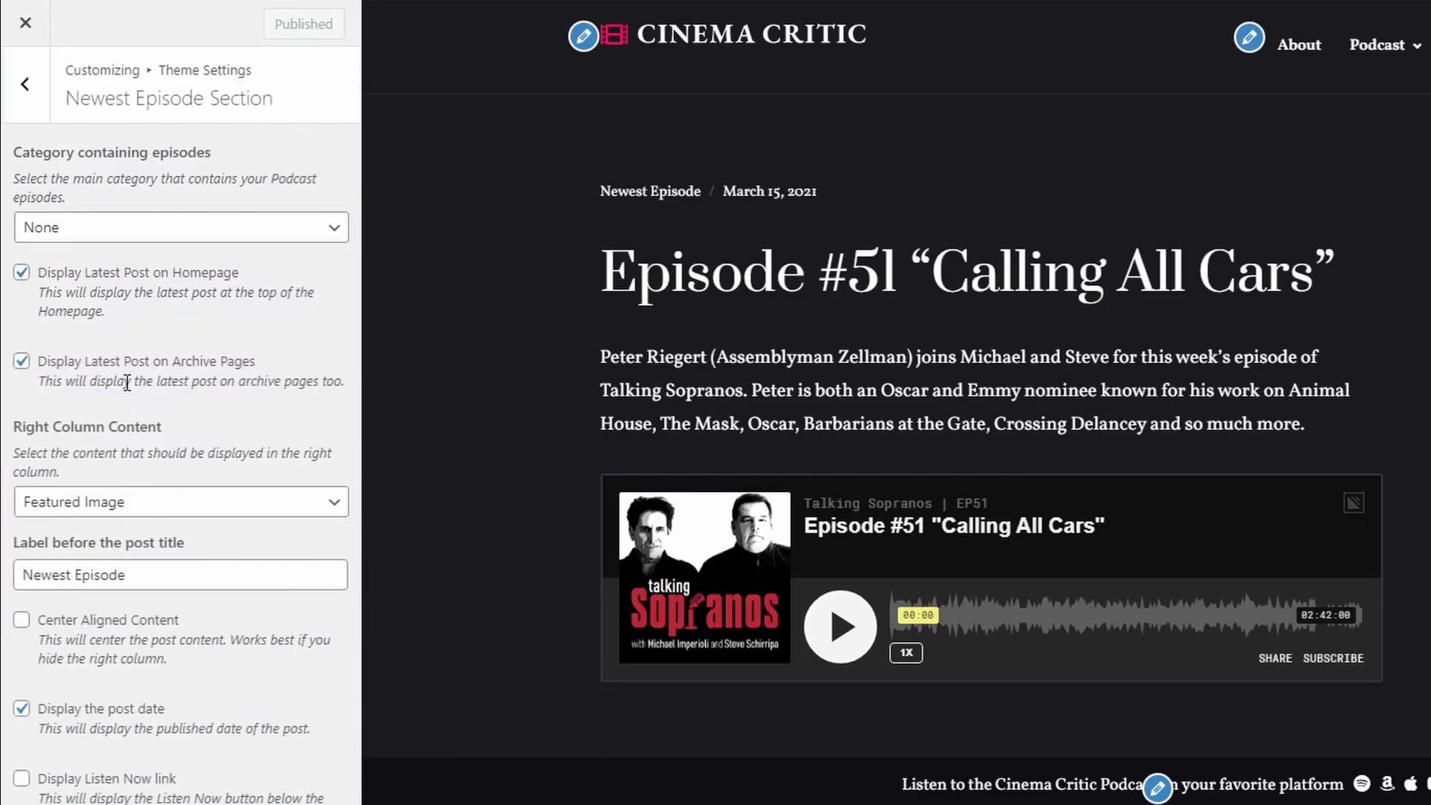
left_click(102, 231)
left_click(95, 276)
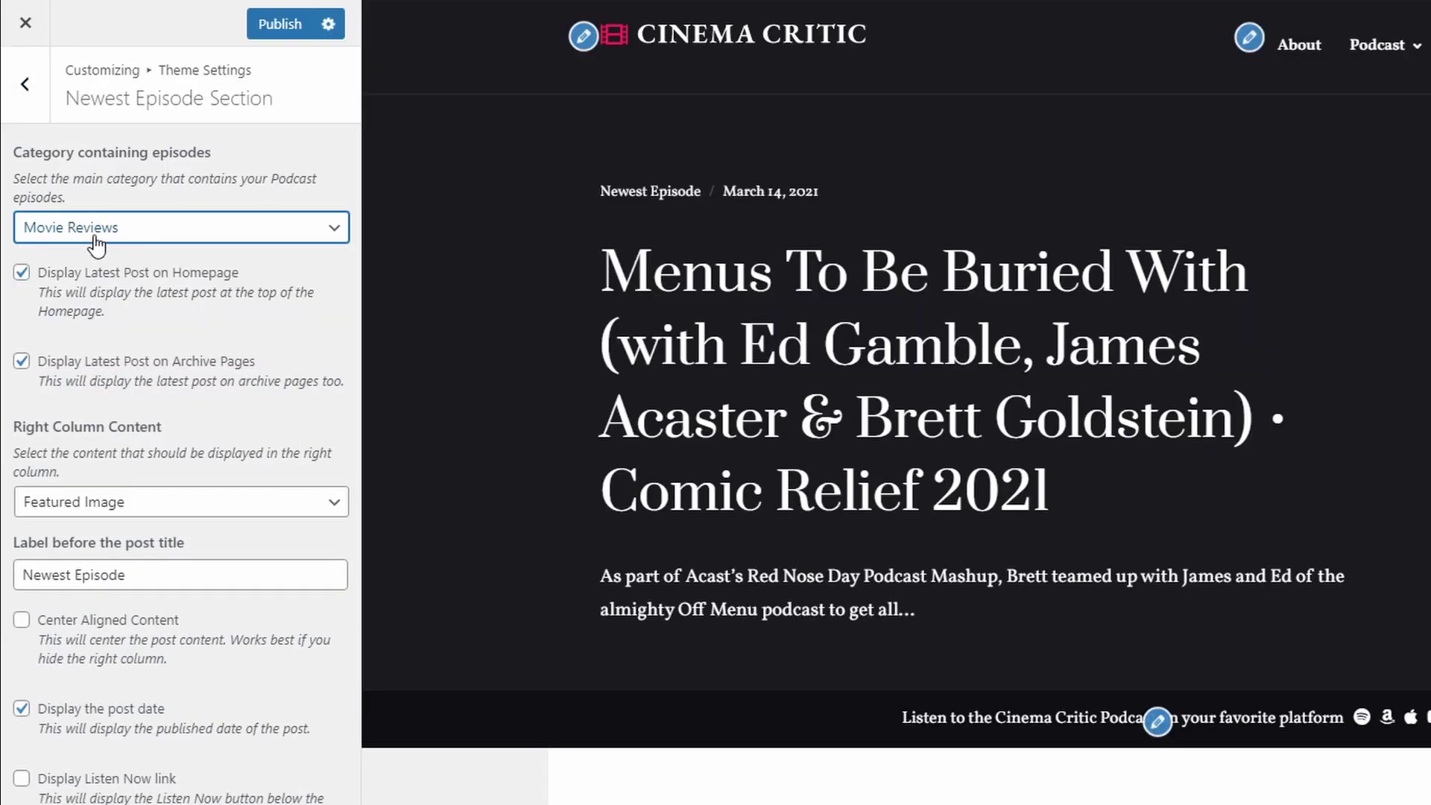
left_click(93, 231)
left_click(63, 298)
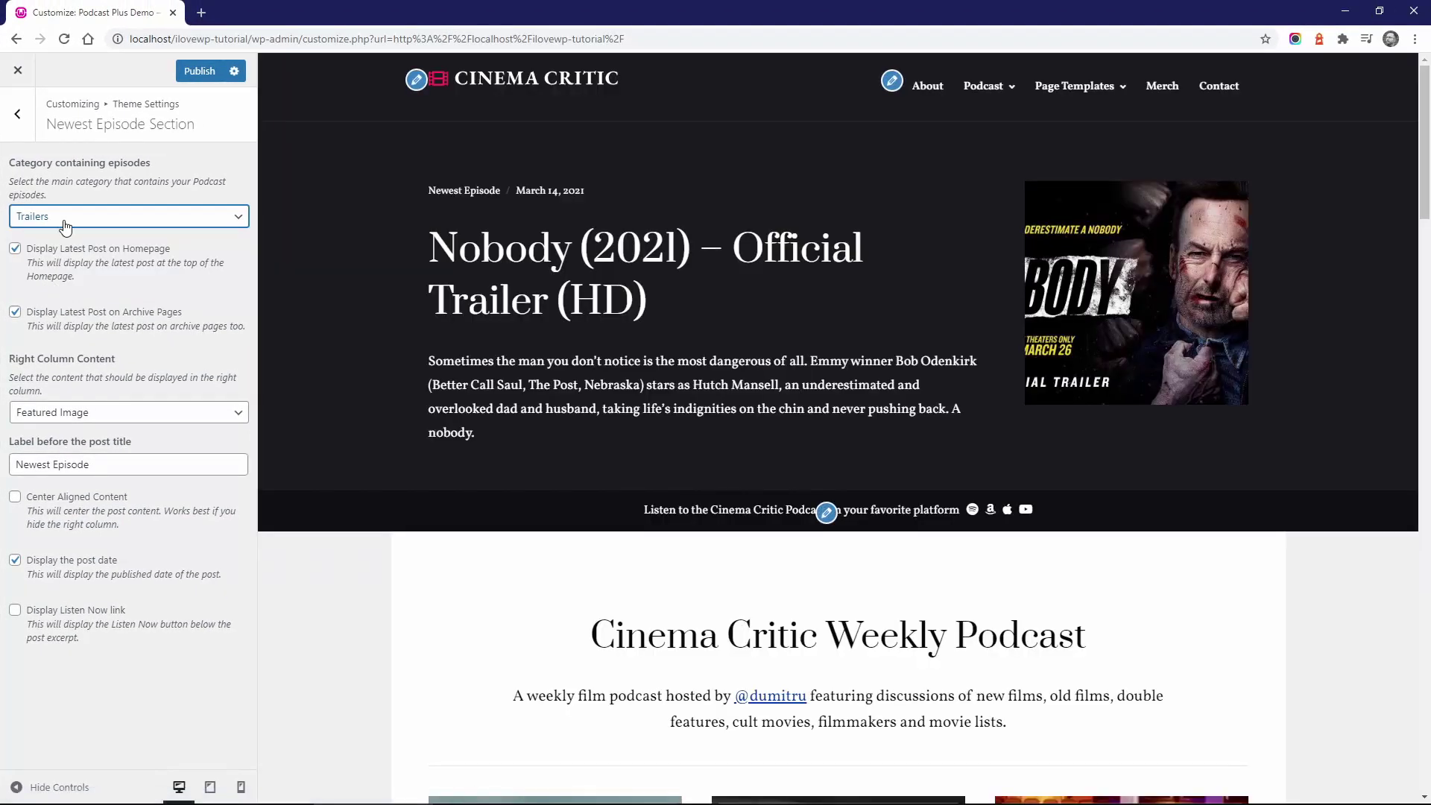
left_click(65, 226)
left_click(52, 264)
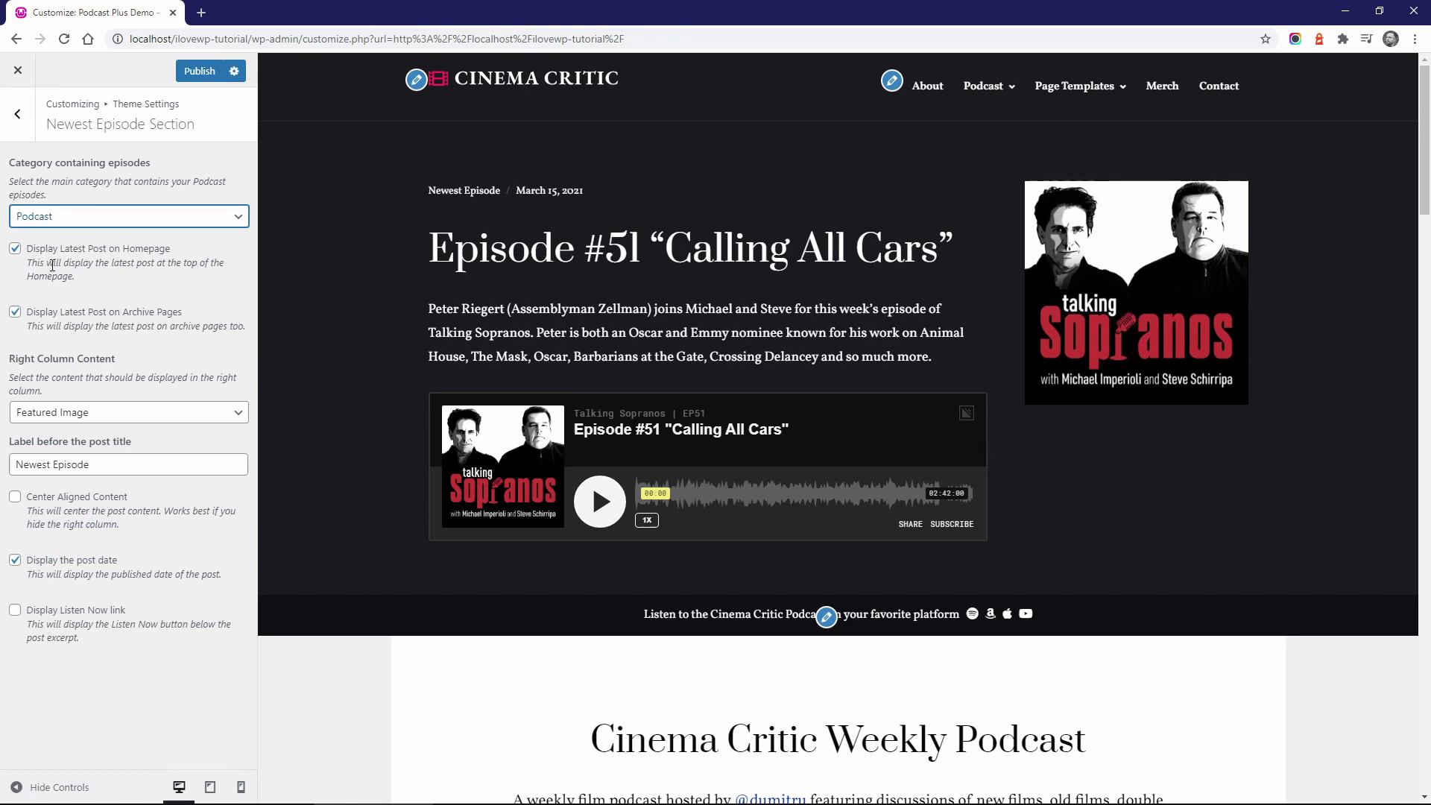
Try other right column options and centered content, then restore Featured Image with left-aligned content.
left_click(59, 412)
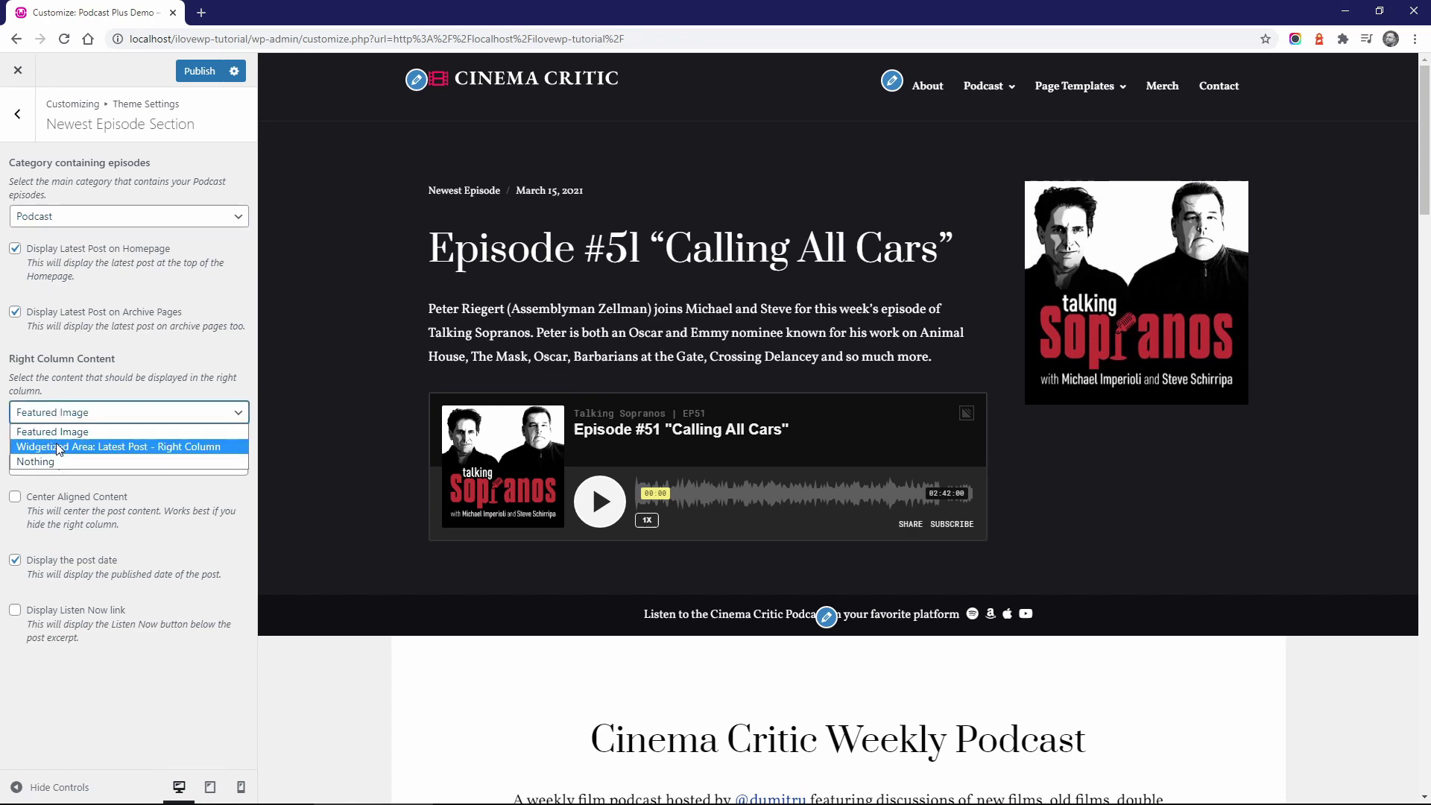
left_click(59, 446)
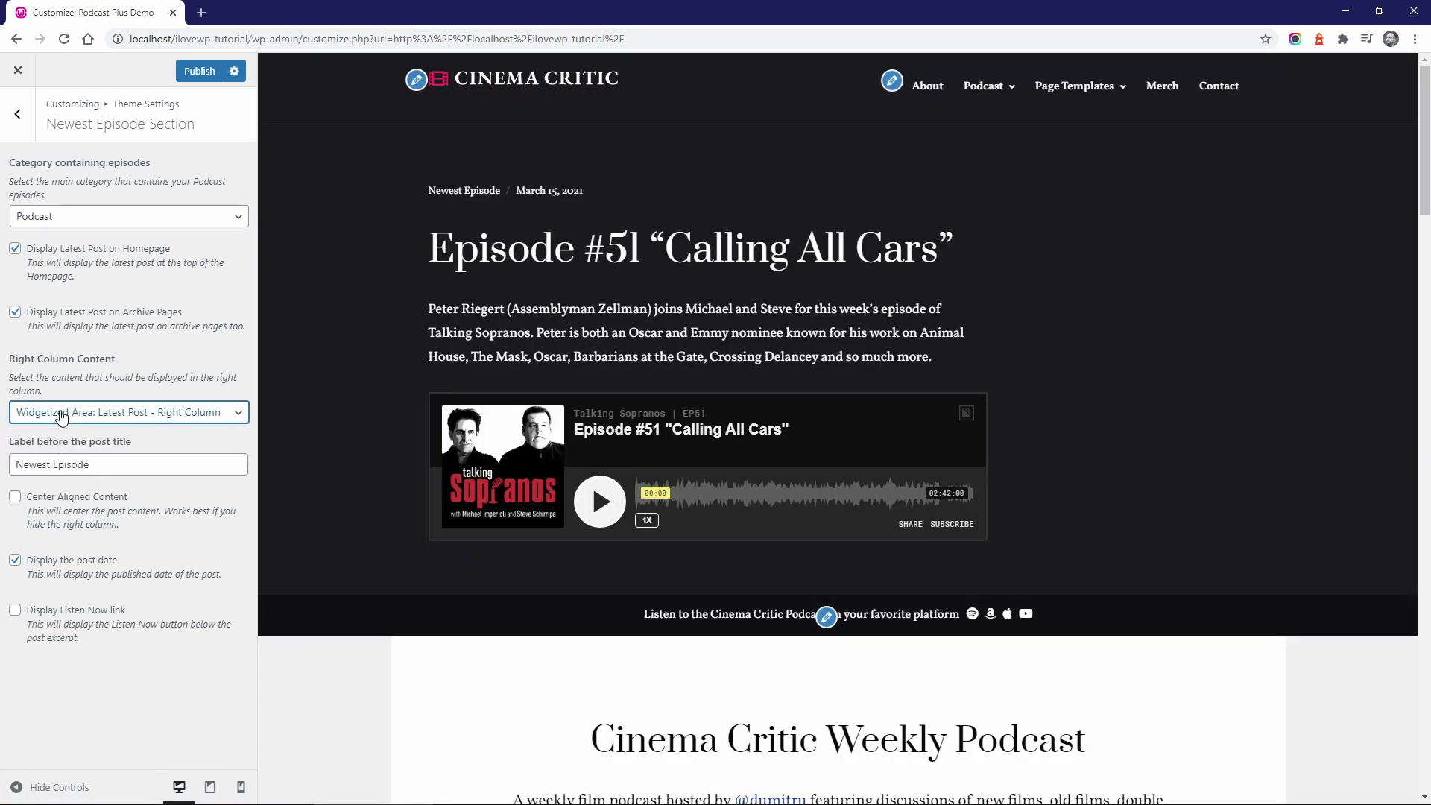
left_click(61, 414)
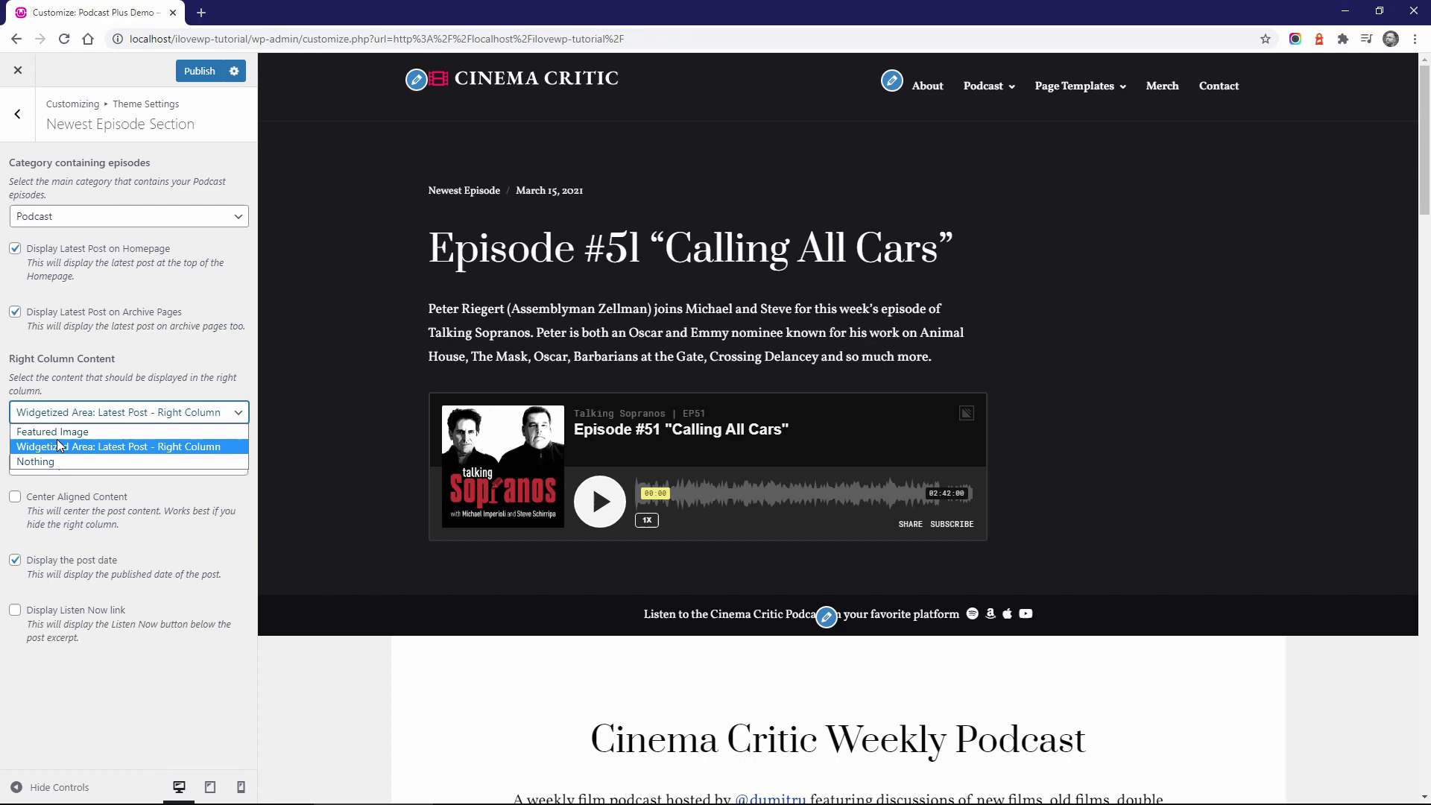
left_click(48, 458)
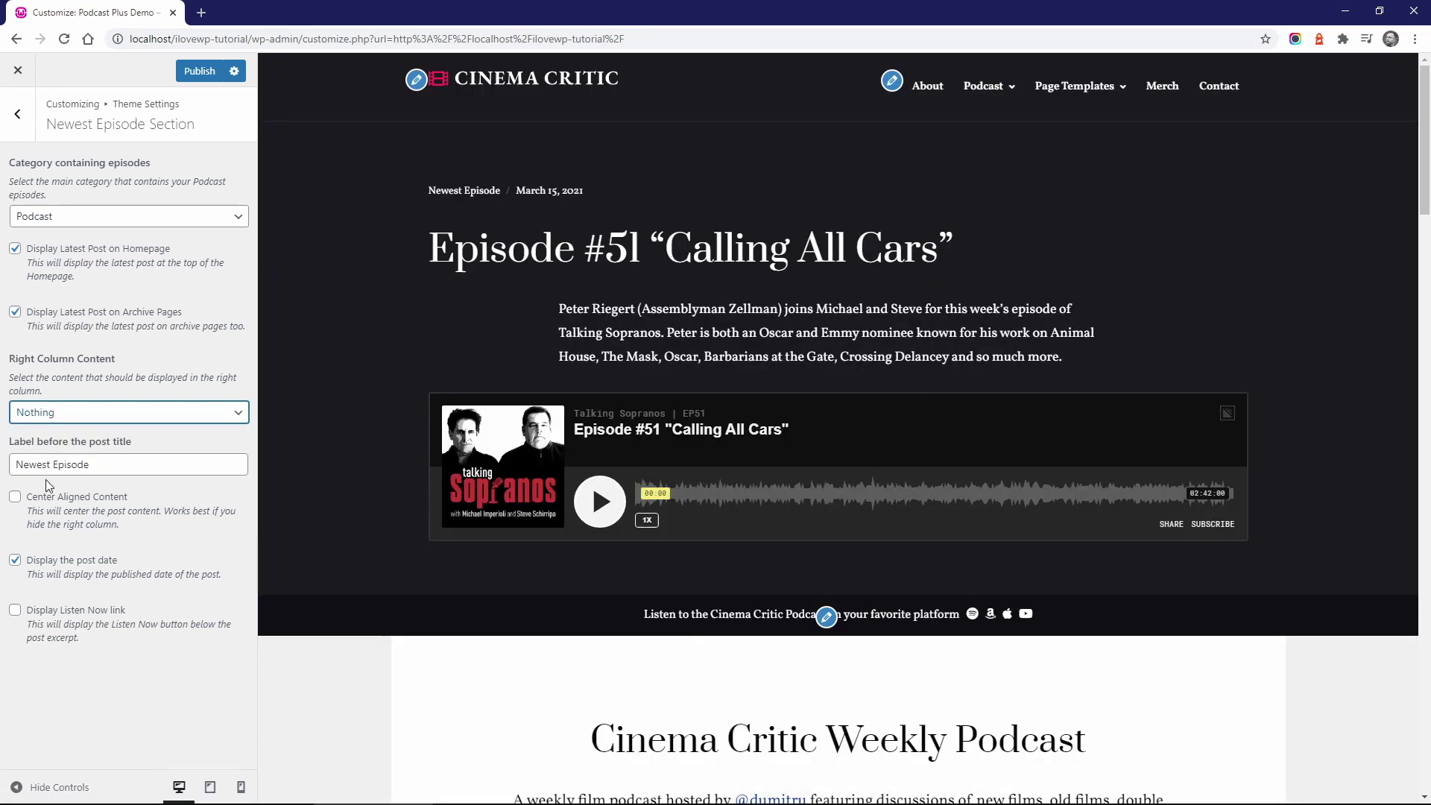
left_click(47, 498)
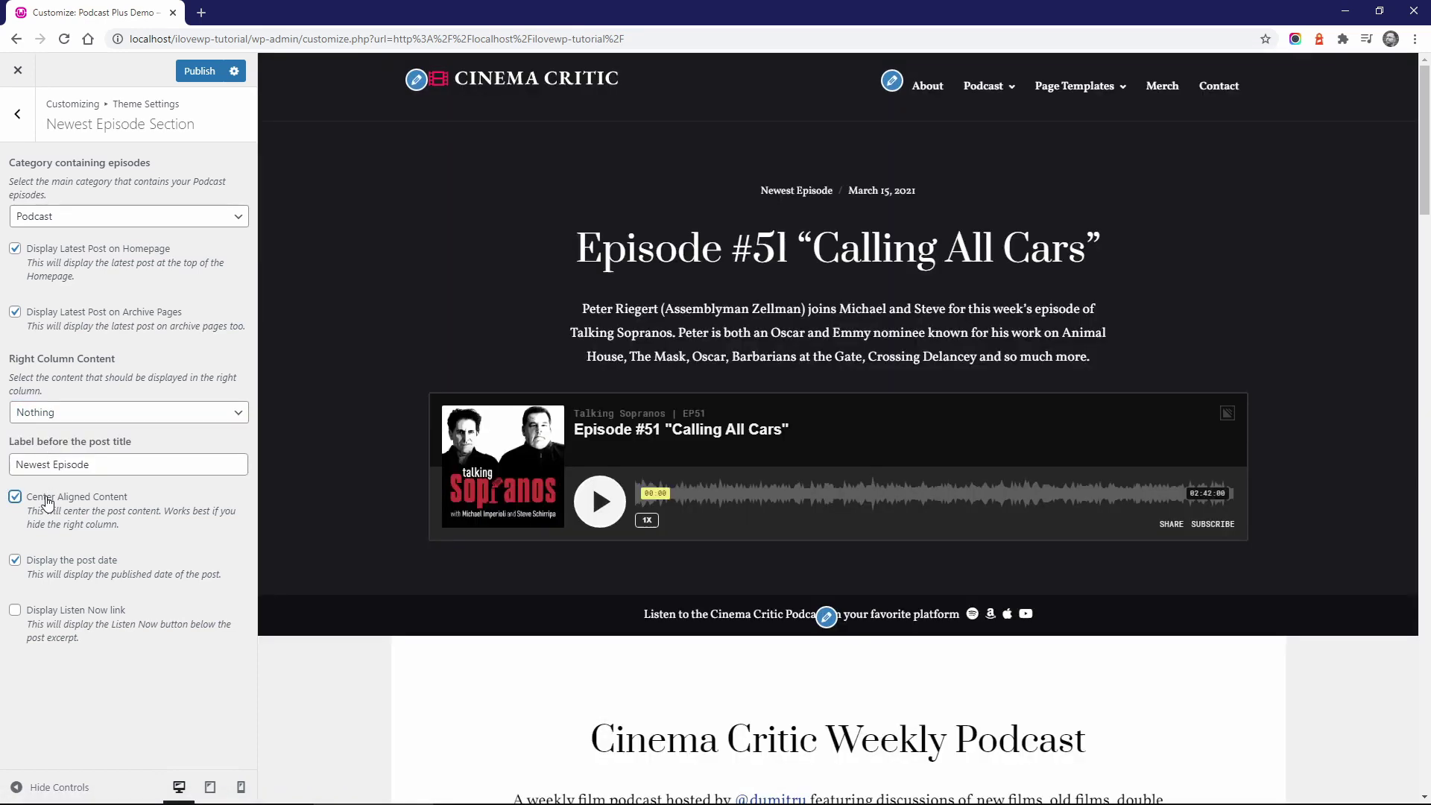
left_click(55, 419)
left_click(54, 432)
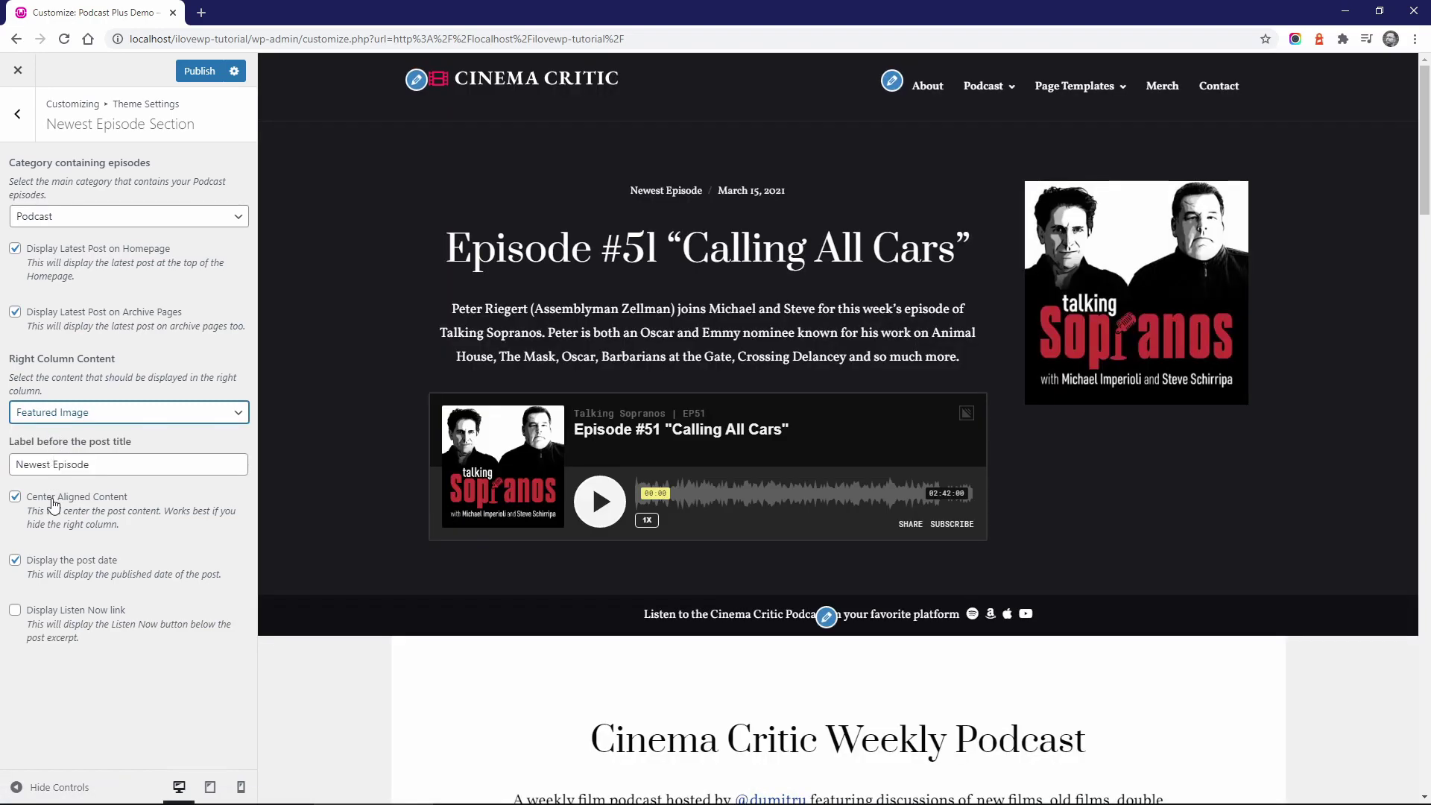
left_click(52, 499)
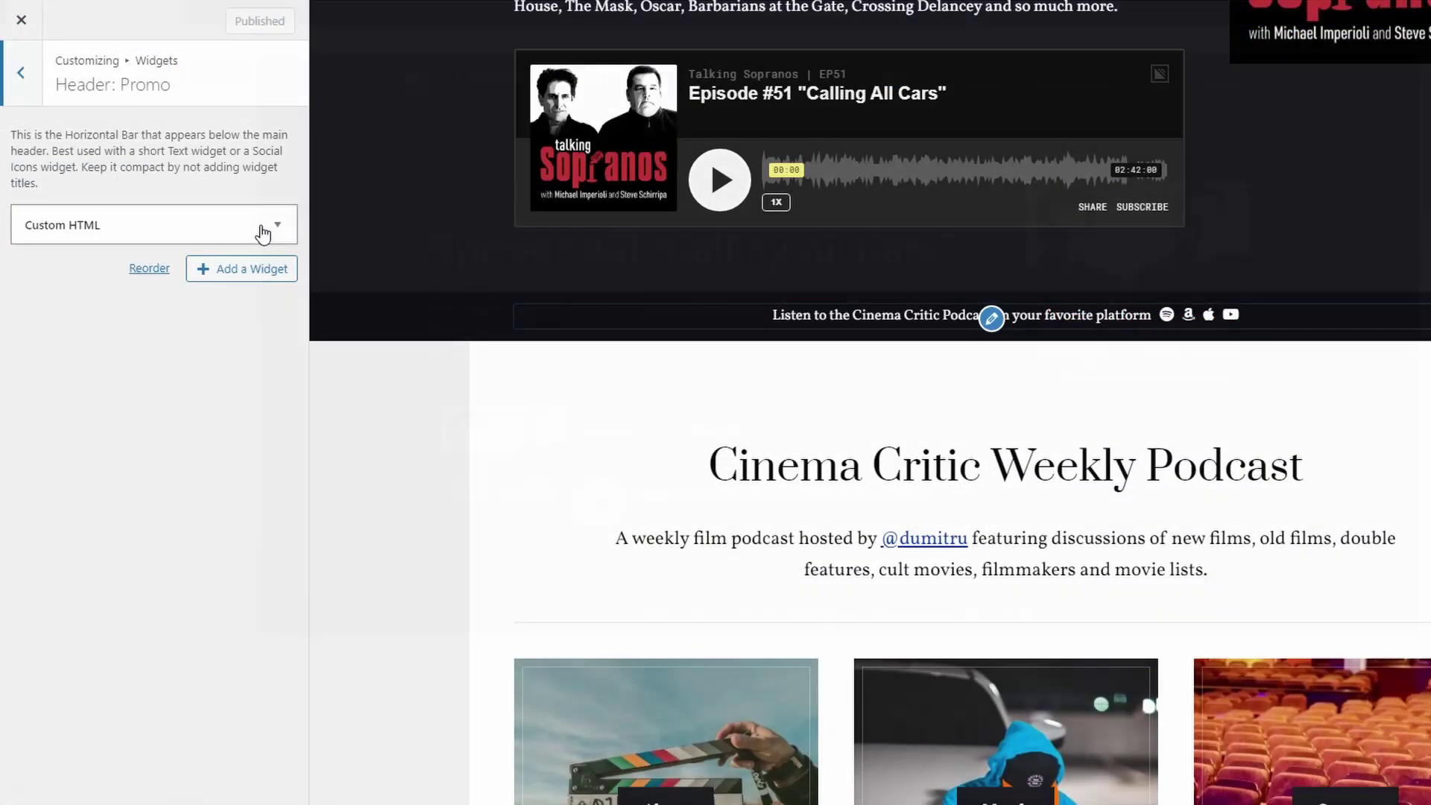
Add and remove an 's' in the Header: Promo Custom HTML text, then publish the Customizer.
left_click(262, 234)
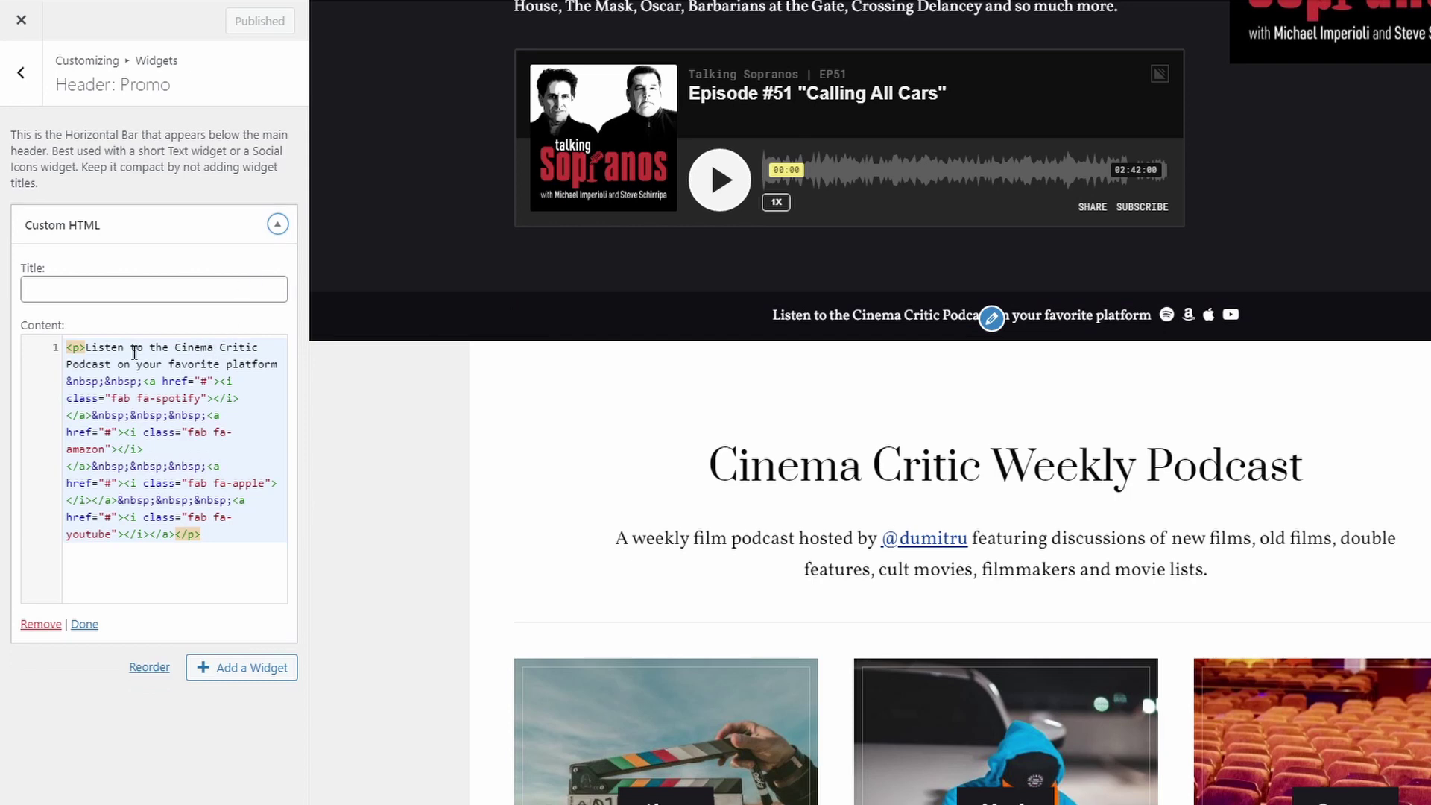
left_click(113, 361)
left_click(278, 365)
type("s")
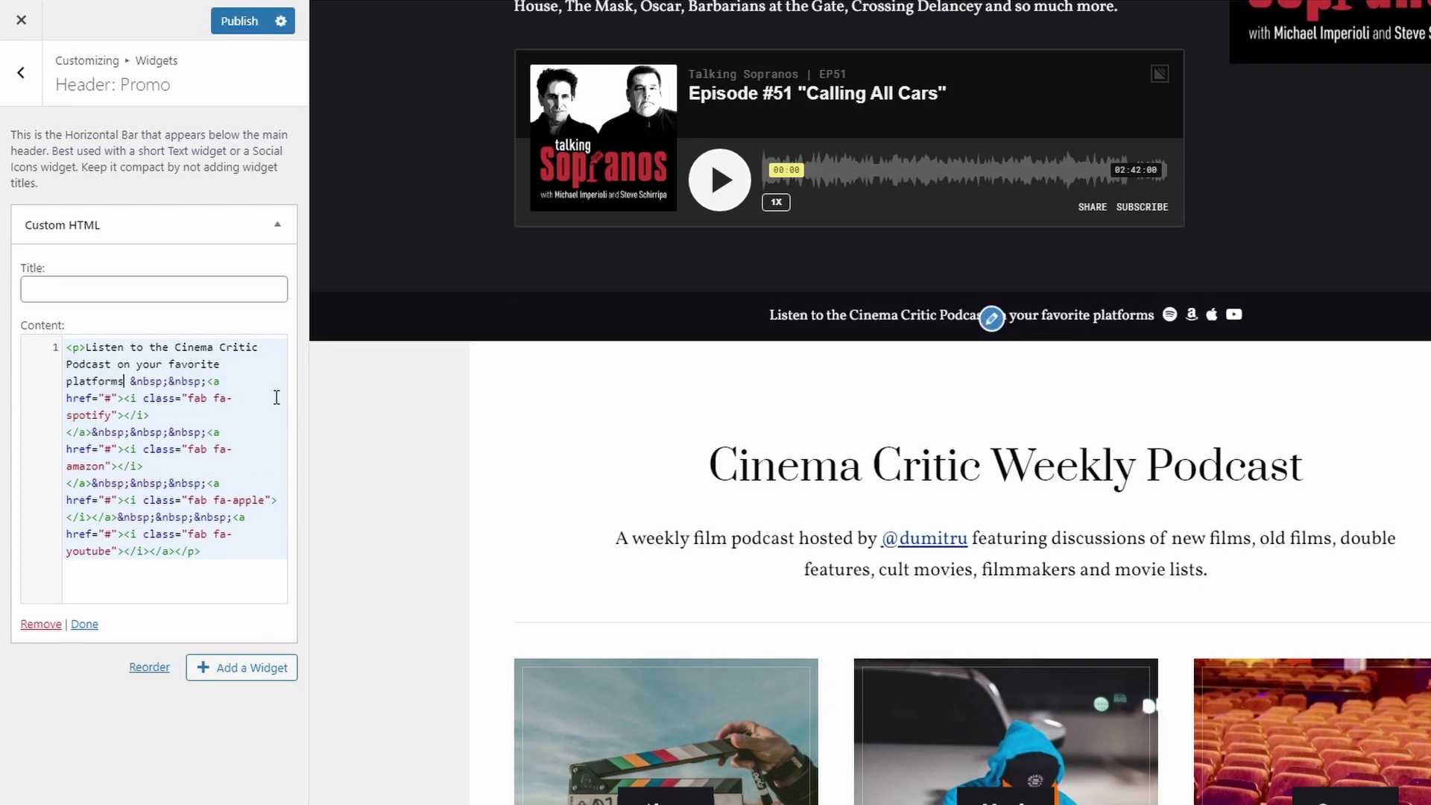
key("BackSpace")
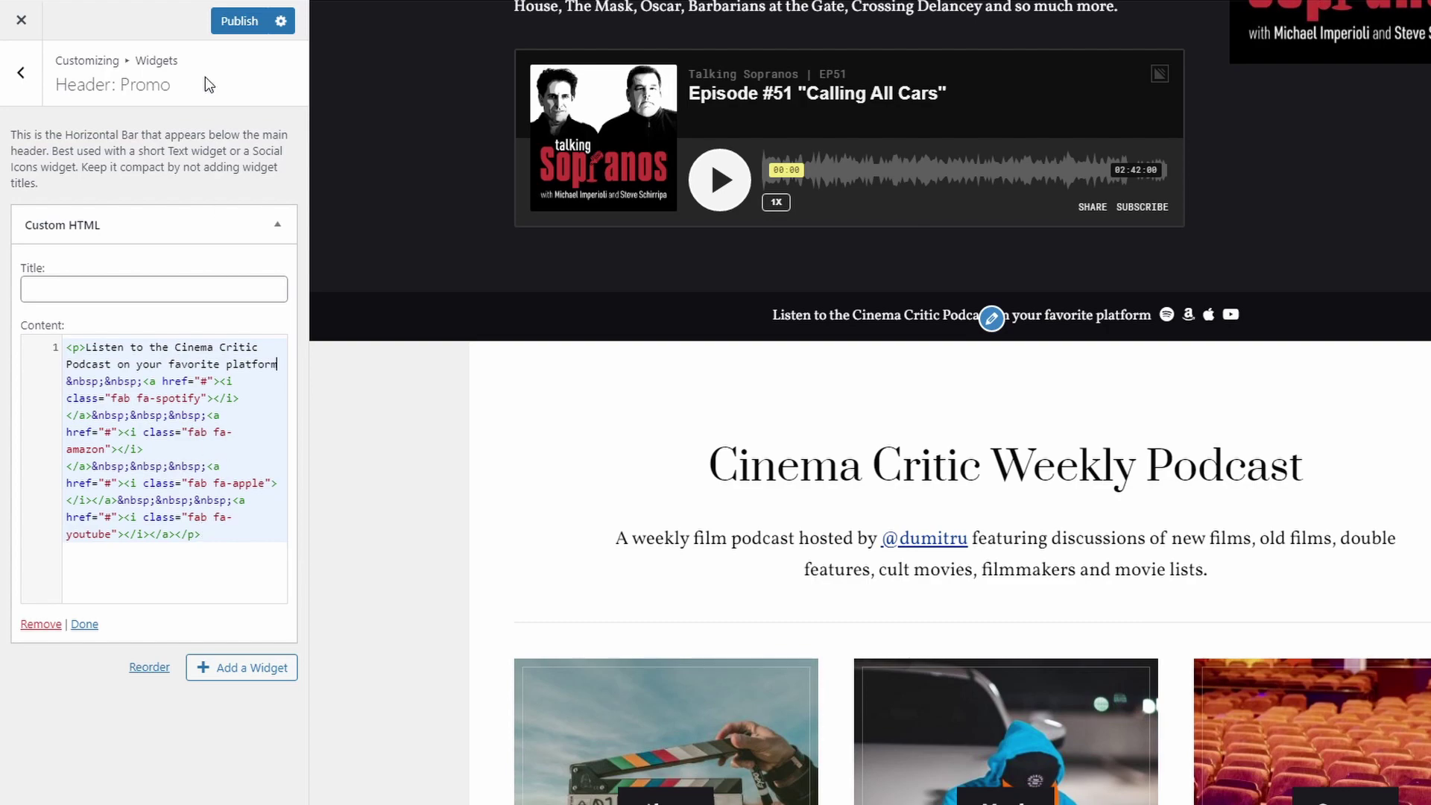
left_click(231, 21)
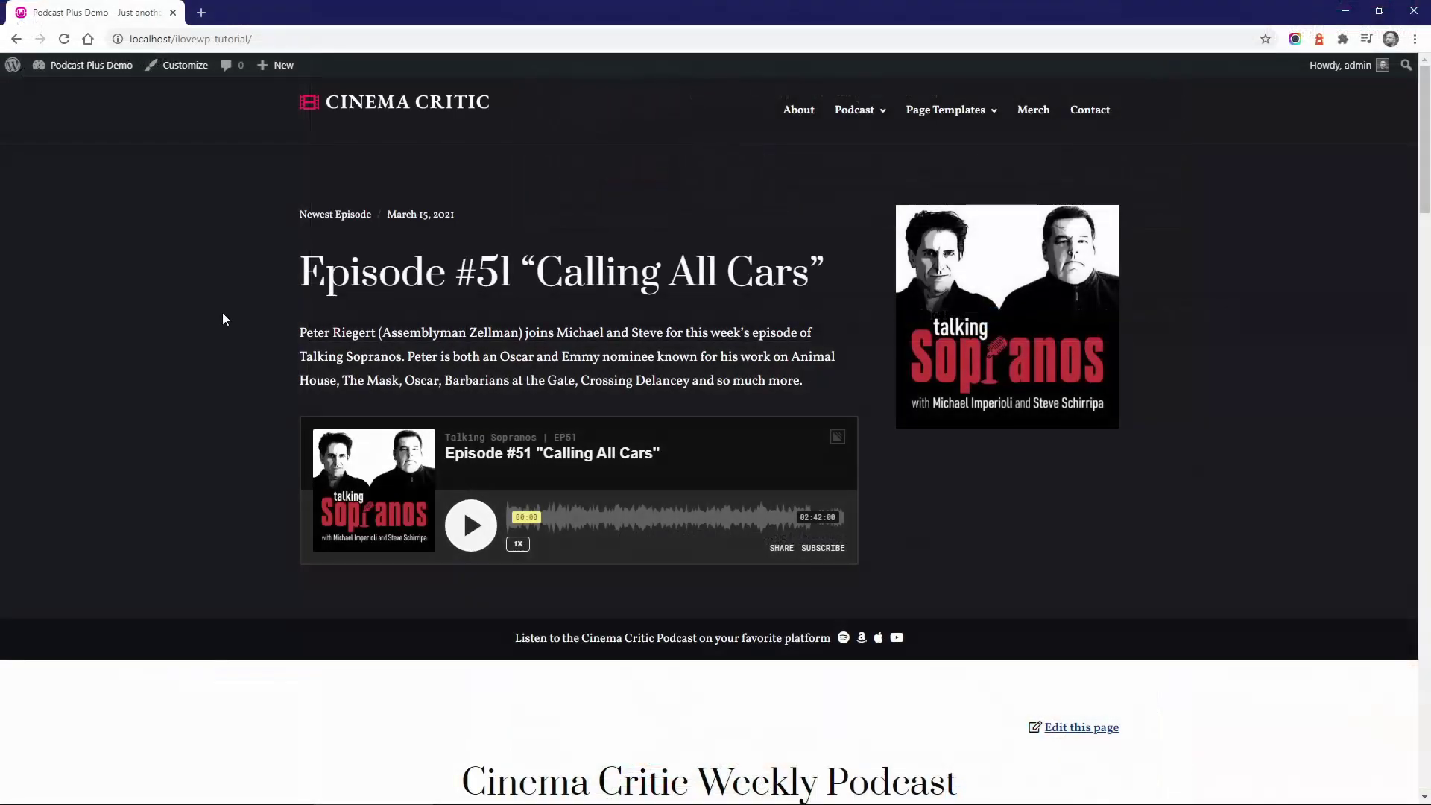
Scroll the Cinema Critic homepage and open the welcome page in the block editor.
scroll(177, 328, "down", 5)
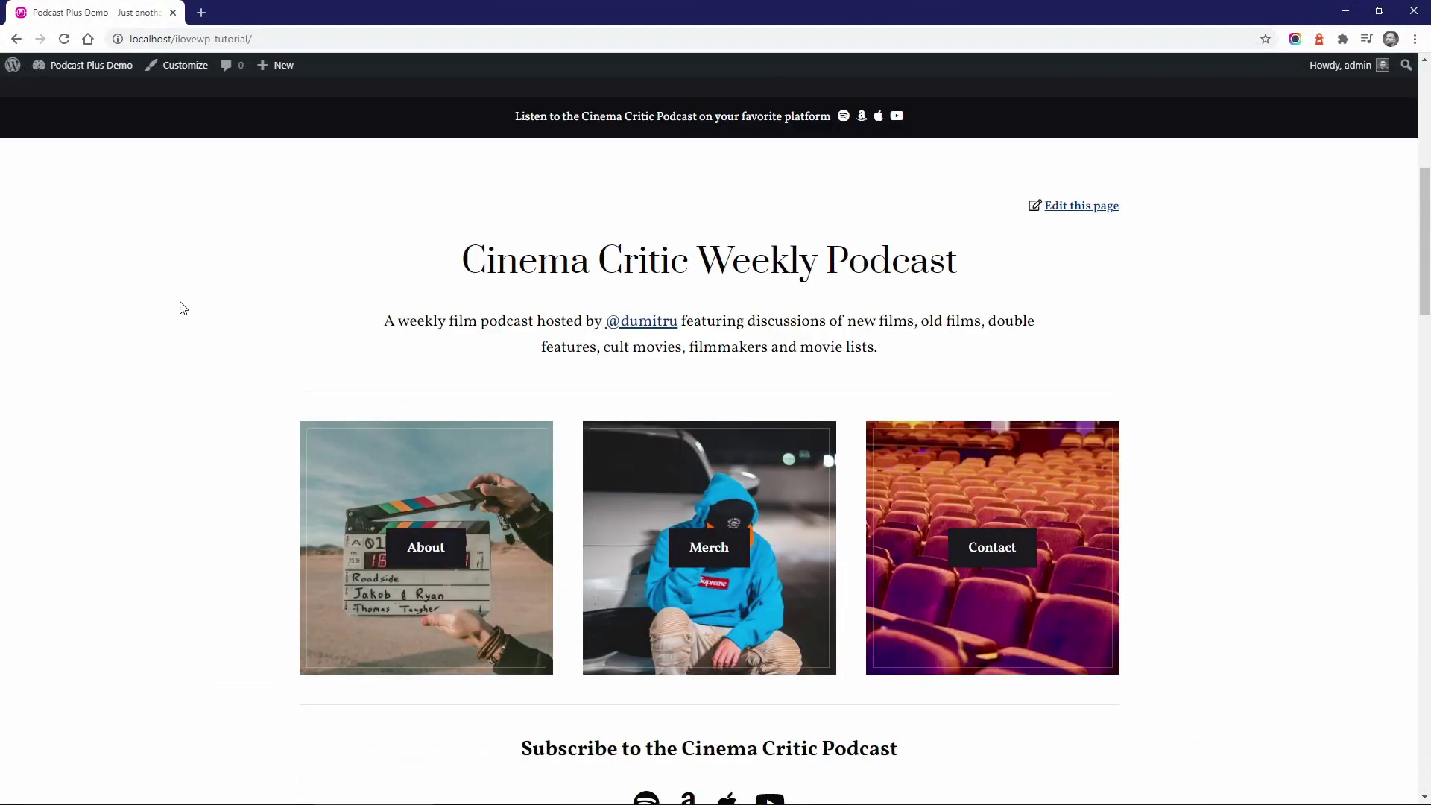
scroll(183, 308, "down", 1)
scroll(775, 436, "down", 3)
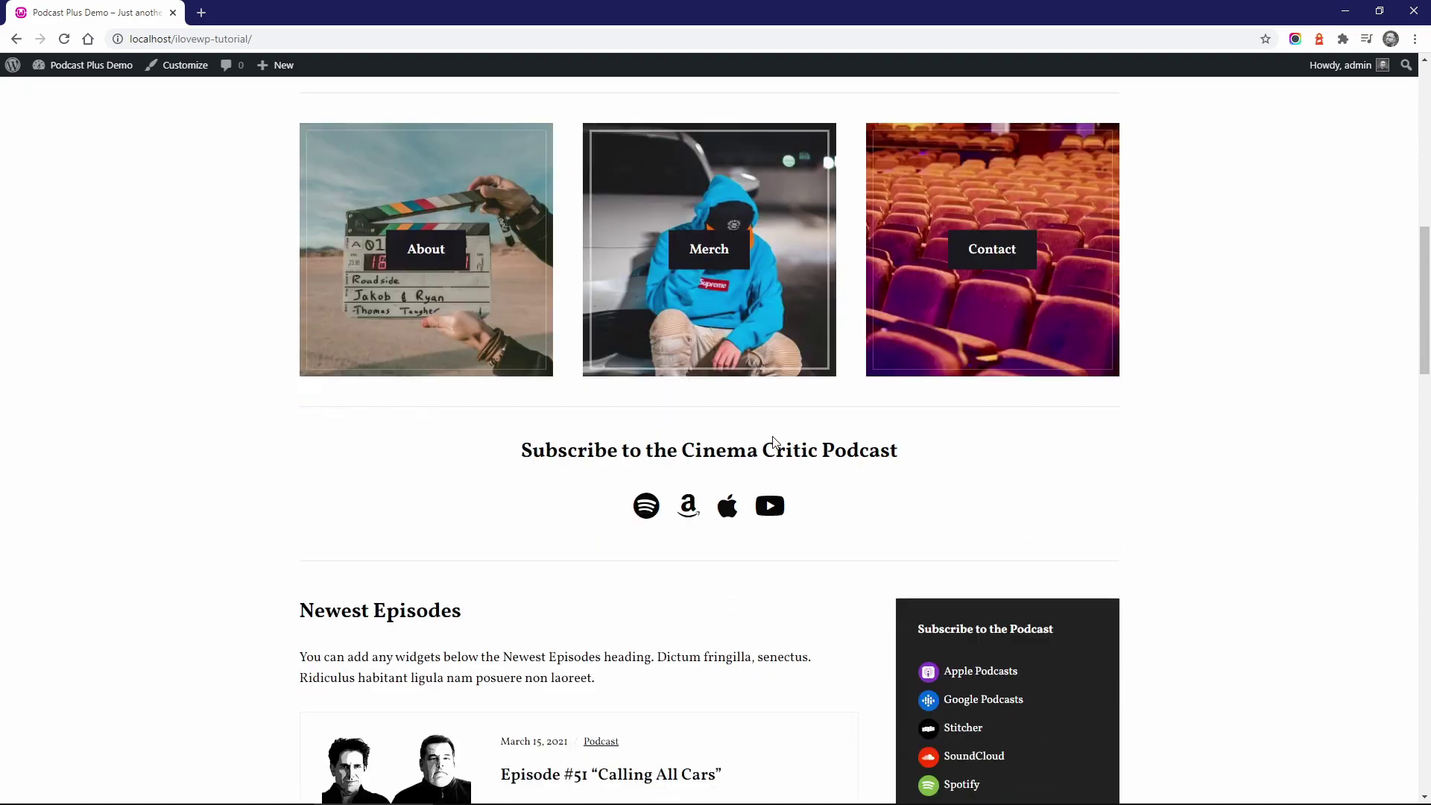
scroll(776, 438, "up", 3)
scroll(779, 436, "up", 3)
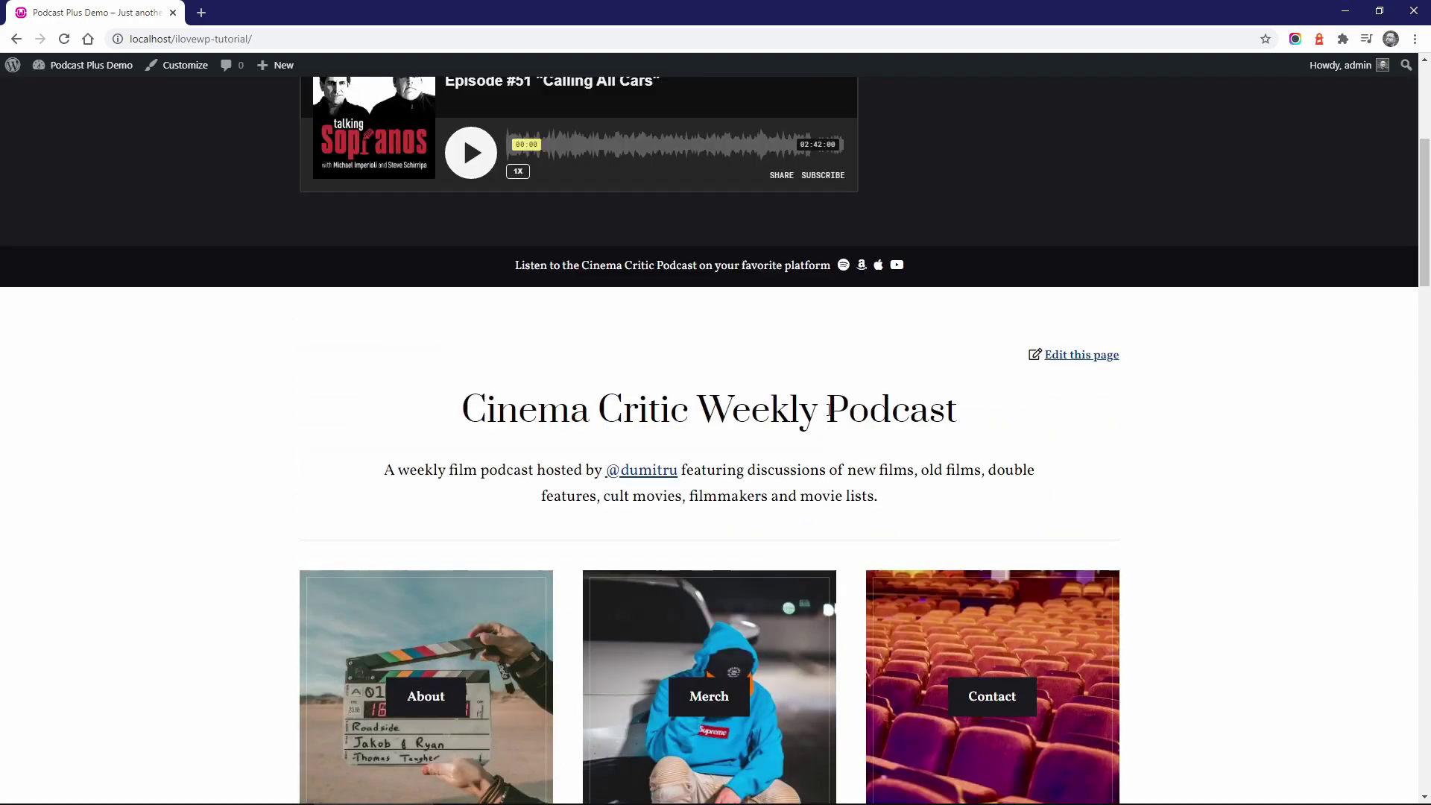
left_click(1066, 356)
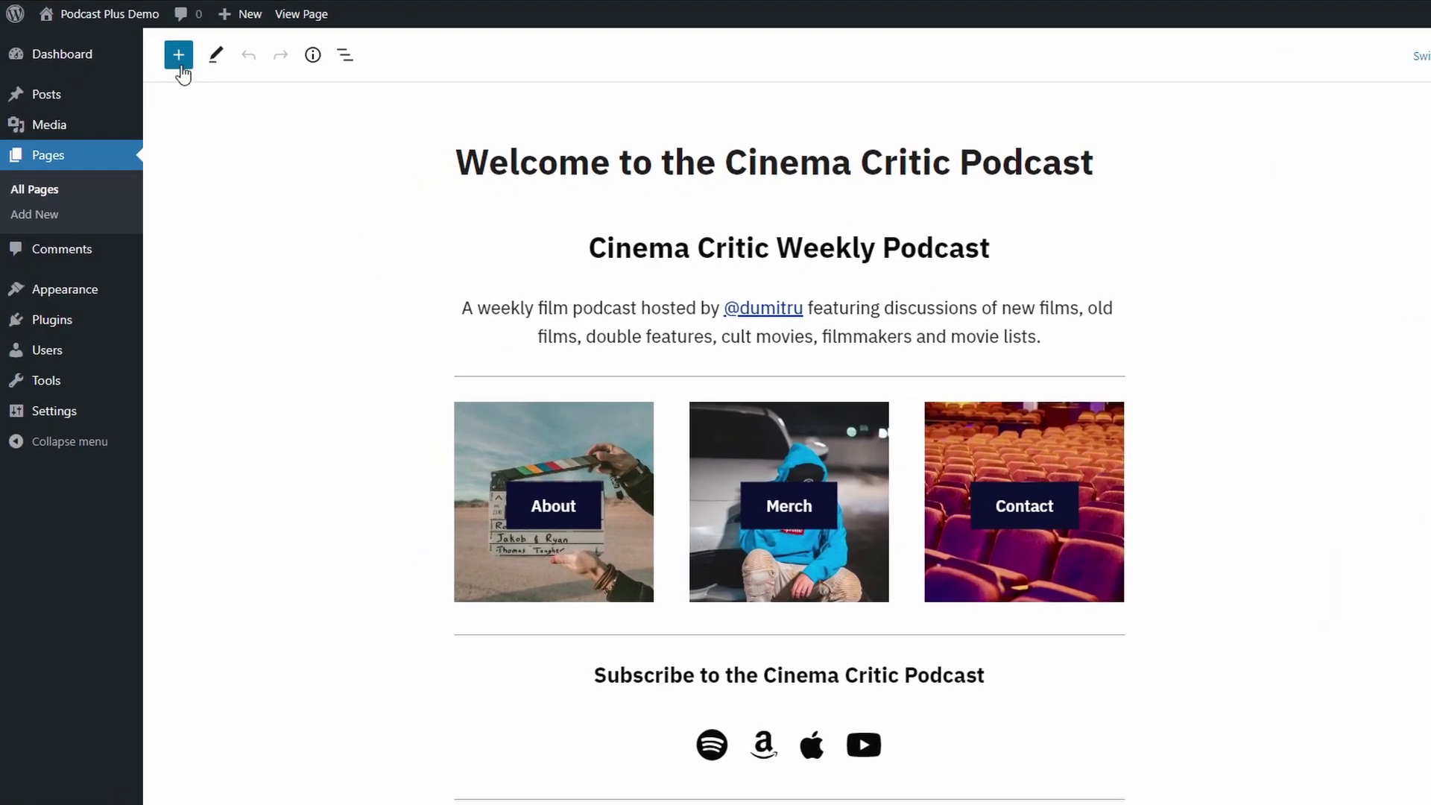
Insert the Podcast Plus 'Welcome Message - Alternative' pattern from the block inserter's Patterns.
left_click(179, 64)
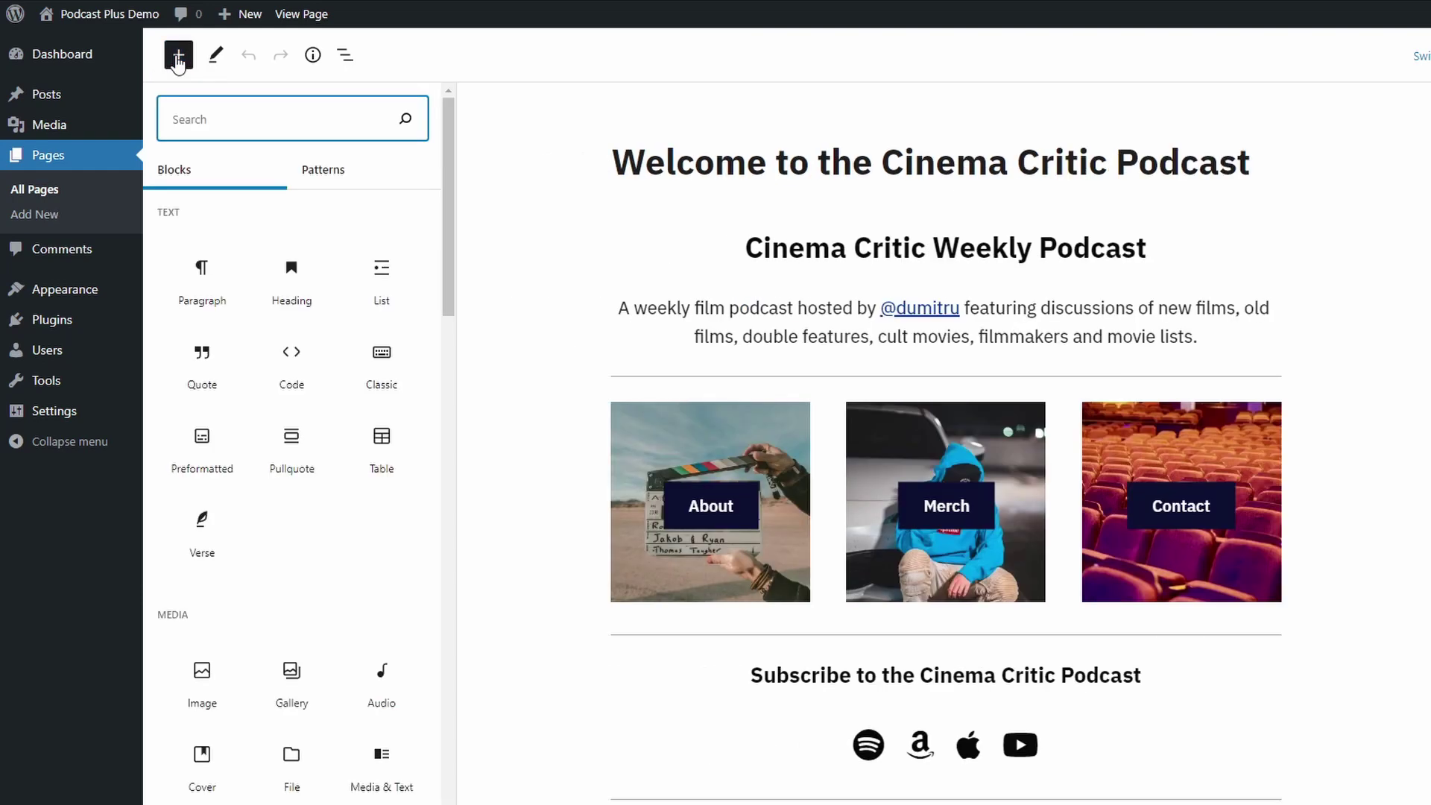
left_click(329, 179)
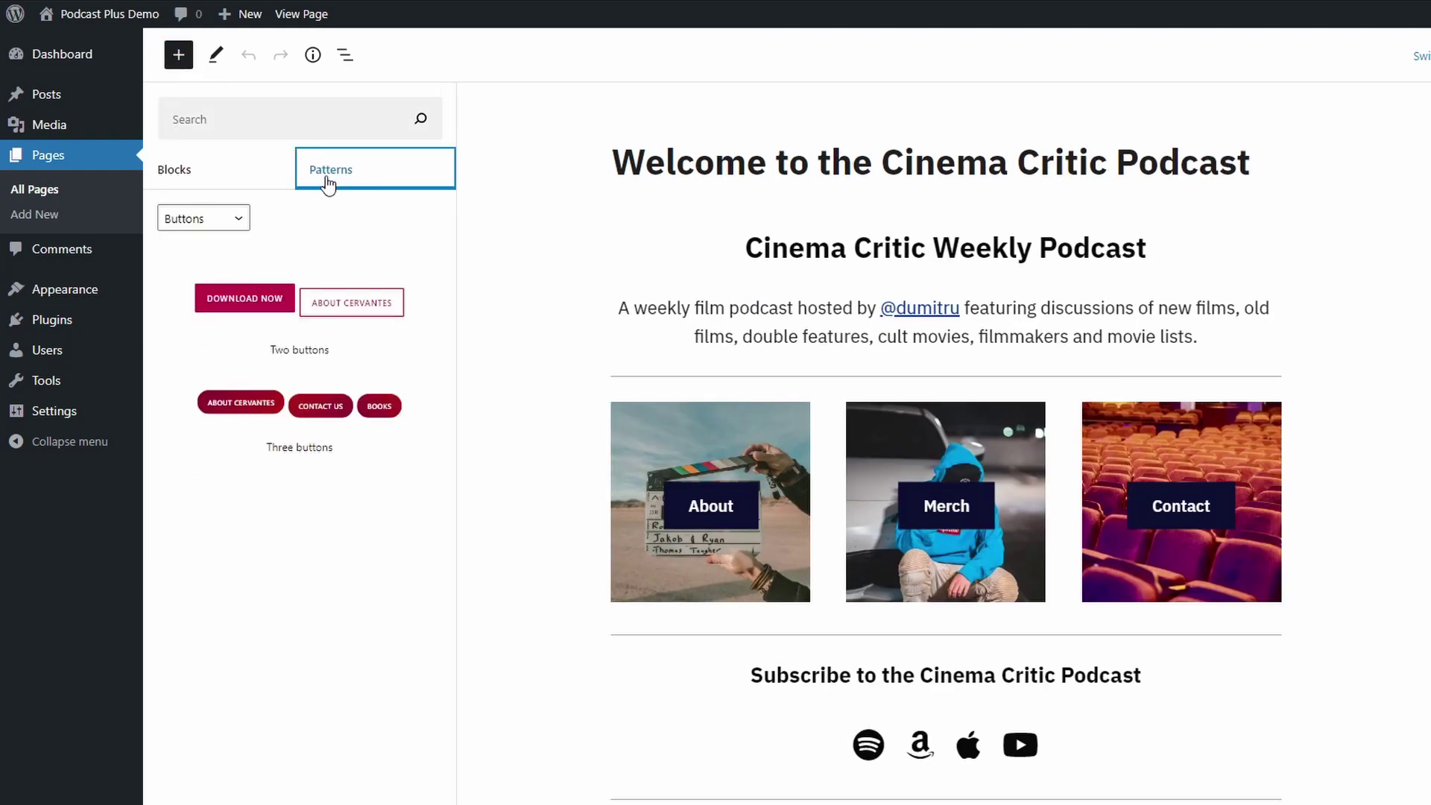
left_click(228, 219)
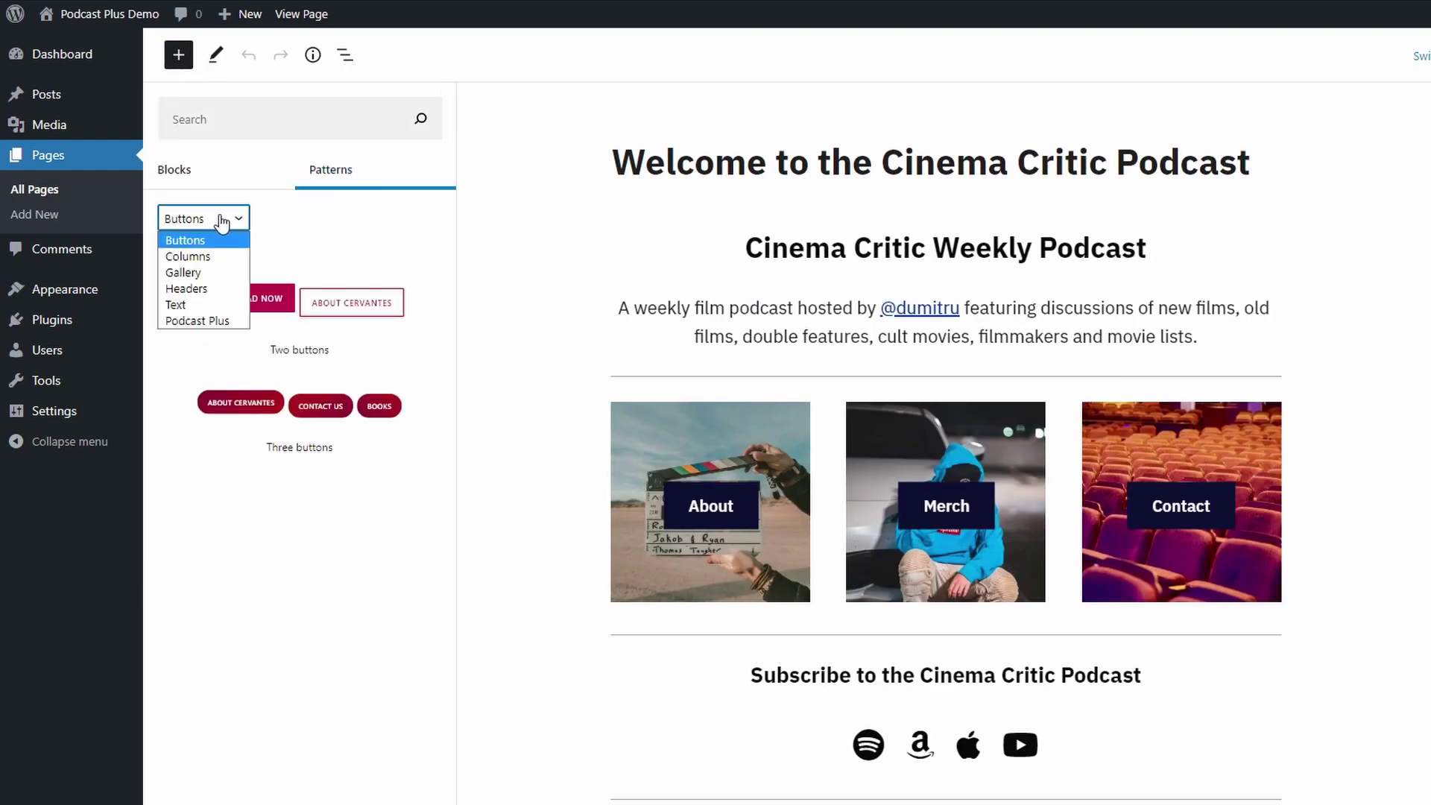
left_click(206, 321)
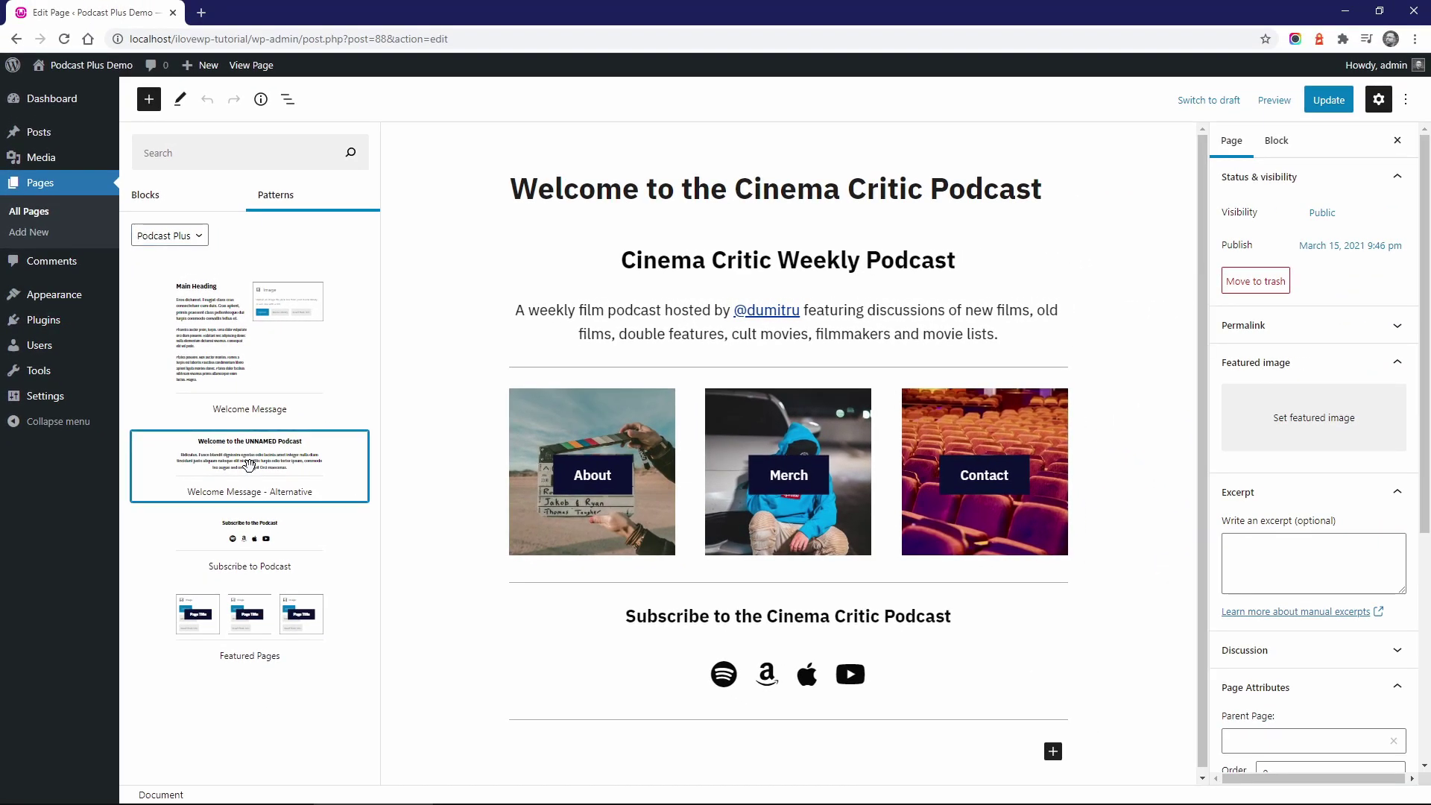
left_click(296, 509)
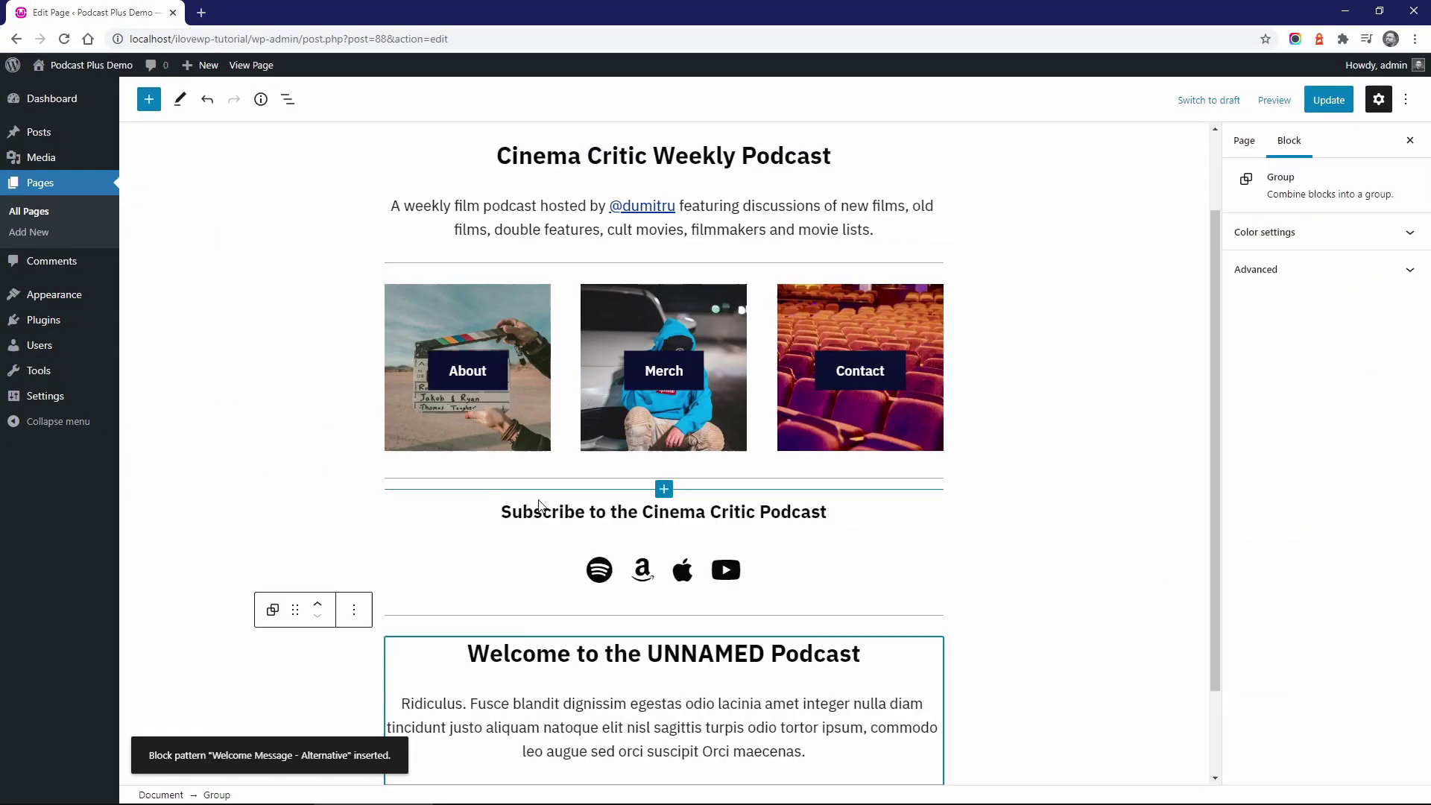
scroll(540, 505, "down", 2)
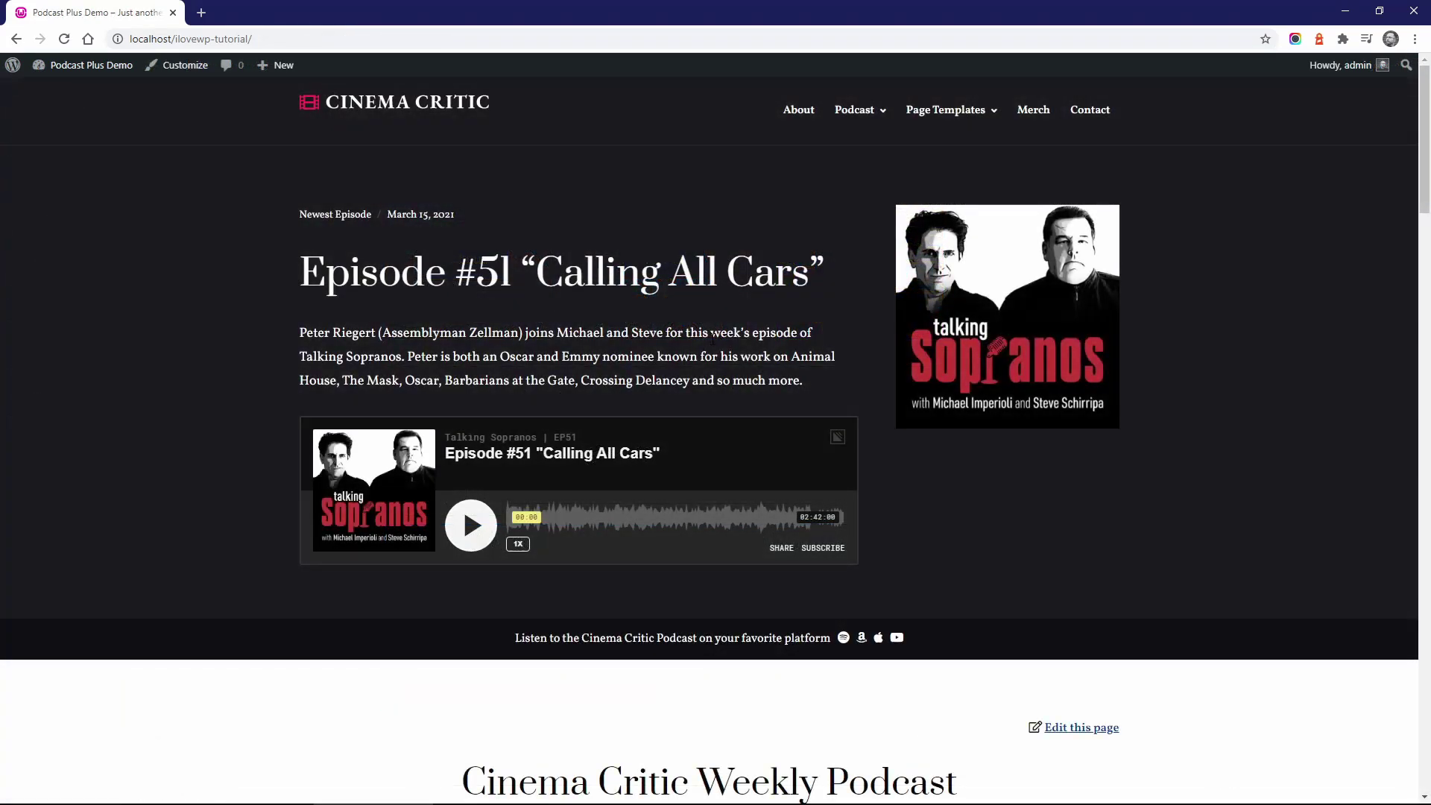
scroll(237, 424, "down", 13)
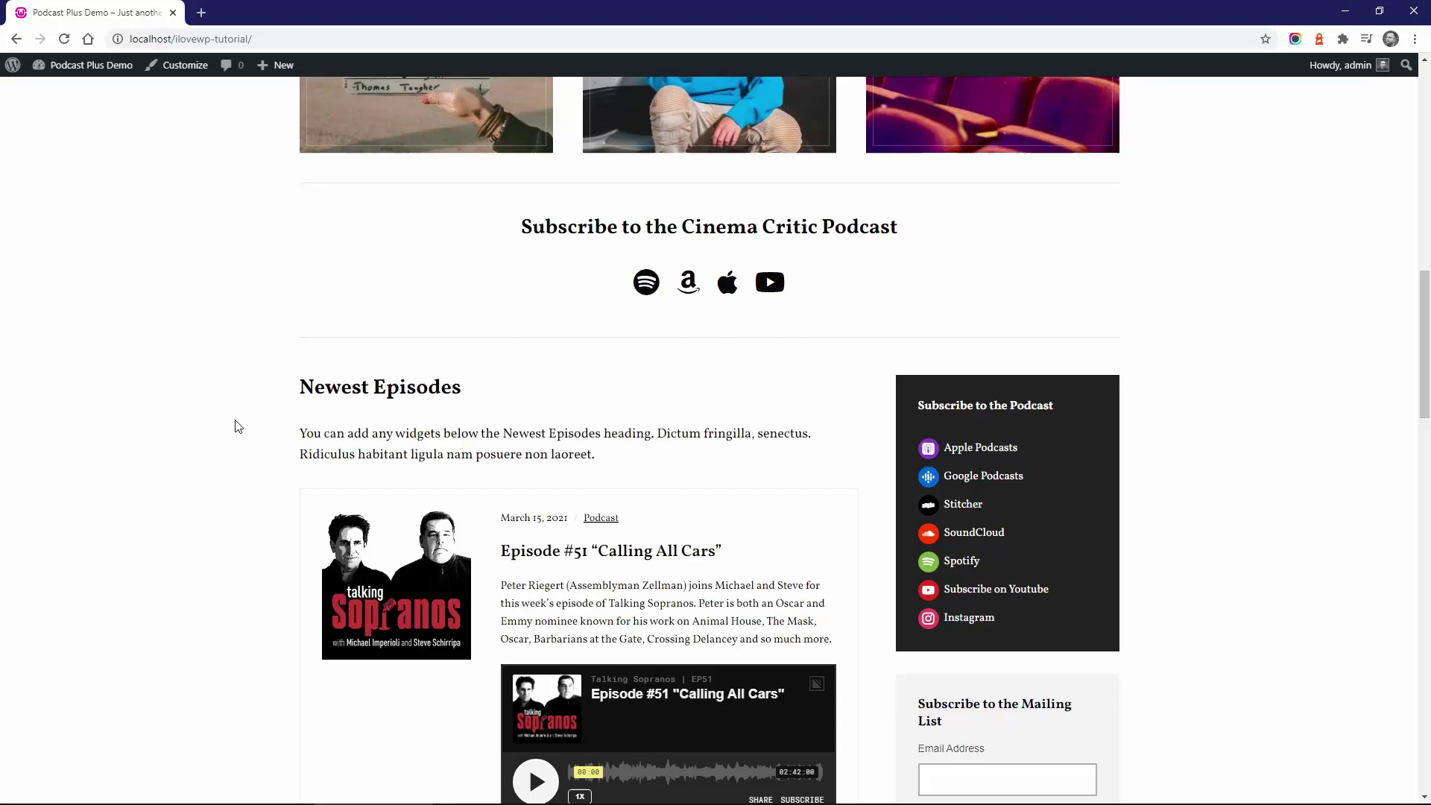
scroll(238, 414, "up", 2)
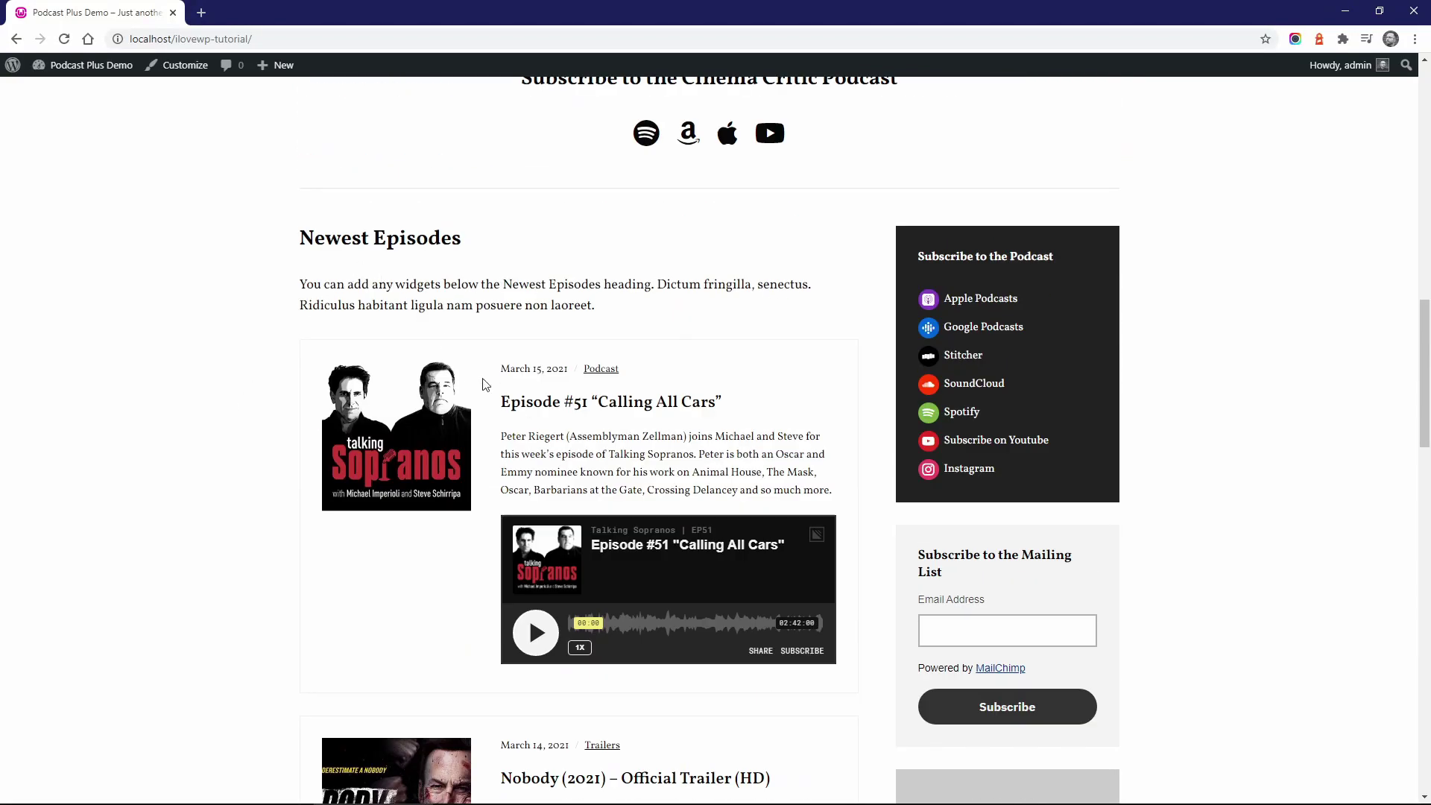
scroll(492, 432, "down", 1)
scroll(492, 481, "down", 3)
scroll(485, 480, "up", 6)
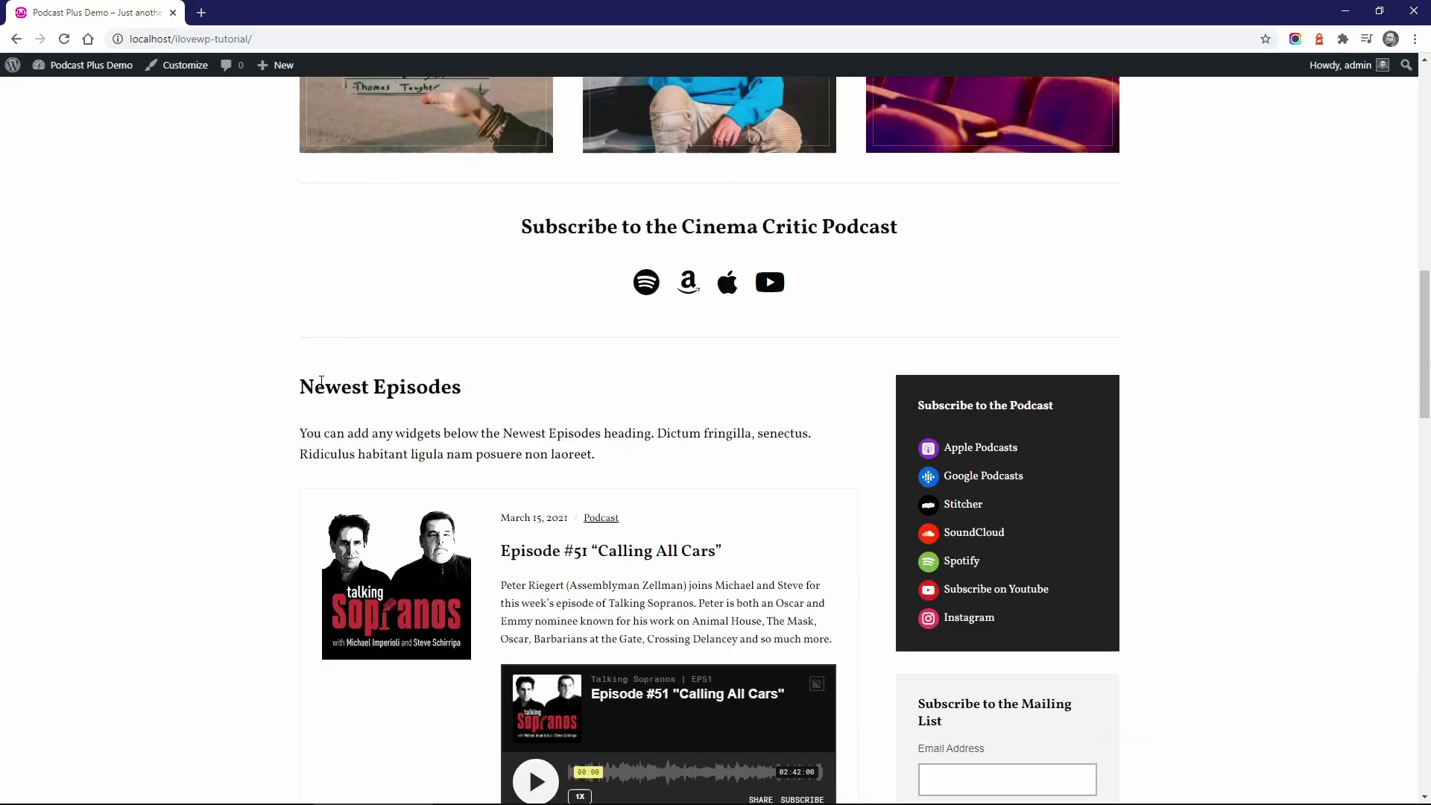
left_click_drag(299, 387, 471, 391)
Rename the Homepage recent posts section title to 'Newest Podcast Episodes'.
left_click(471, 391)
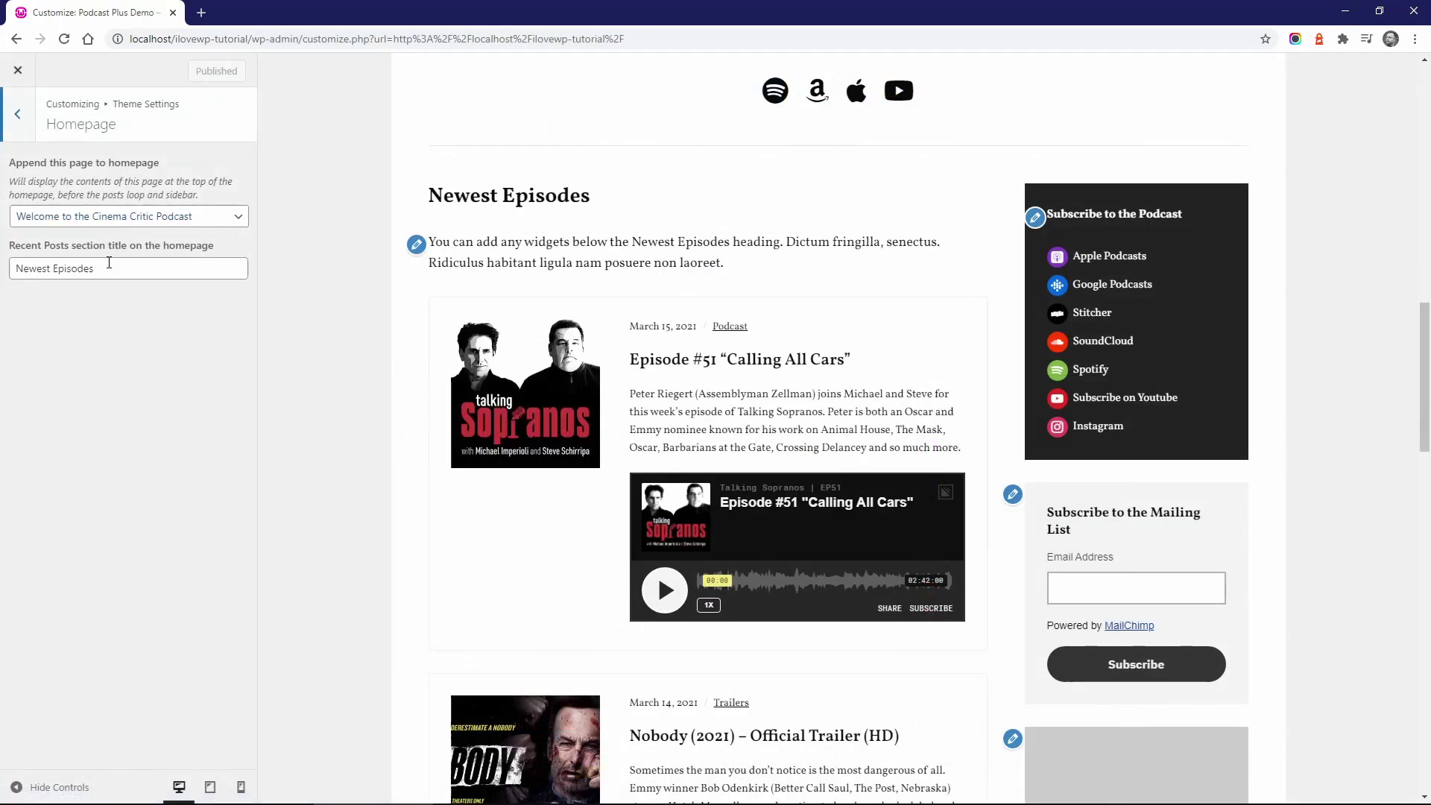
left_click(110, 264)
key("ctrl+BackSpace")
type("Podcast Episodes")
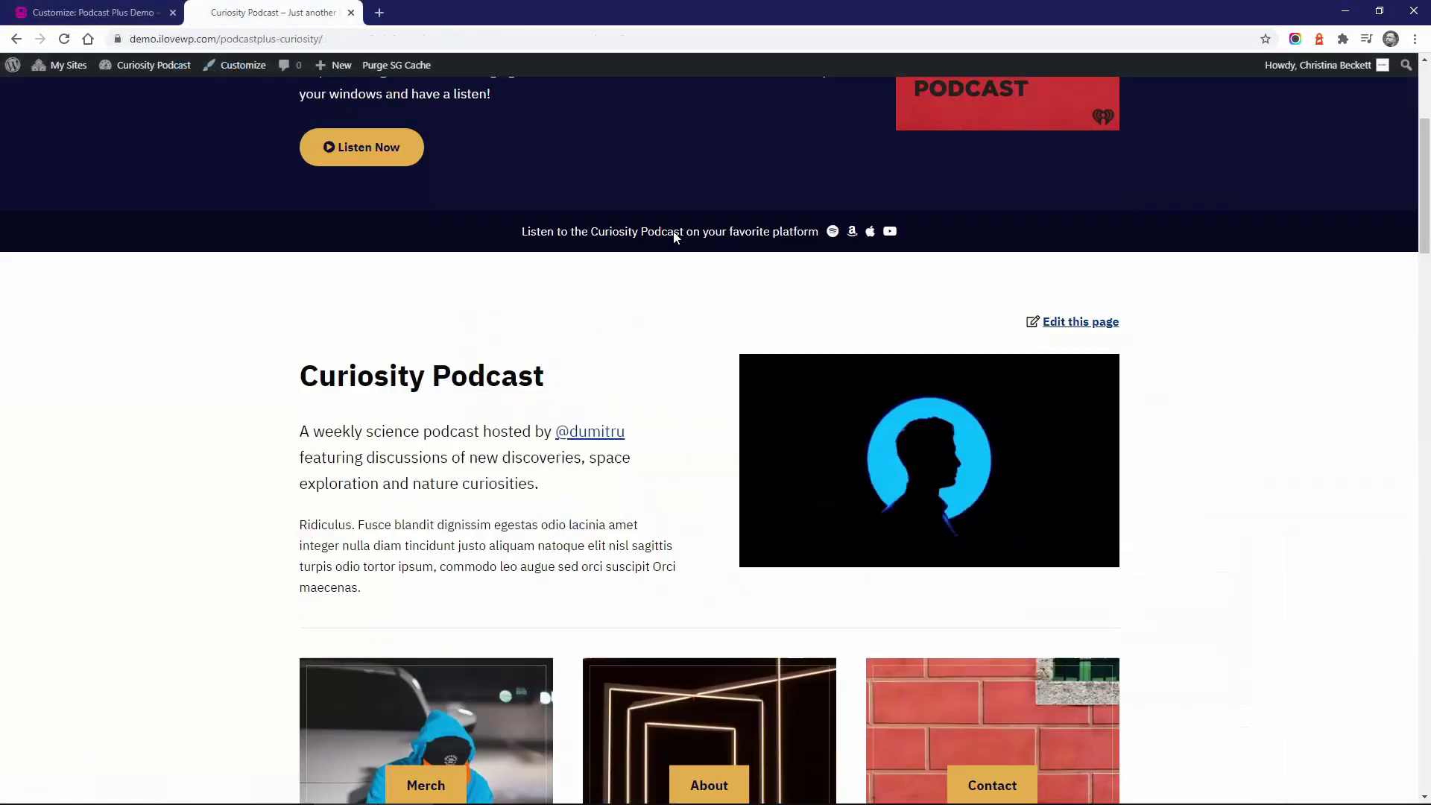
scroll(641, 234, "down", 15)
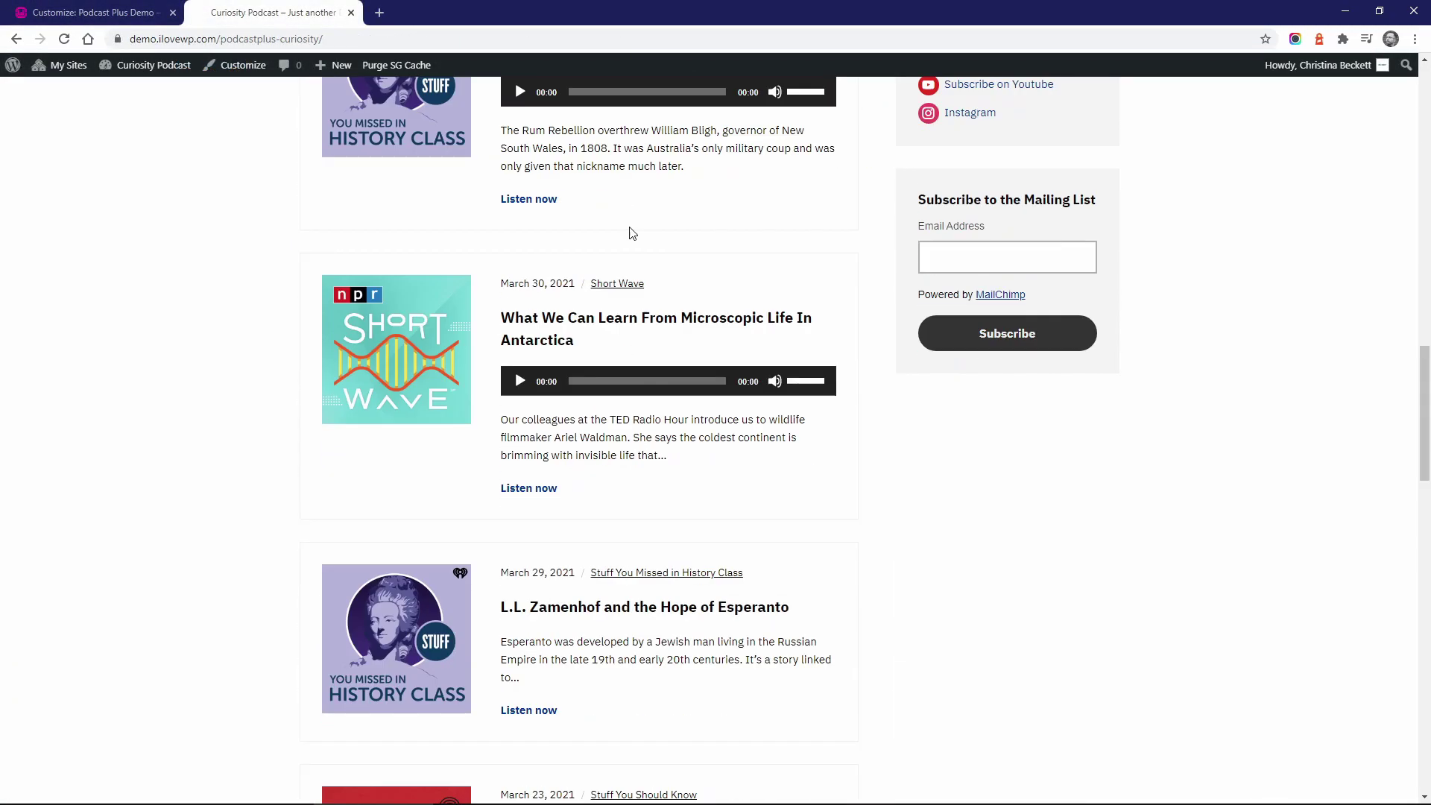
Scroll the Curiosity episode list and open the Archives: Between Posts widget area in the Customizer.
scroll(632, 234, "down", 10)
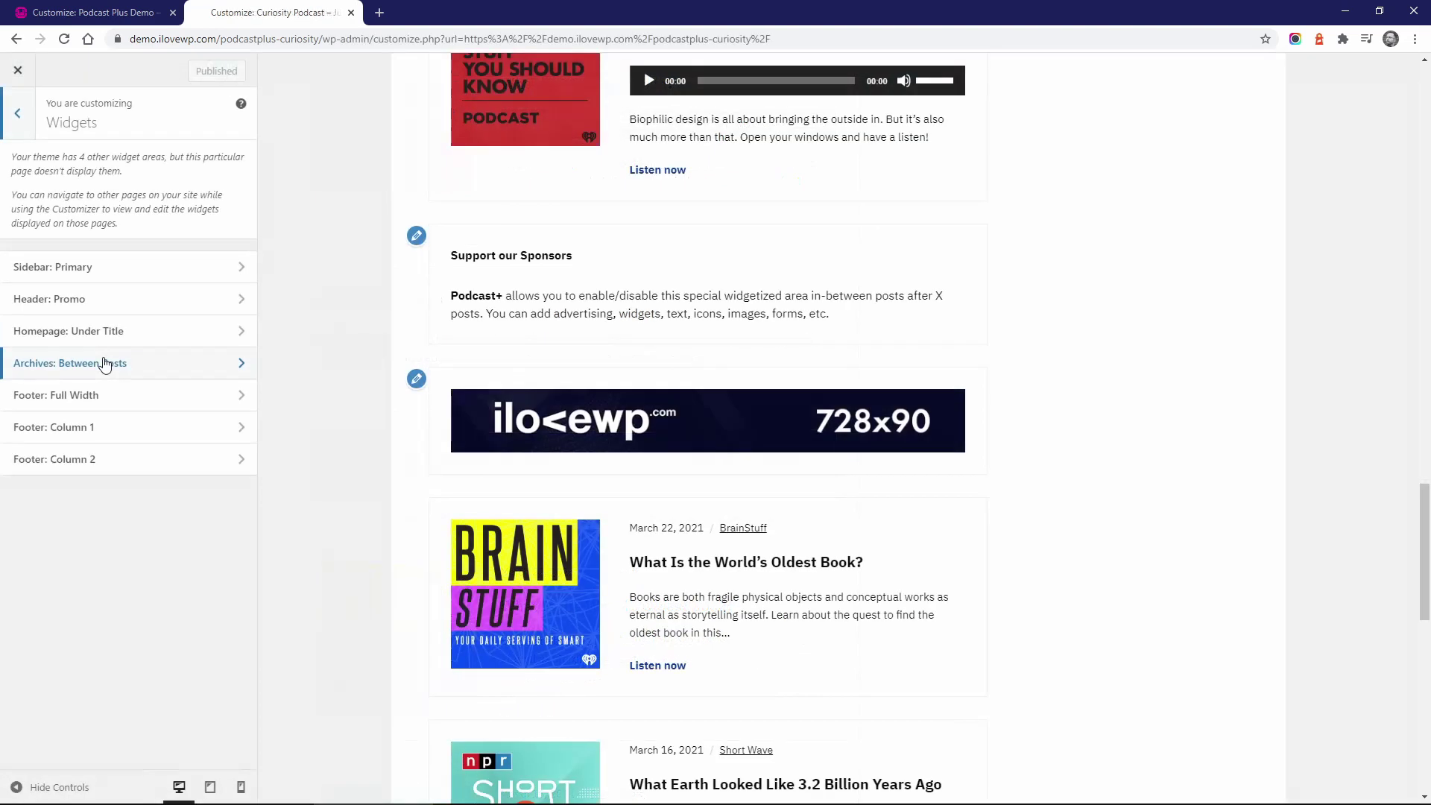
left_click(105, 364)
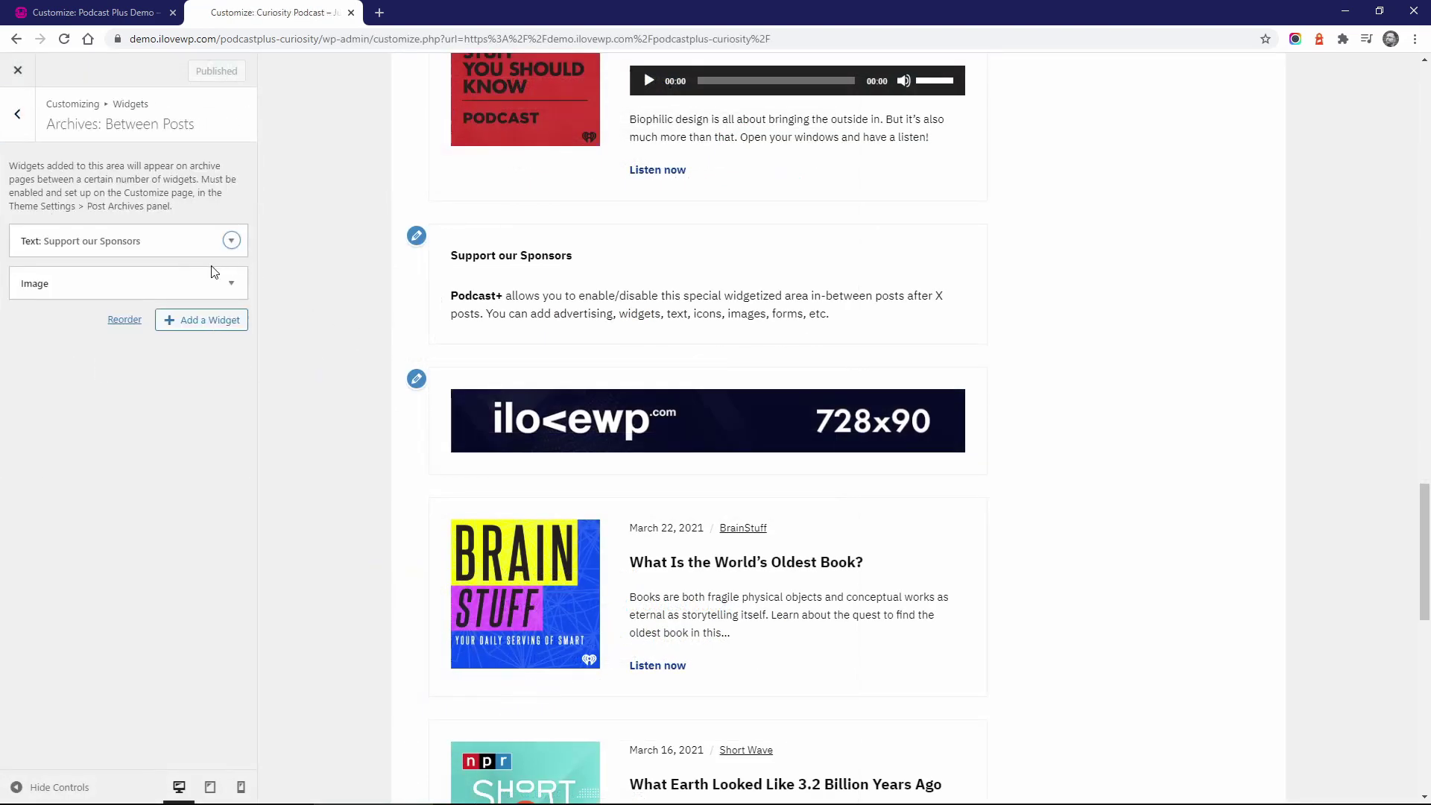
Swap the Support our Sponsors text and banner Image widgets and back, inspecting each one's settings.
left_click_drag(153, 235, 141, 276)
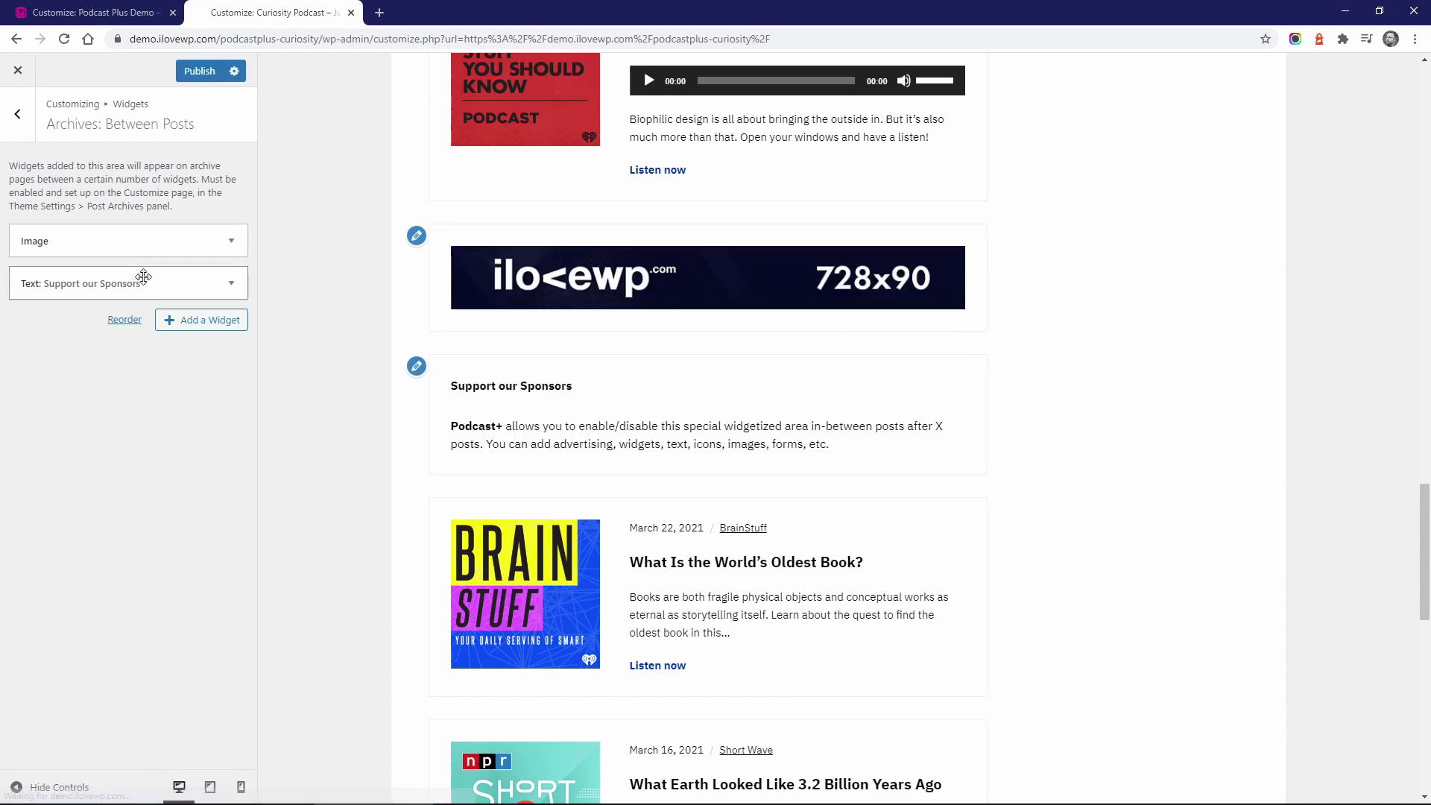
left_click_drag(77, 237, 86, 281)
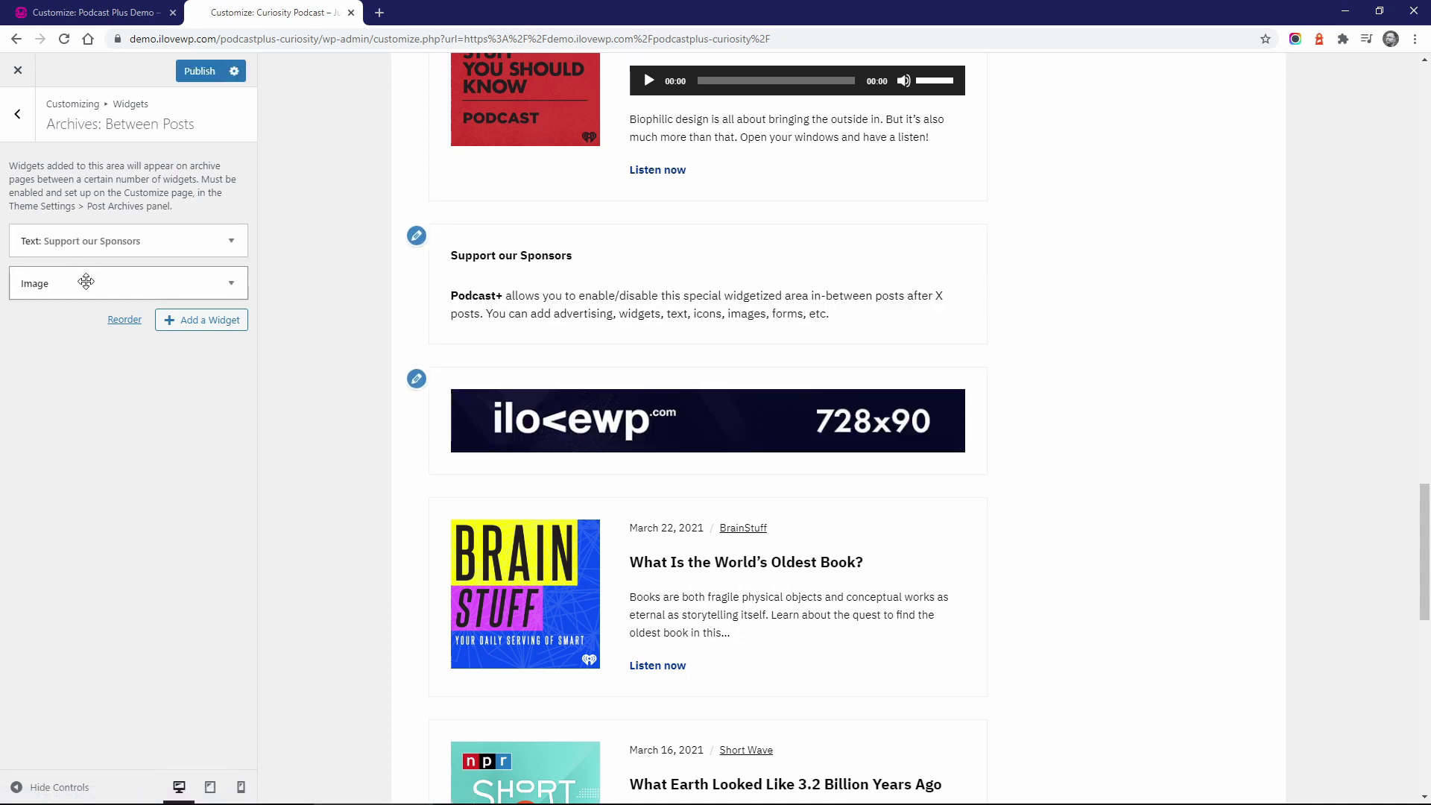
left_click(233, 241)
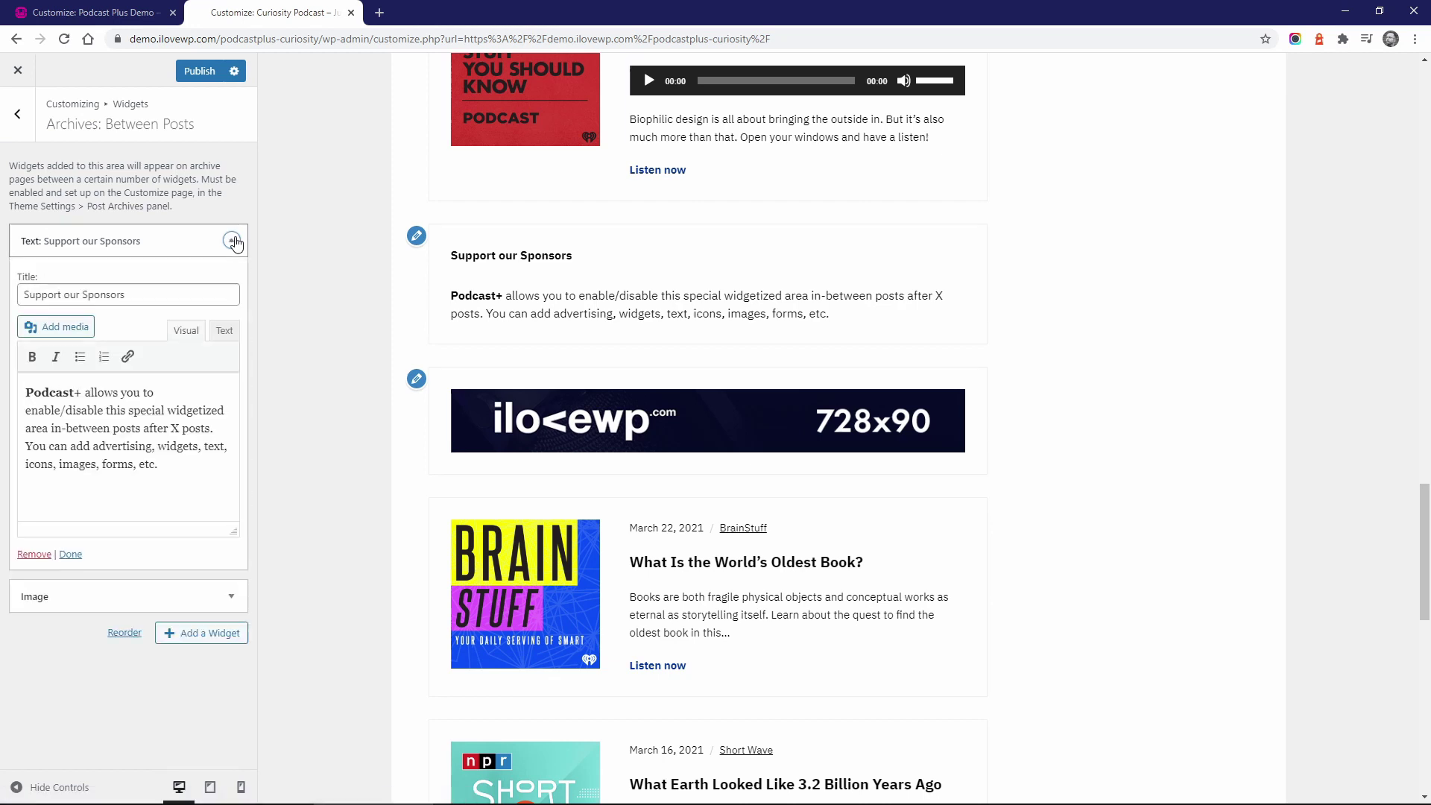
left_click(233, 241)
left_click(231, 283)
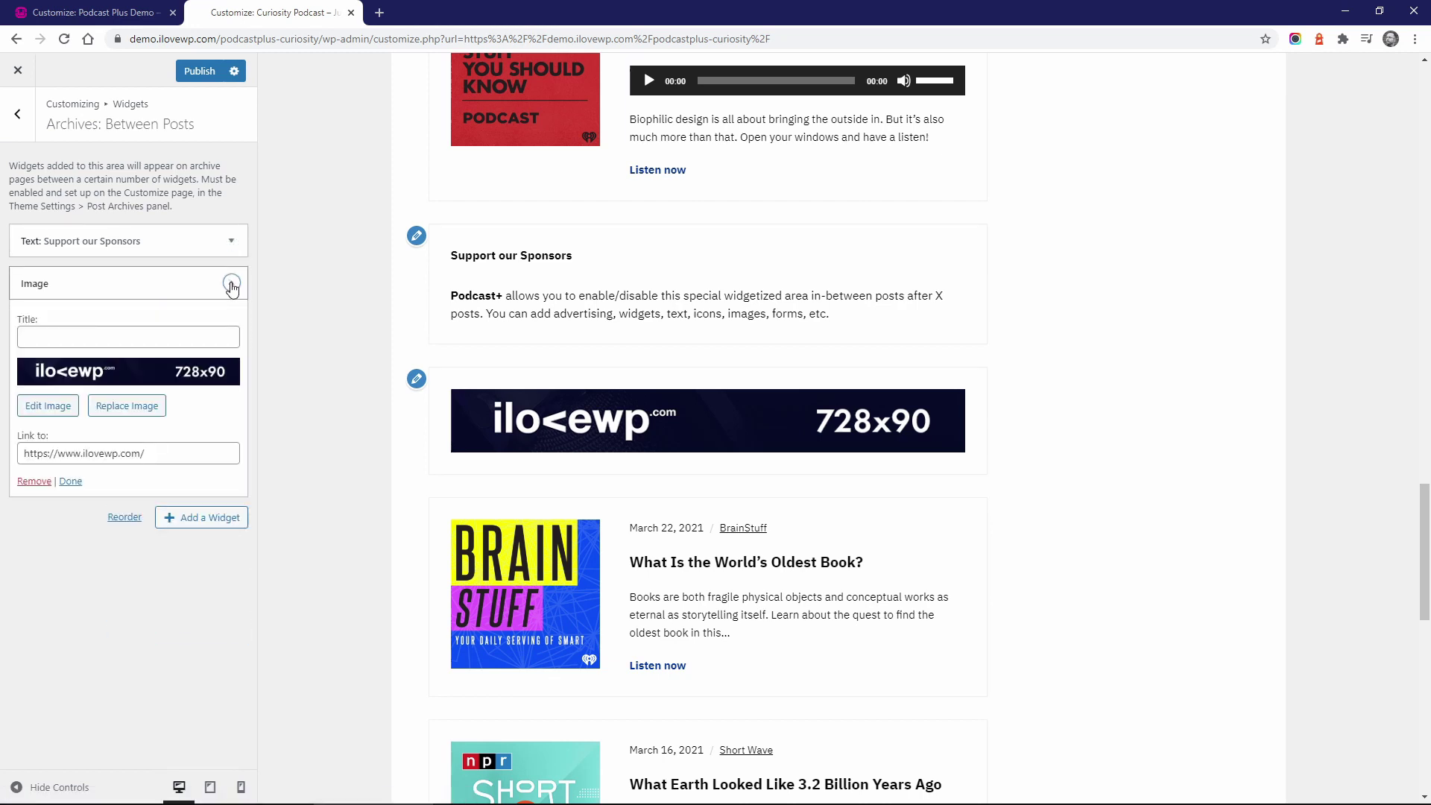
left_click(231, 284)
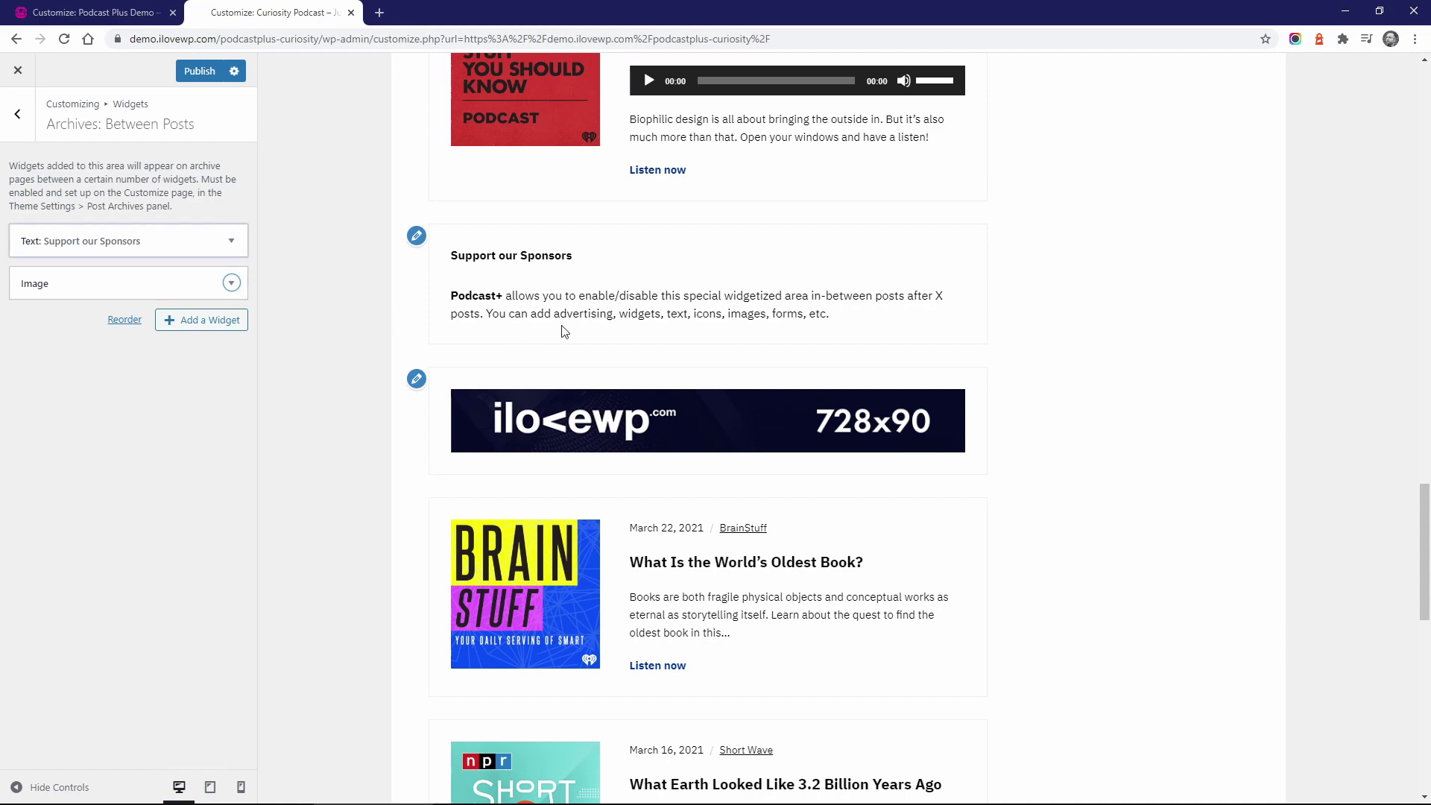
Scroll the preview and go to page 3 of the episode archive.
scroll(563, 330, "down", 1)
scroll(563, 330, "down", 12)
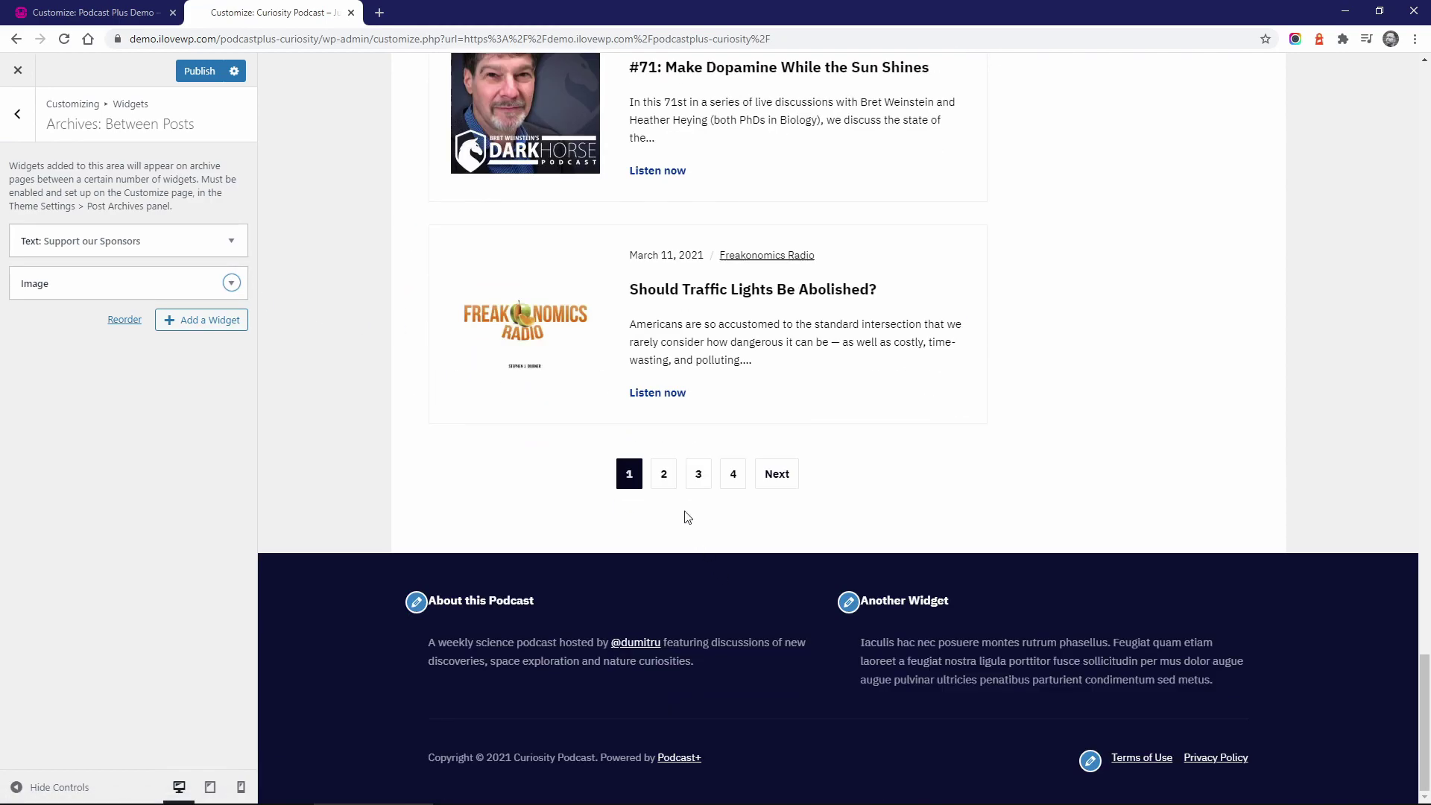
left_click(701, 477)
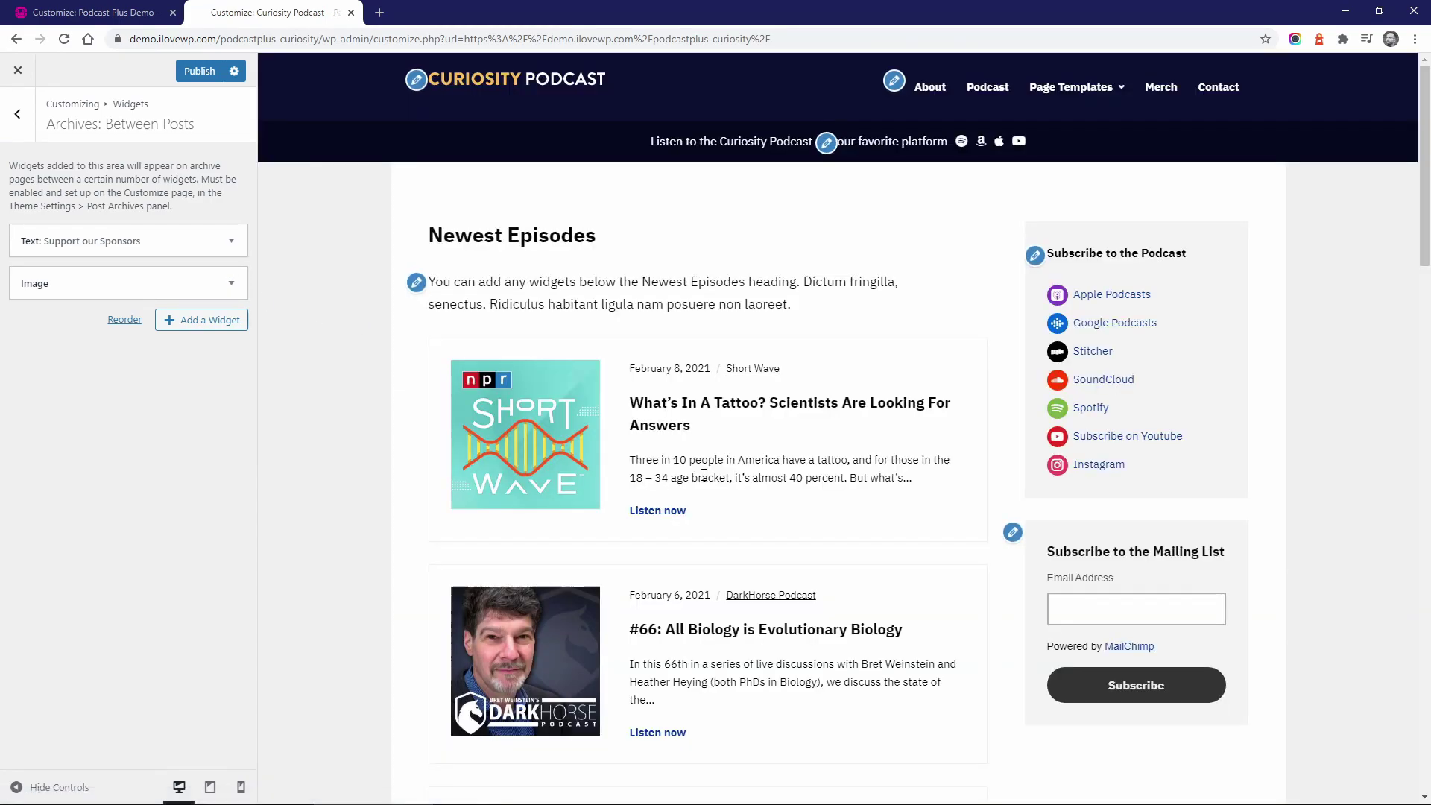
scroll(704, 475, "down", 7)
scroll(703, 474, "down", 9)
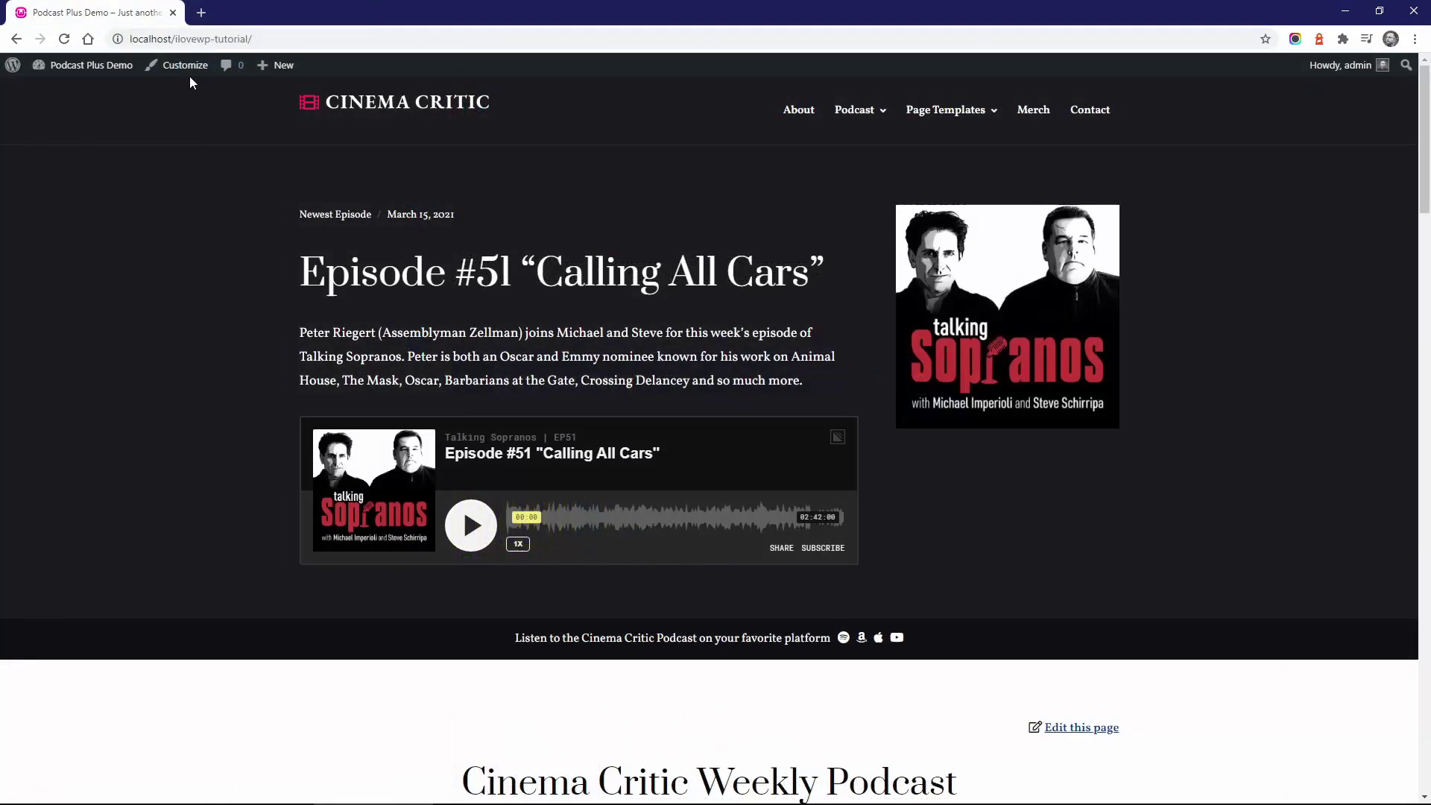
Change the Theme Colors header background to #07050a.
left_click(186, 67)
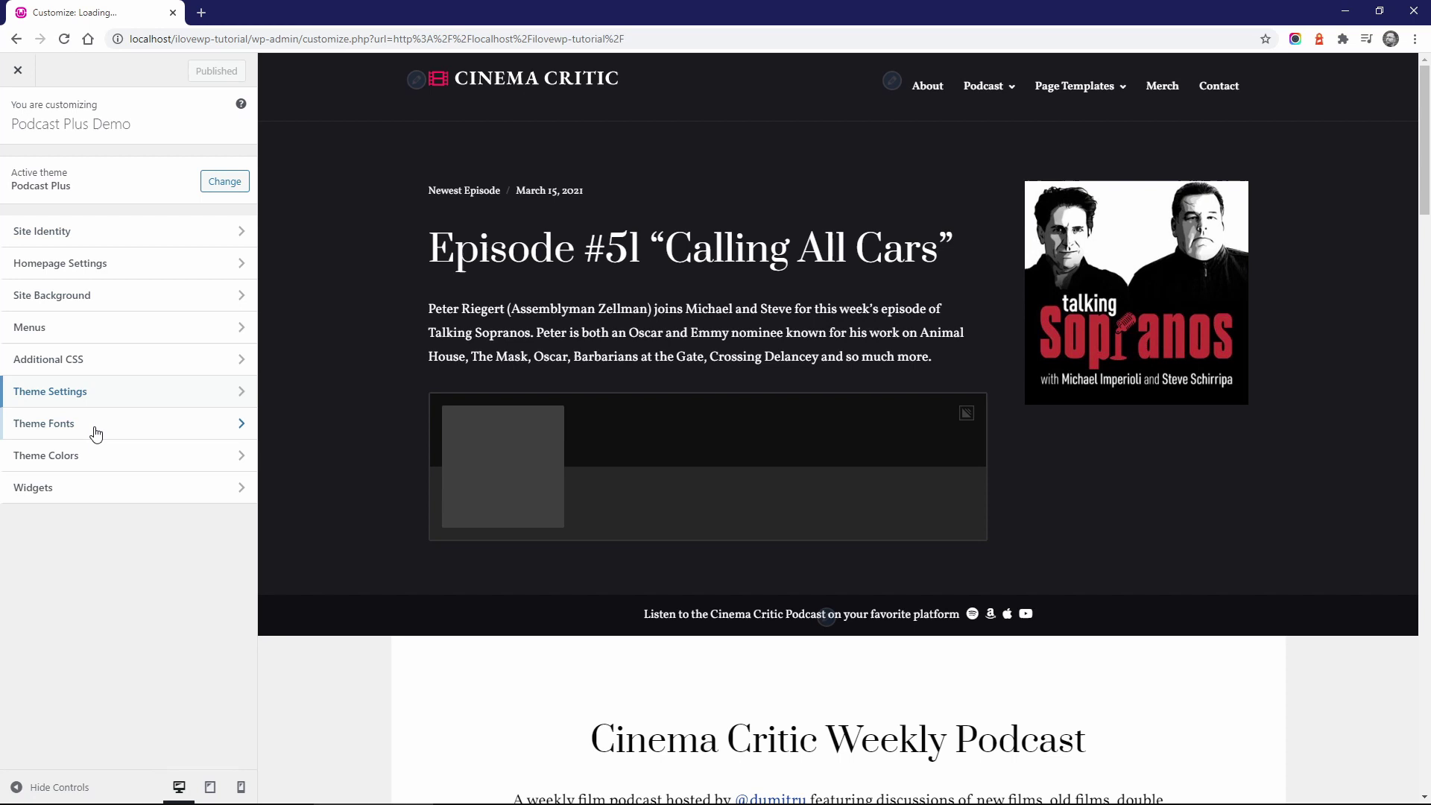
left_click(94, 461)
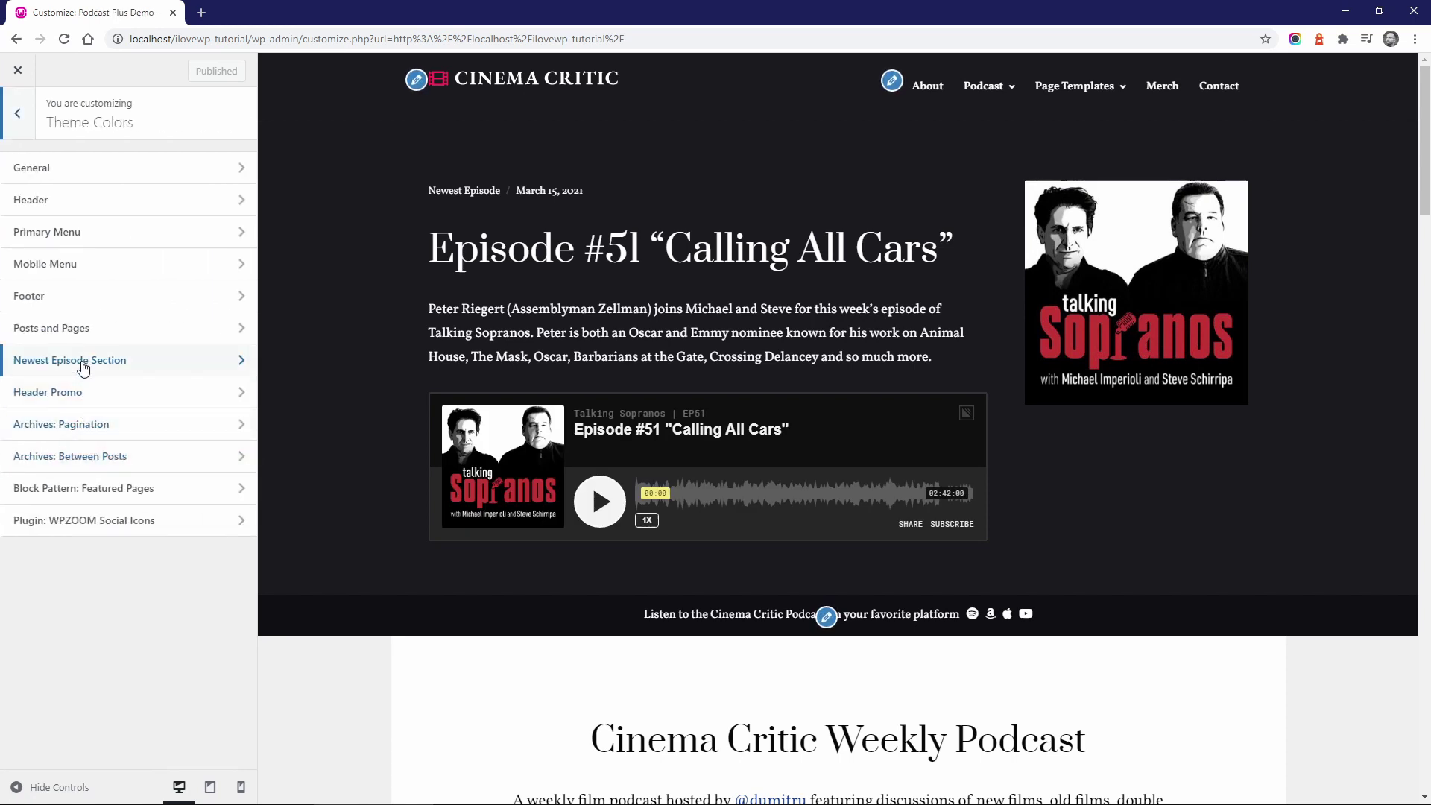
left_click(58, 201)
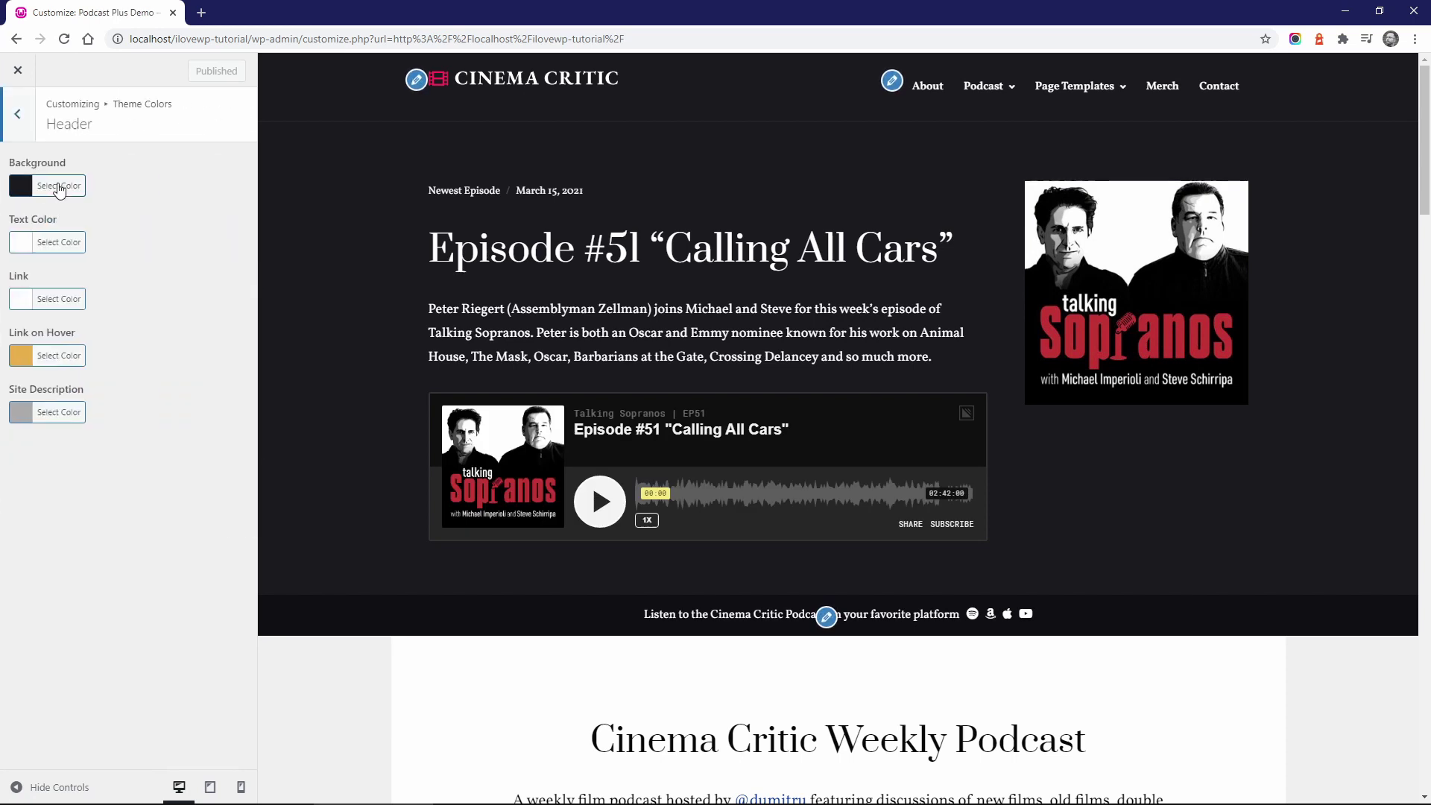
left_click(59, 185)
left_click_drag(80, 297, 115, 342)
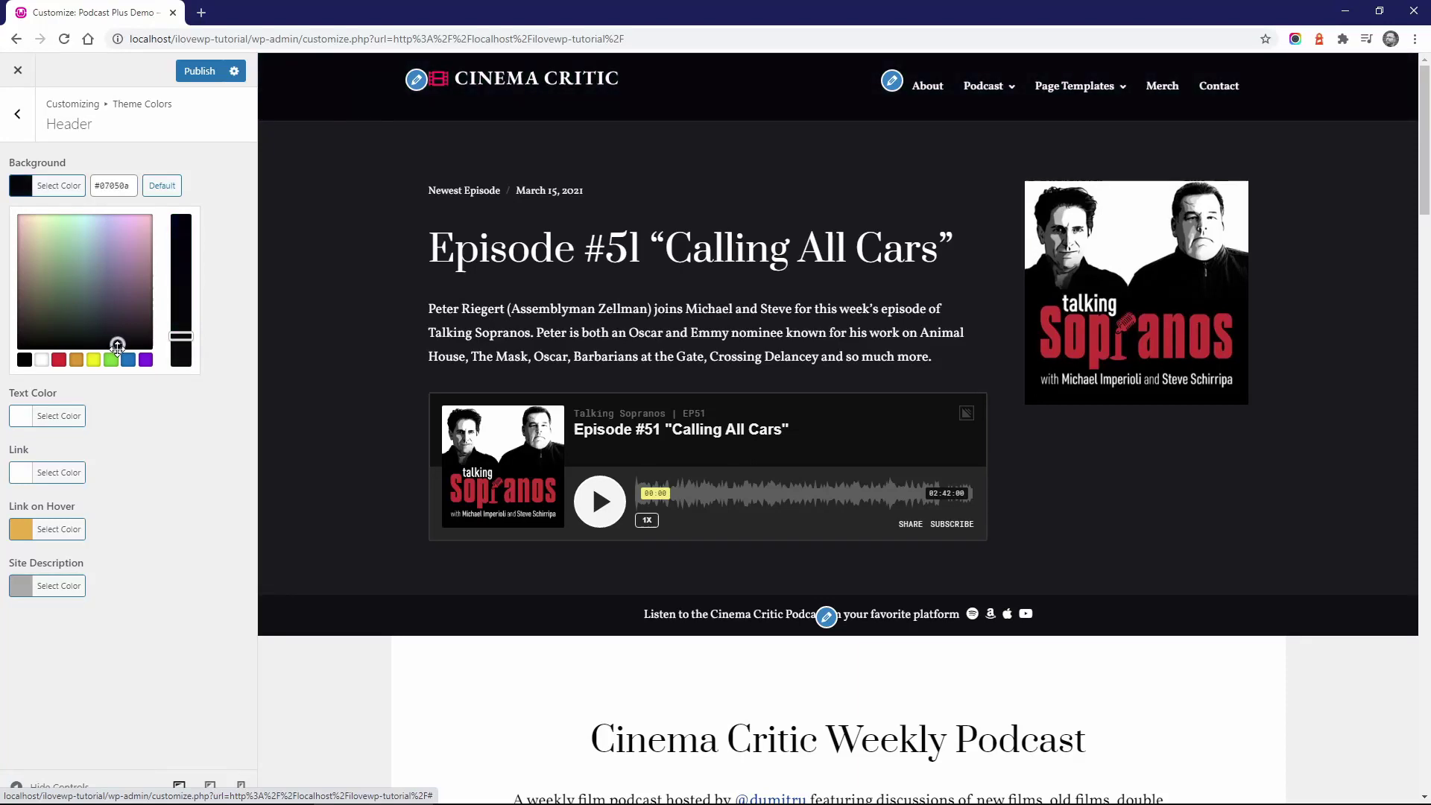
left_click(57, 185)
left_click(17, 113)
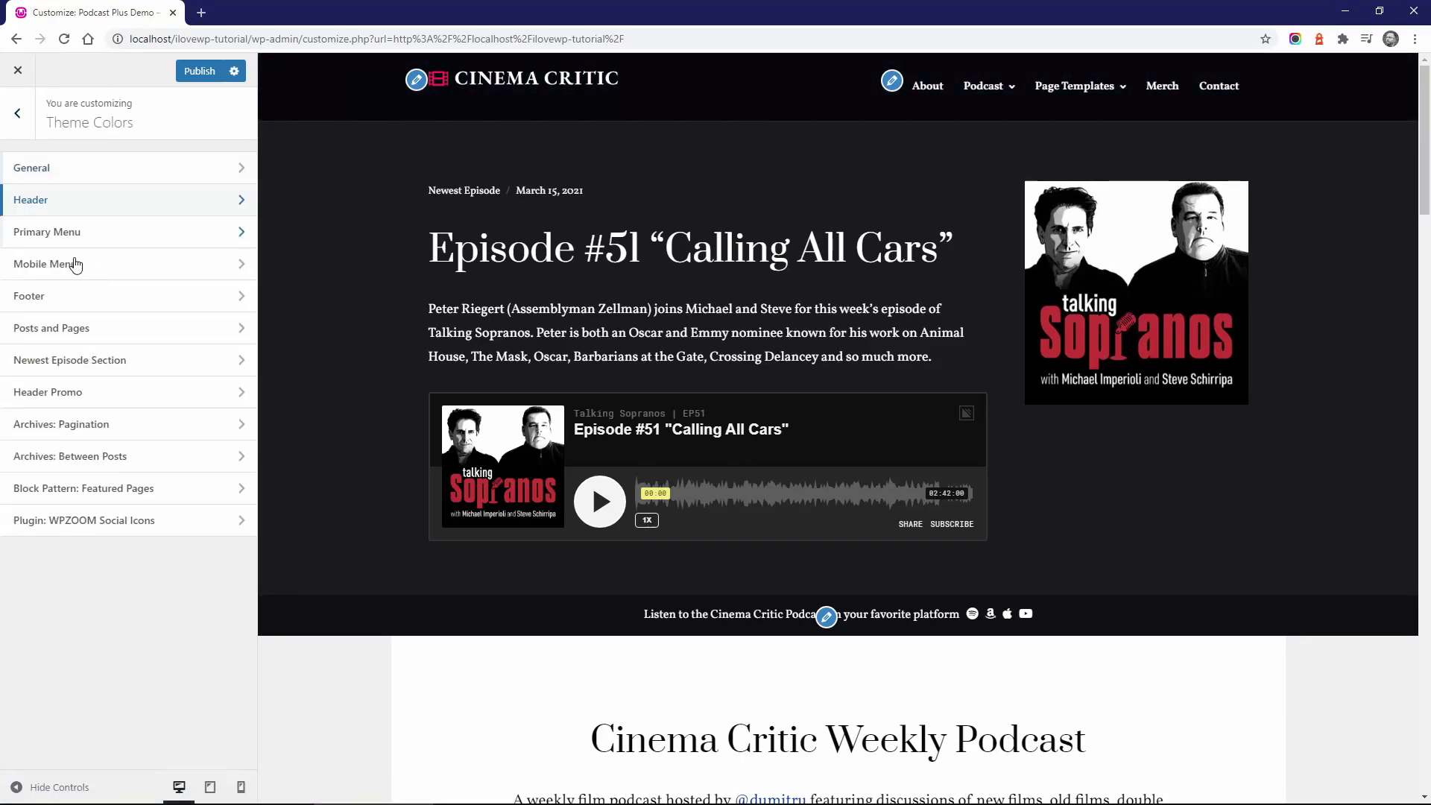
Set the Newest Episode Section background colour to #262c33.
left_click(85, 361)
left_click(53, 186)
left_click(112, 321)
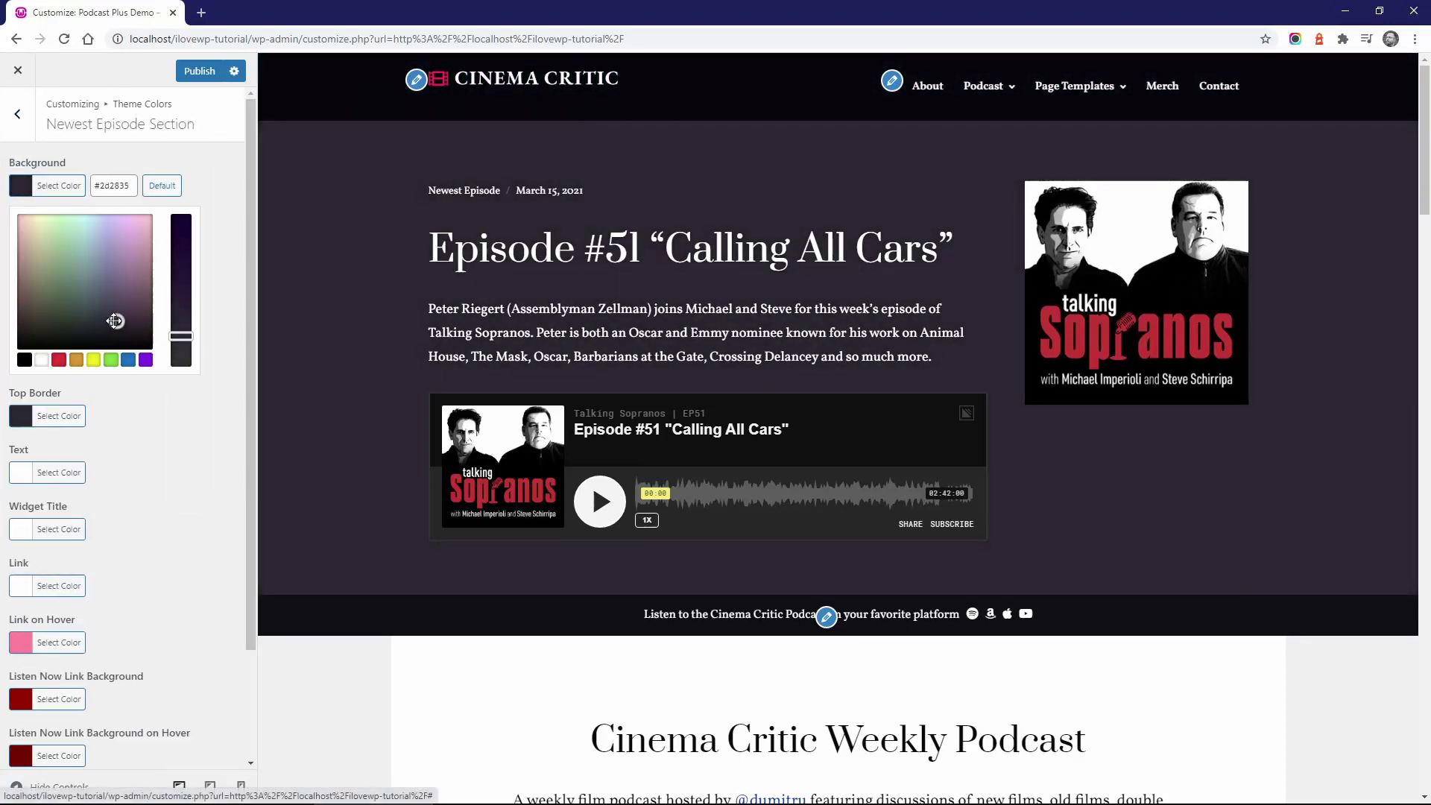
left_click_drag(114, 320, 95, 322)
key("Escape")
key("Escape")
key("Escape")
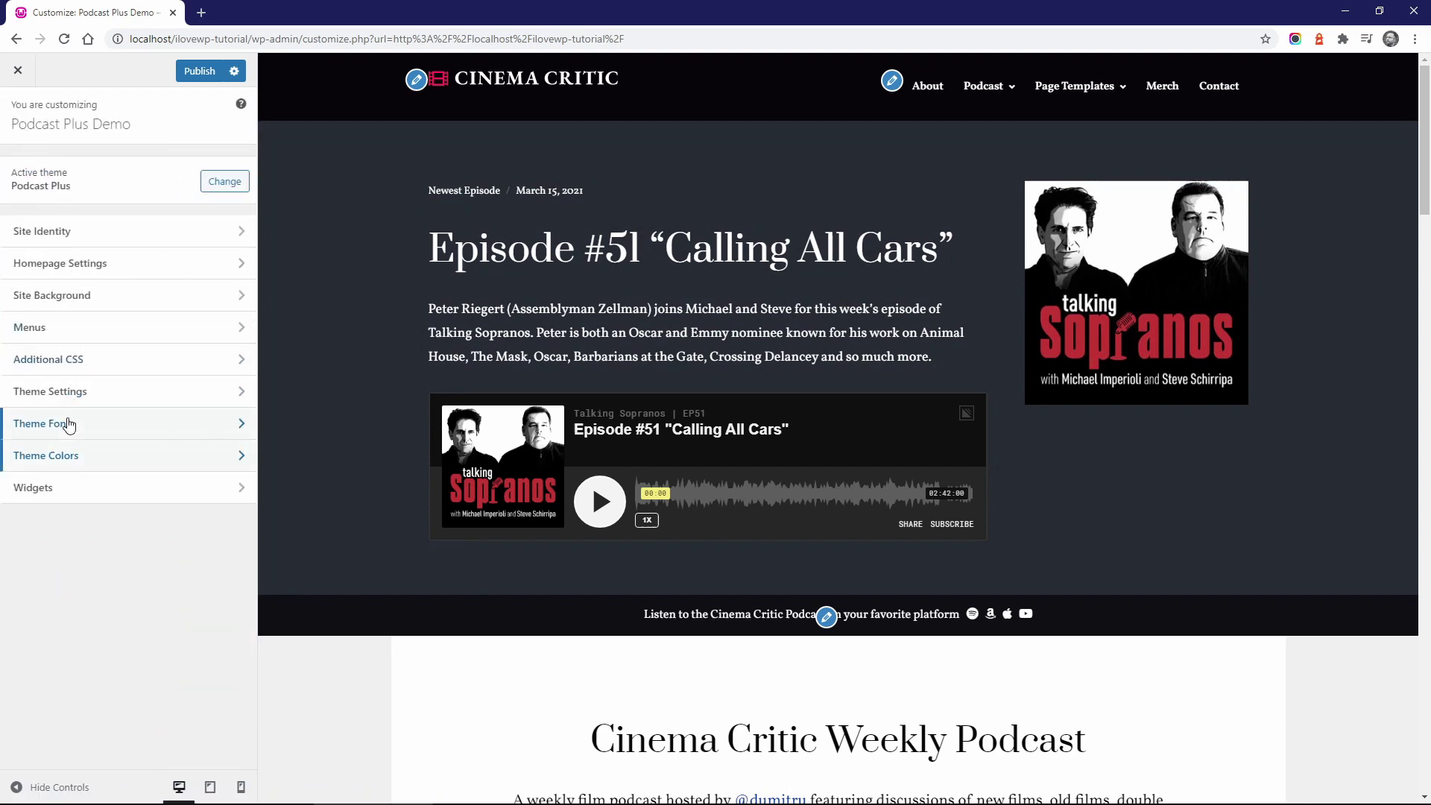
Set the Newest Episode post title font family to Noto Sans, after trying Playfair Display.
left_click(66, 422)
left_click(68, 419)
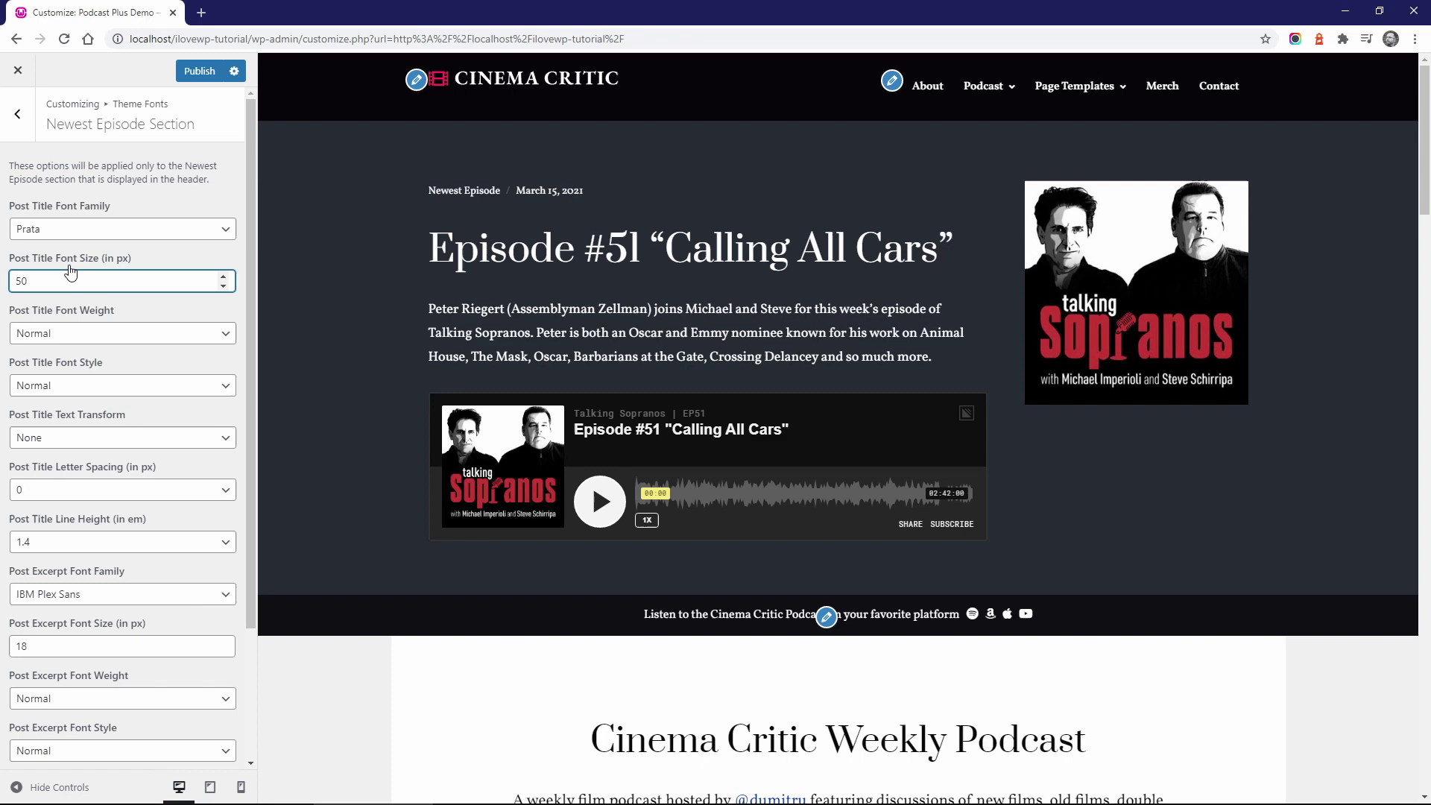
left_click(101, 229)
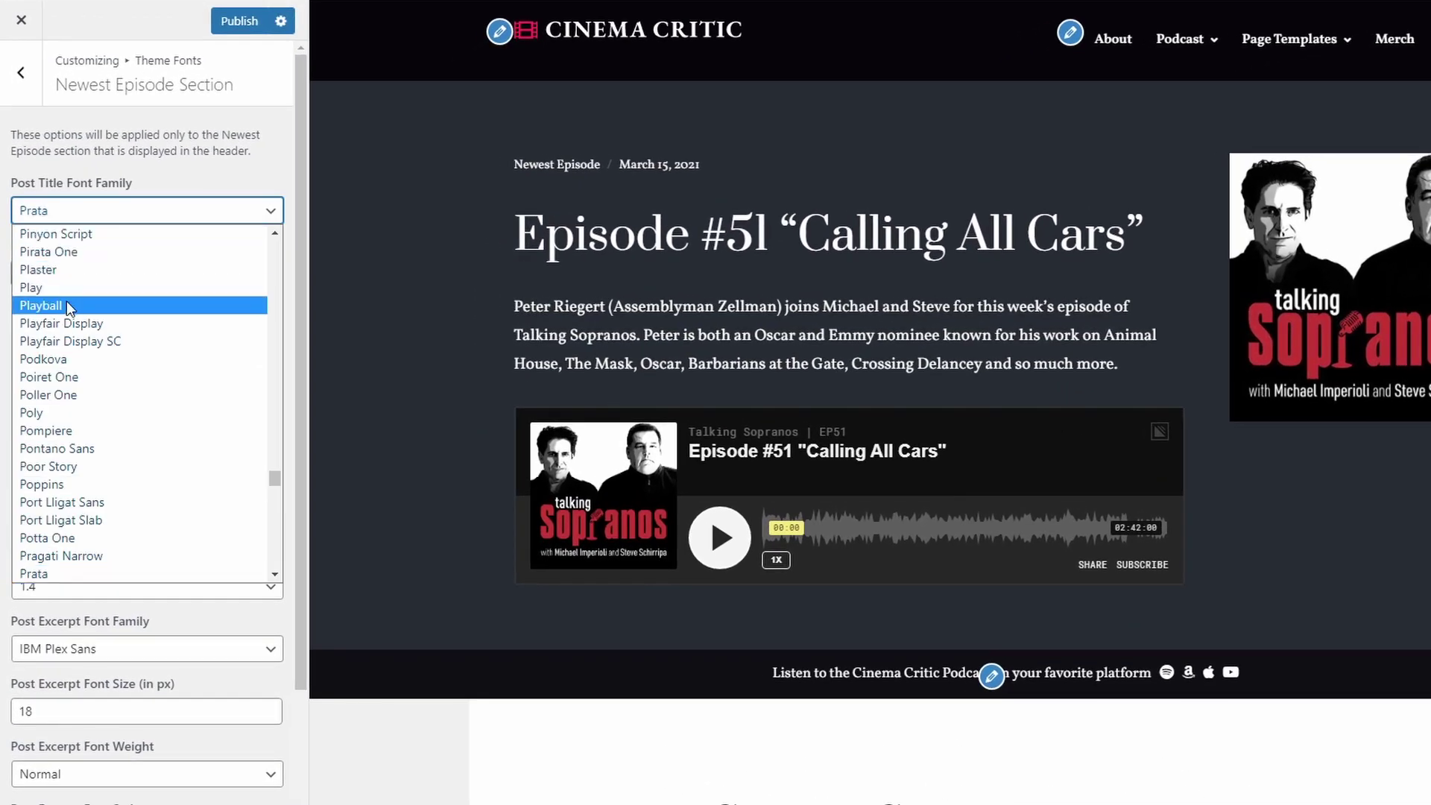
left_click(63, 323)
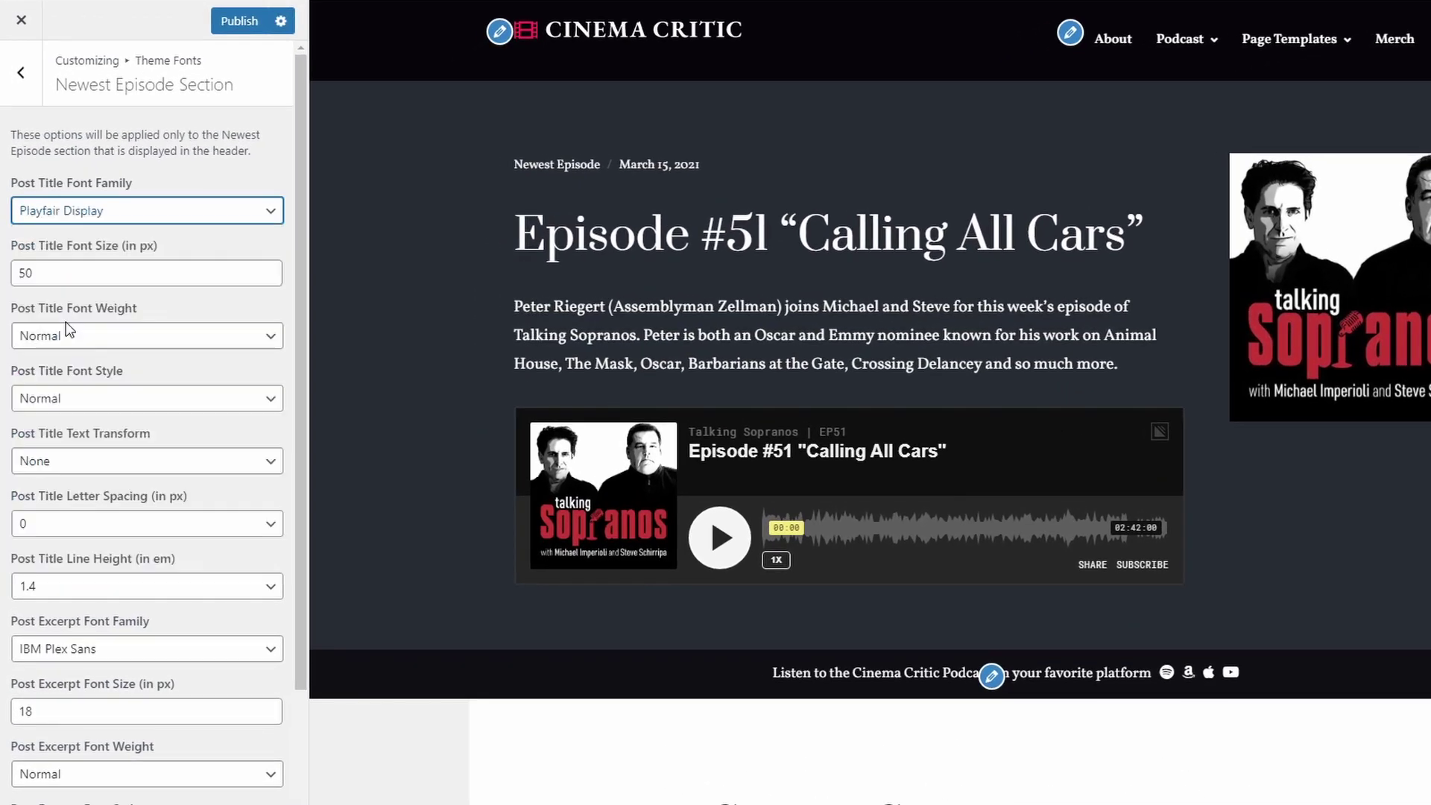
left_click(71, 213)
scroll(112, 298, "up", 6)
scroll(110, 313, "up", 10)
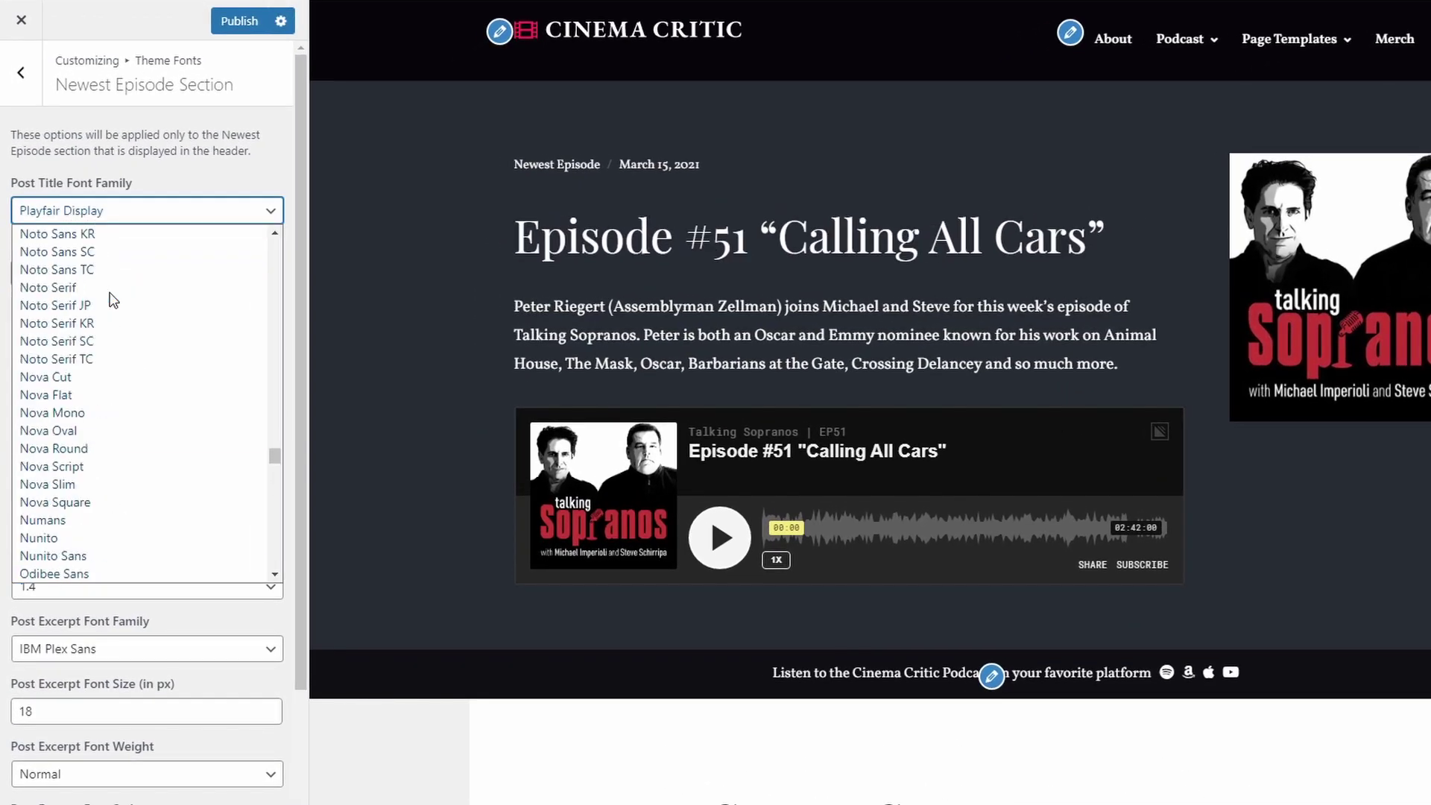
left_click(85, 366)
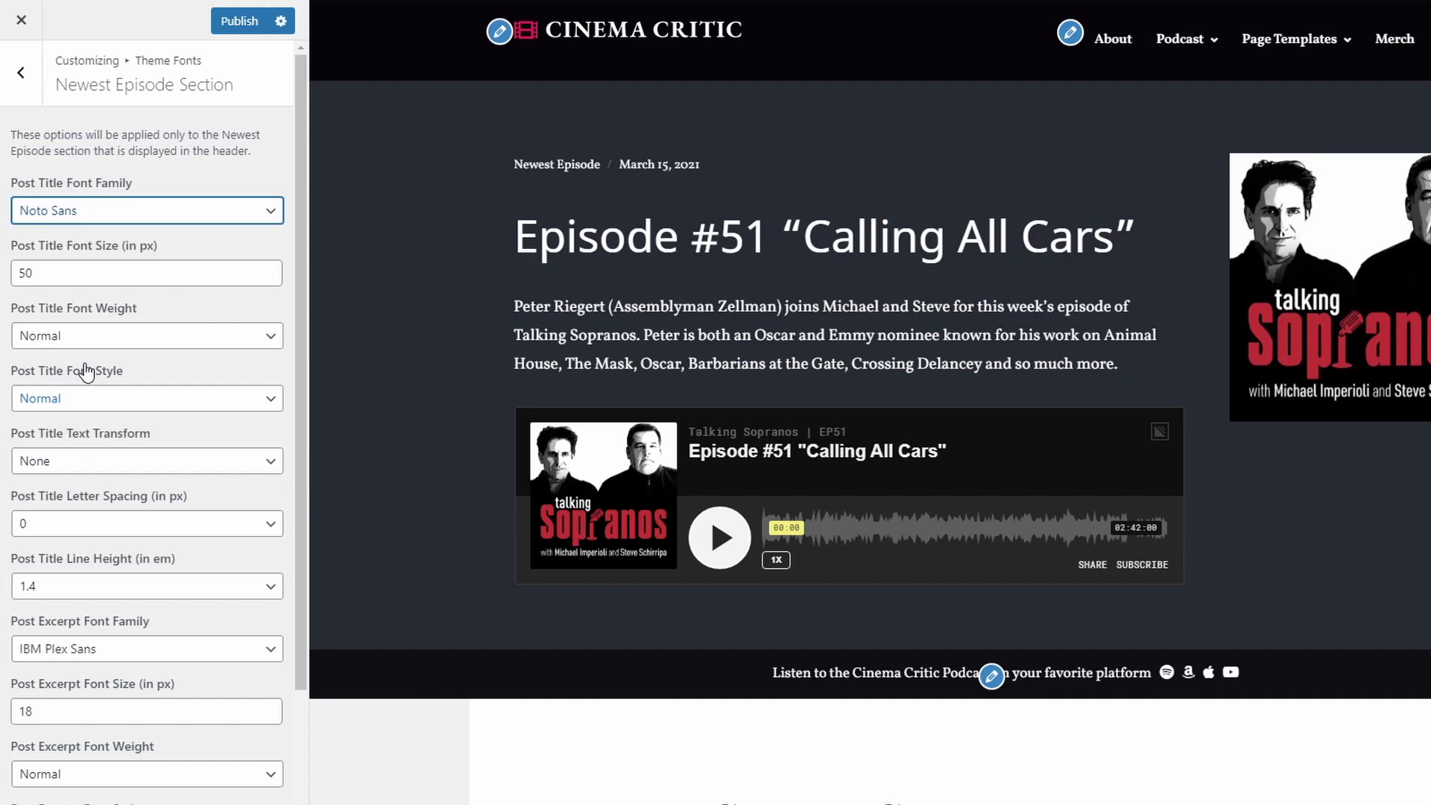
Make the title Bold and set Text Transform back to None after trying Uppercase.
left_click(63, 334)
left_click(49, 435)
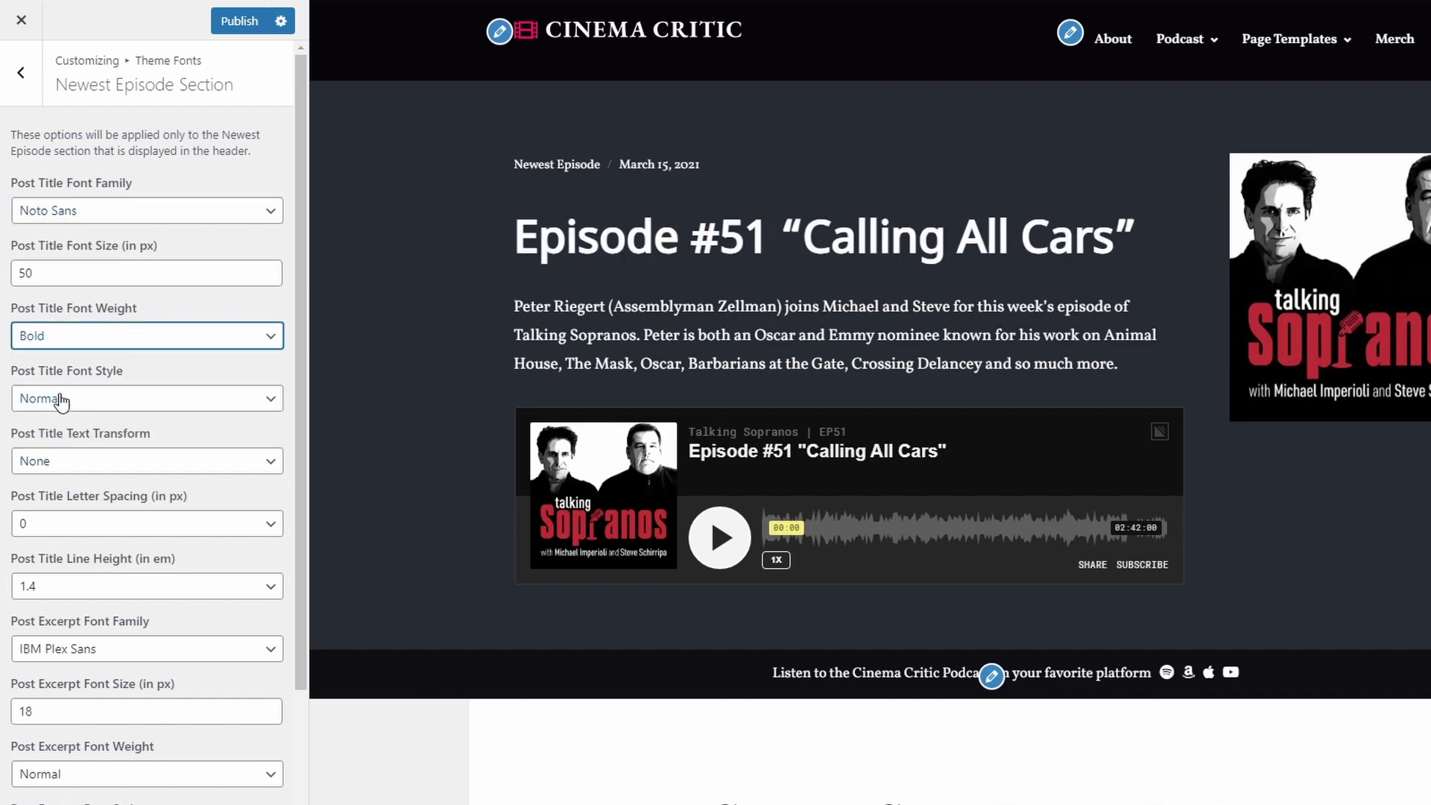
left_click(59, 460)
left_click(50, 503)
left_click(47, 461)
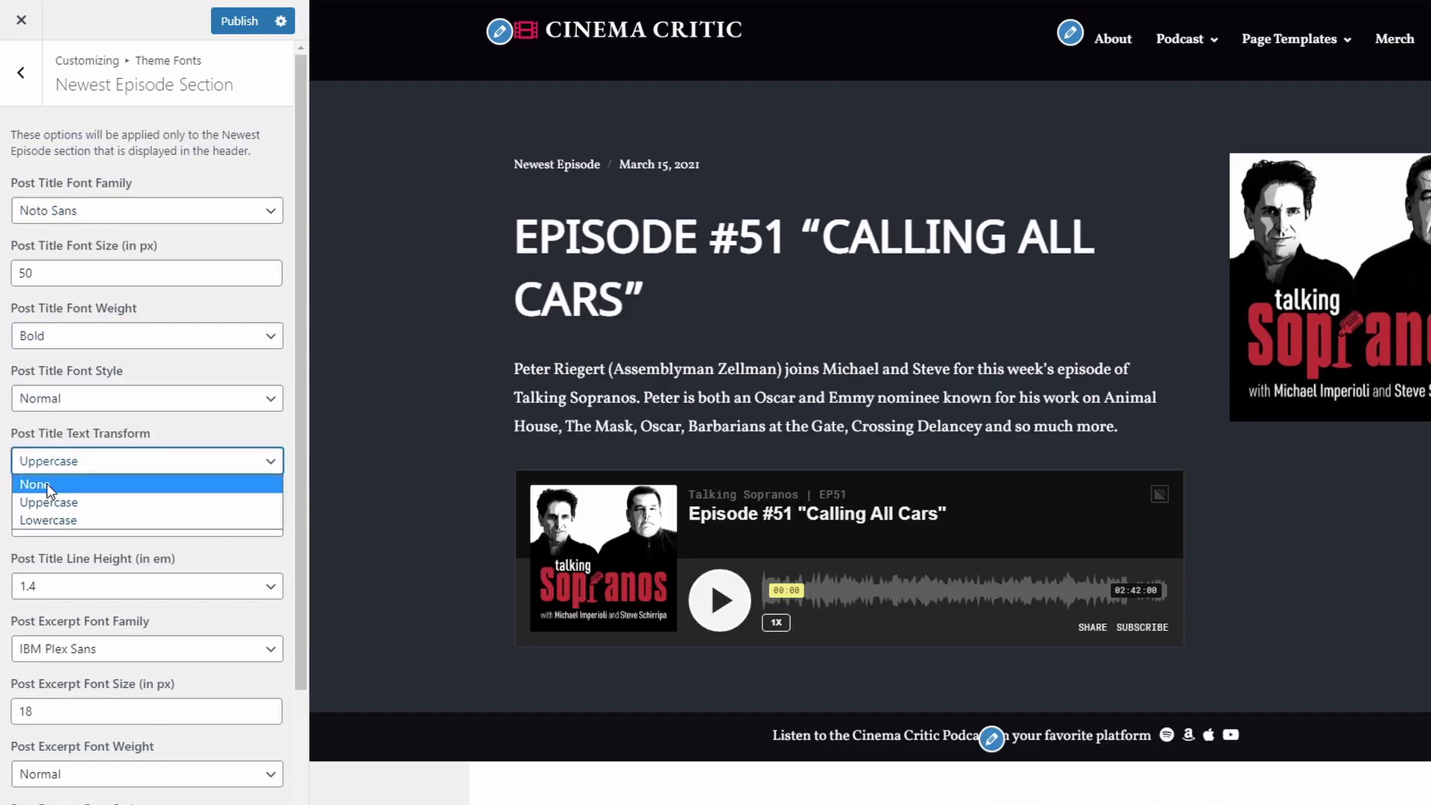
left_click(47, 487)
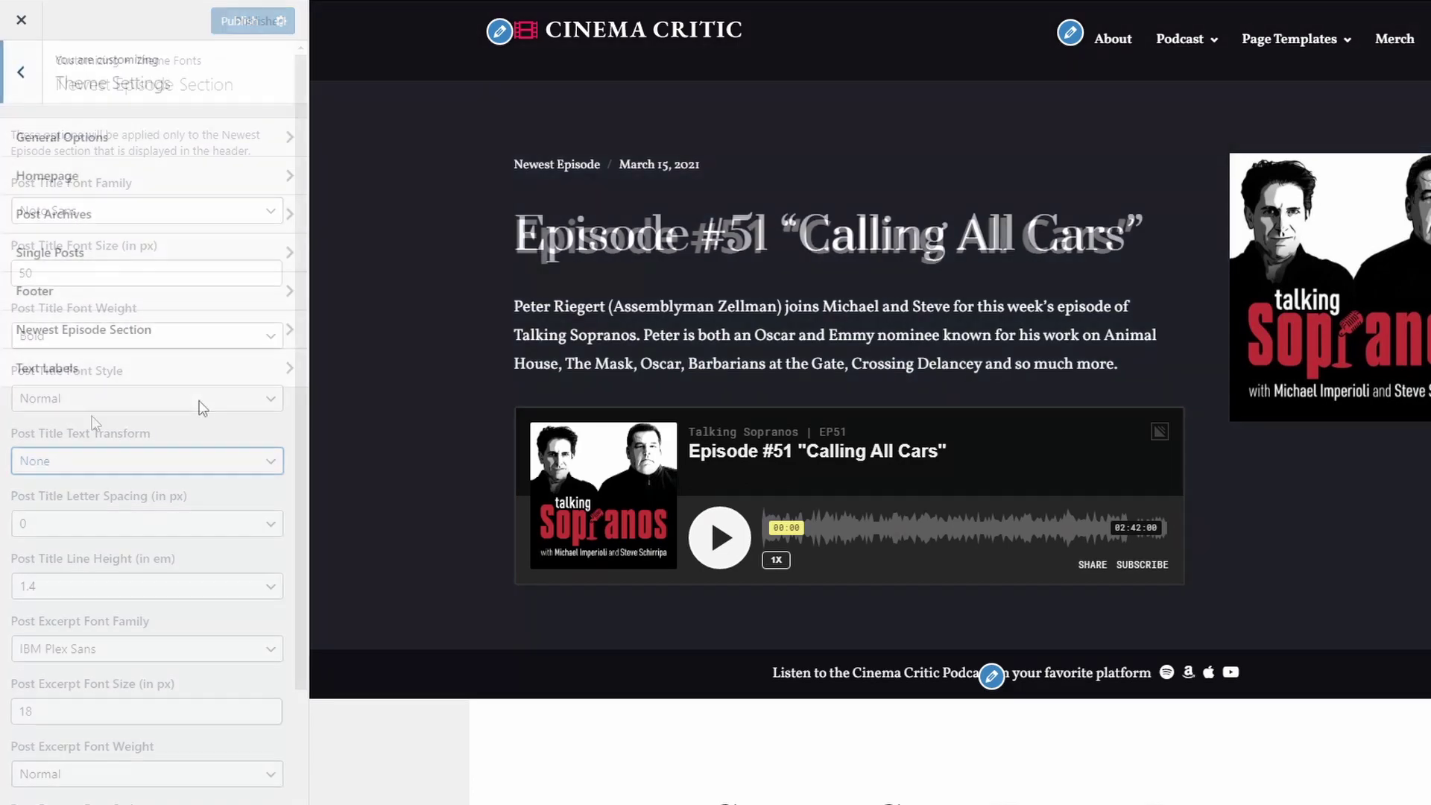
Preview the Defaults - Curiosity, Esports and Fake News theme style templates.
left_click(115, 133)
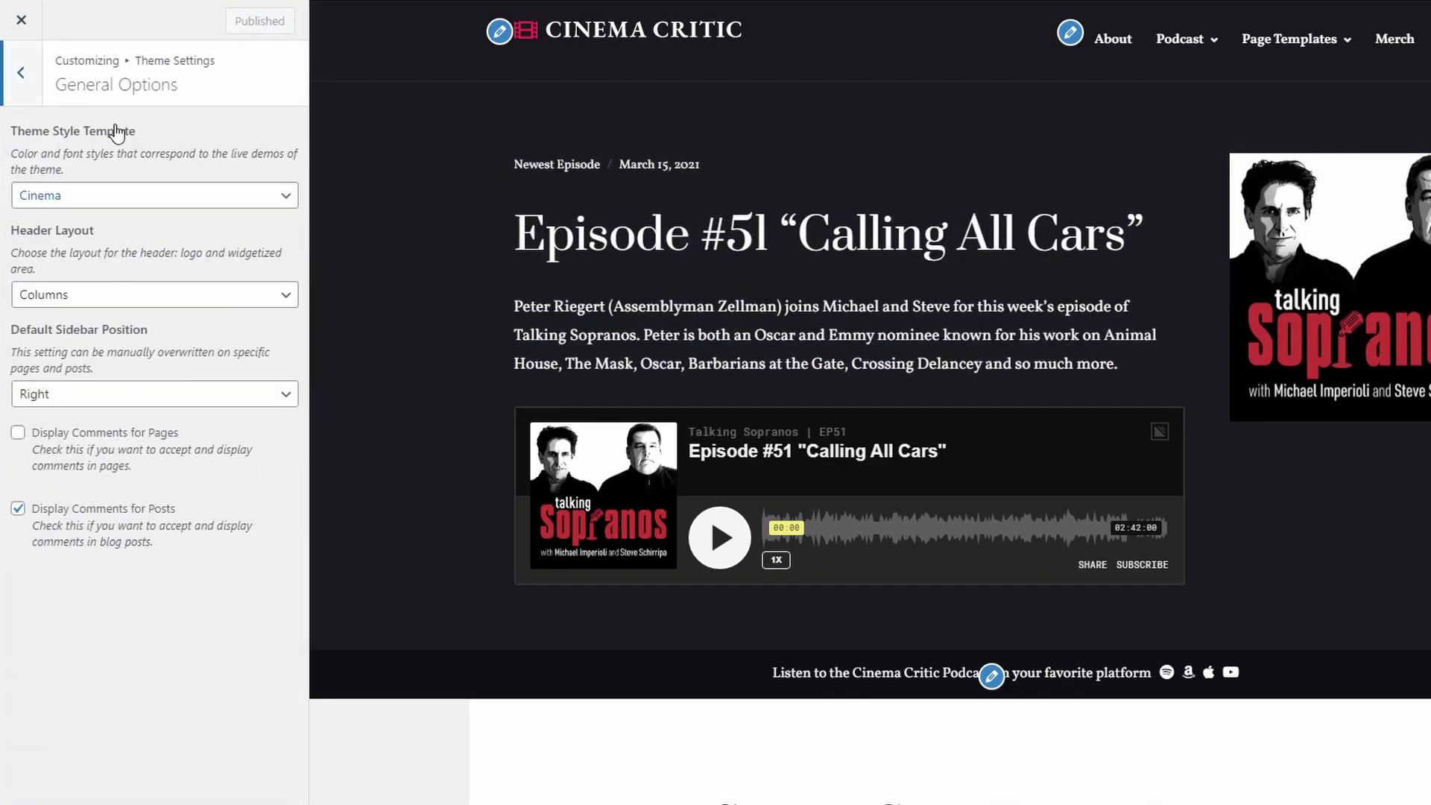
left_click(100, 204)
left_click(93, 218)
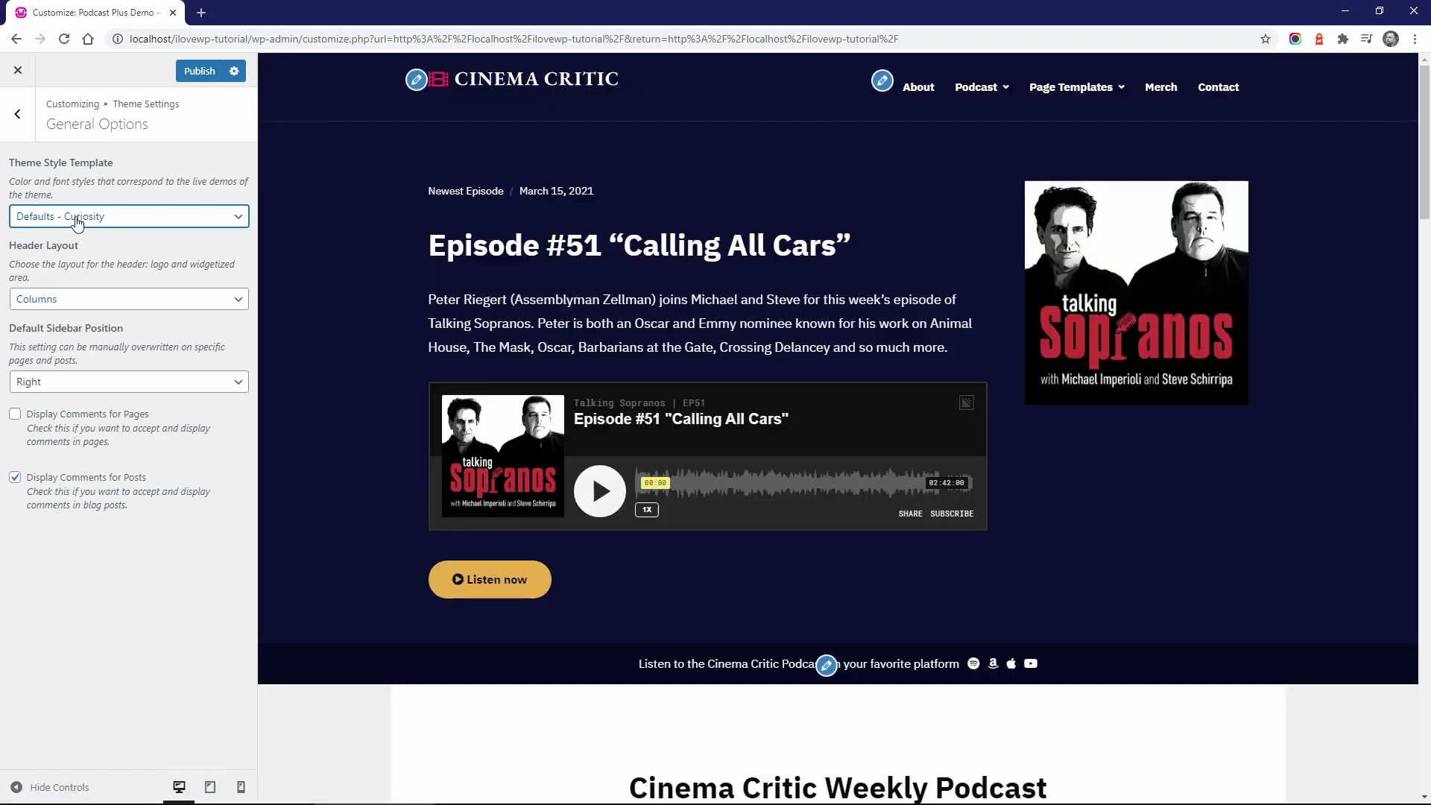
left_click(77, 220)
left_click(58, 264)
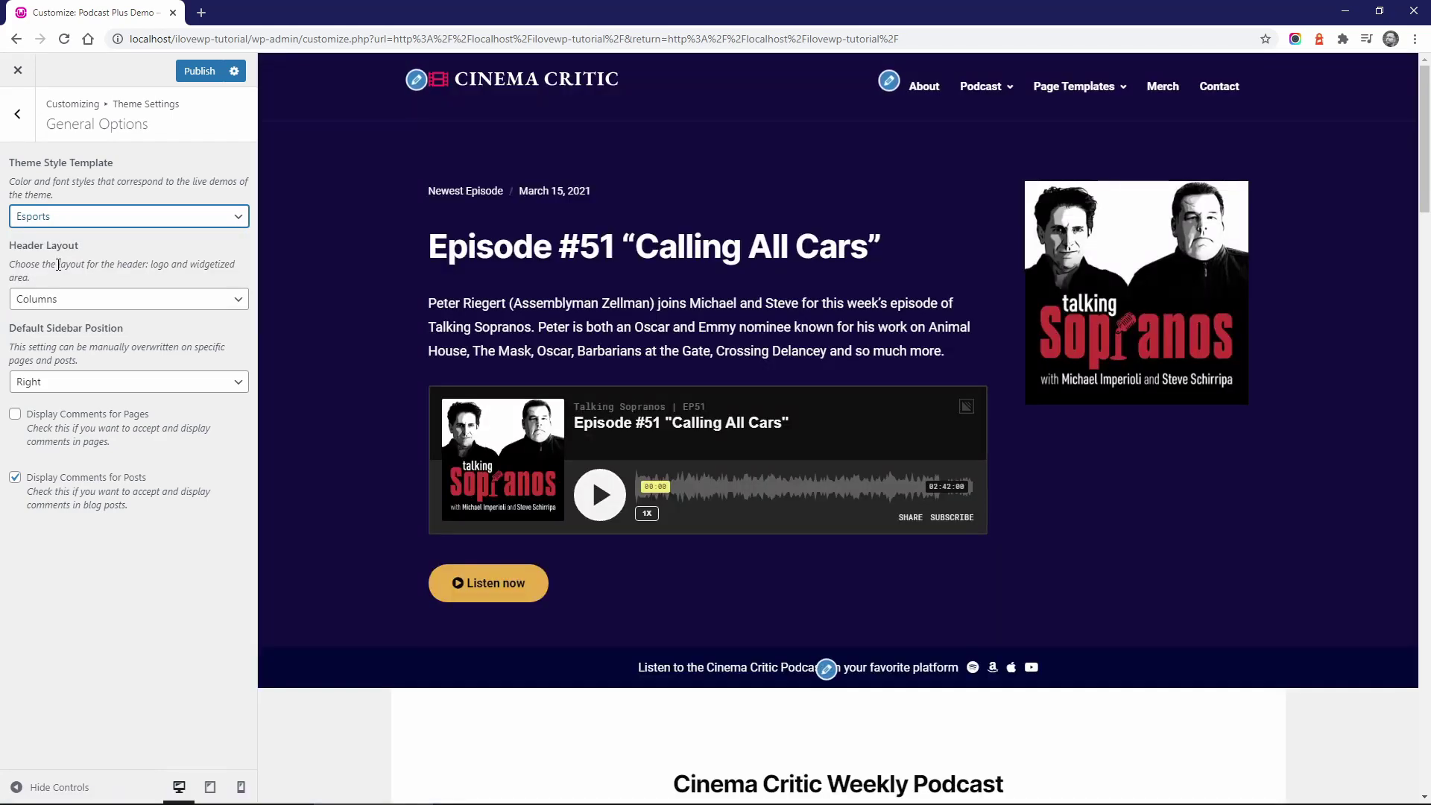
left_click(75, 217)
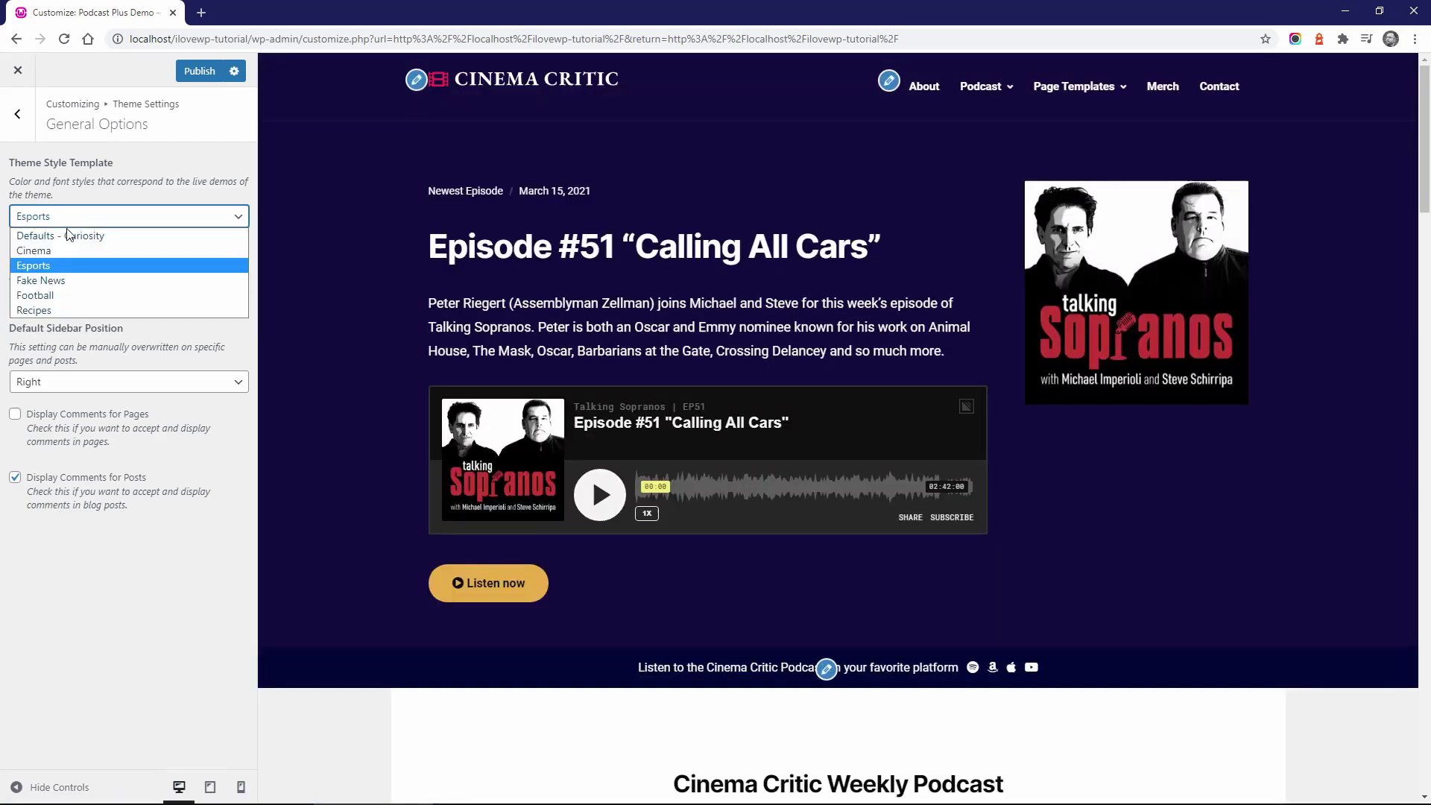
left_click(53, 275)
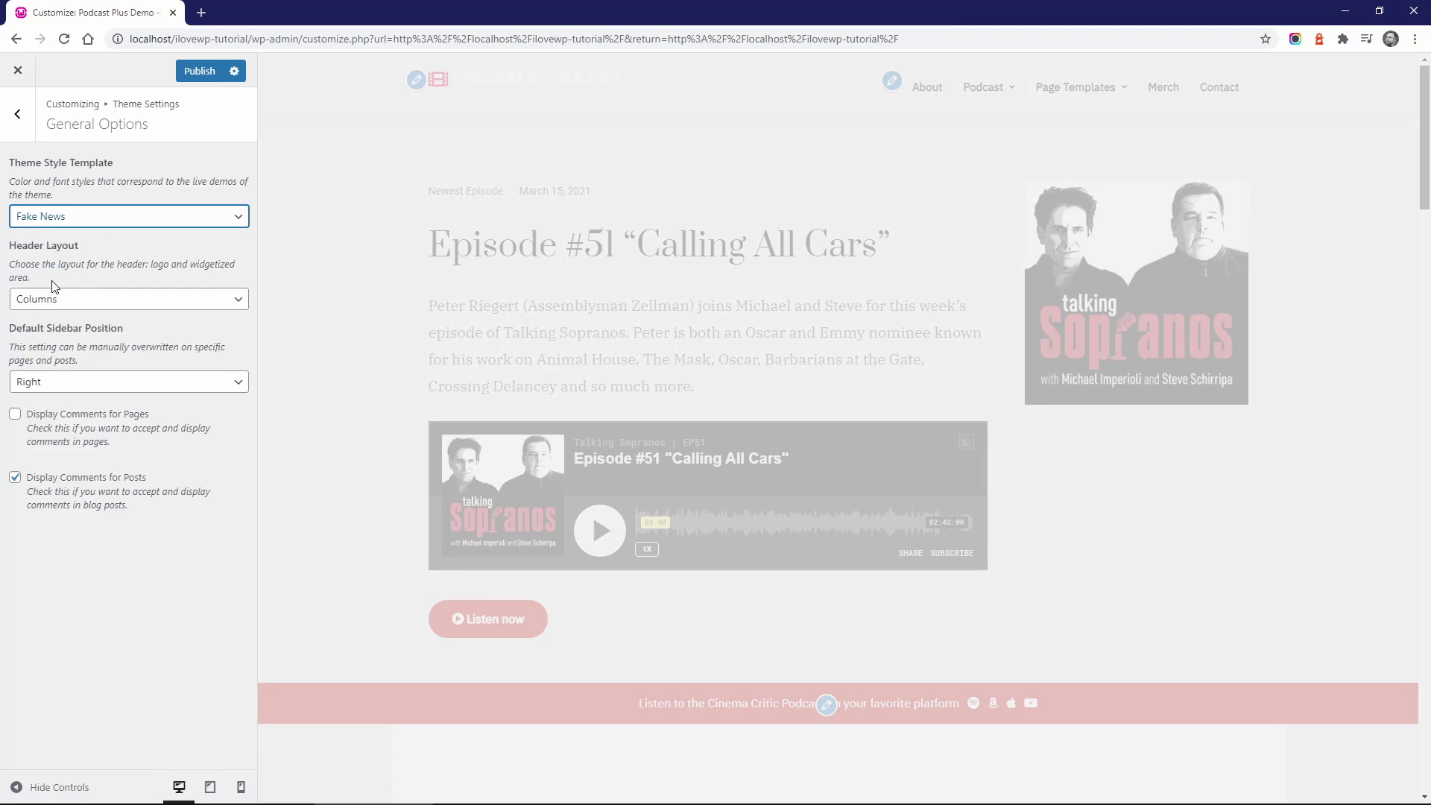
Preview the Football and Recipes templates, then set Theme Style Template back to Cinema.
left_click(67, 222)
left_click(55, 295)
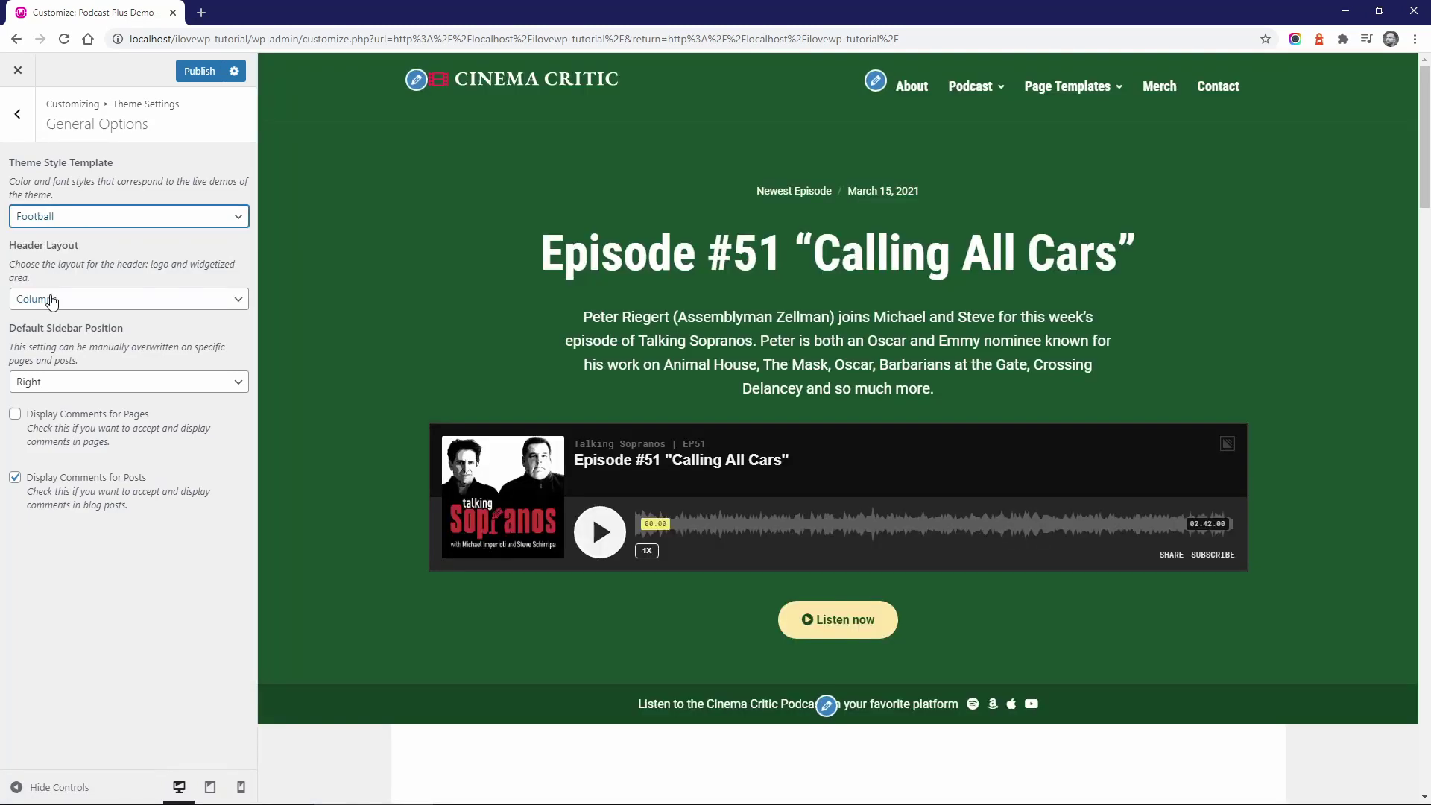
left_click(72, 218)
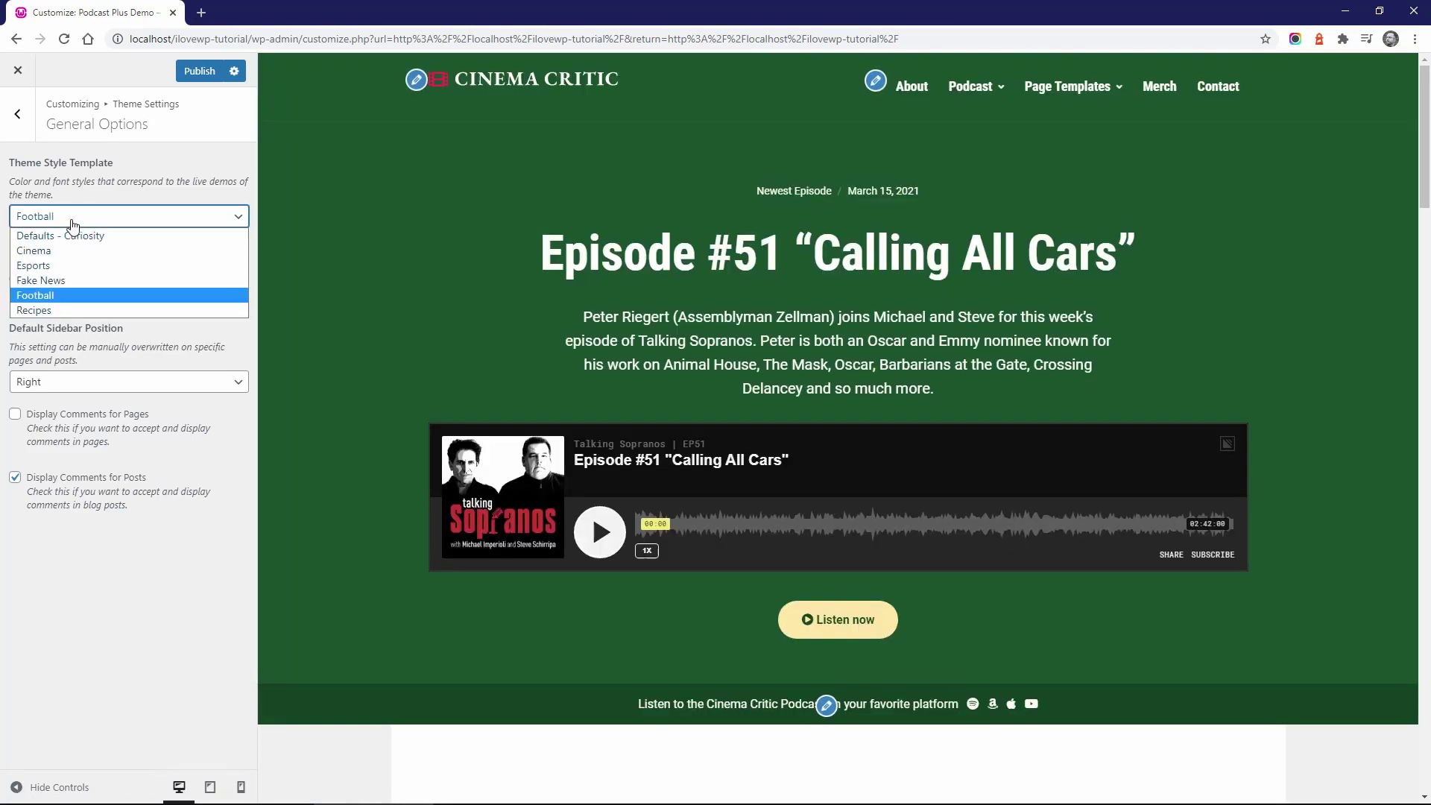
left_click(50, 310)
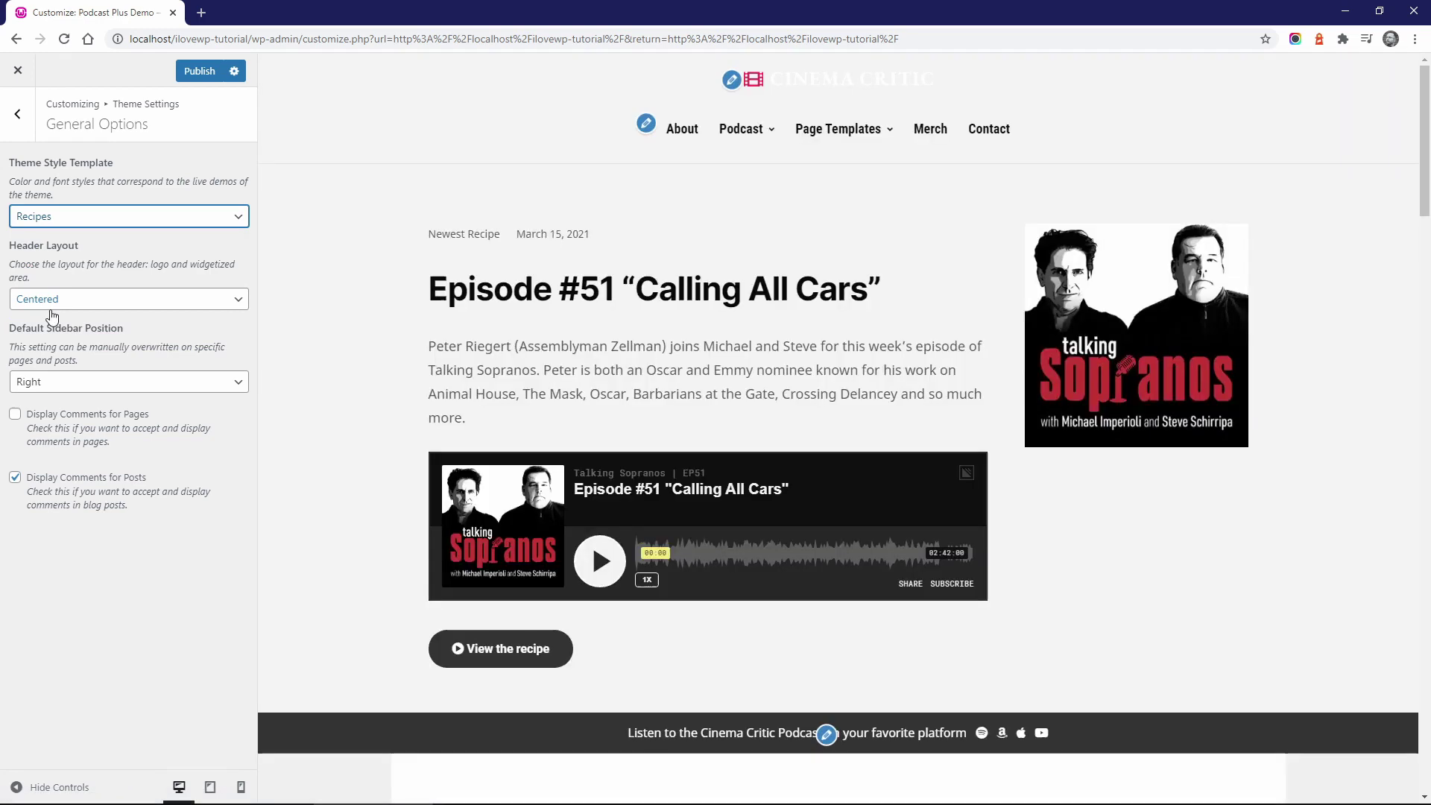
left_click(55, 217)
left_click(56, 233)
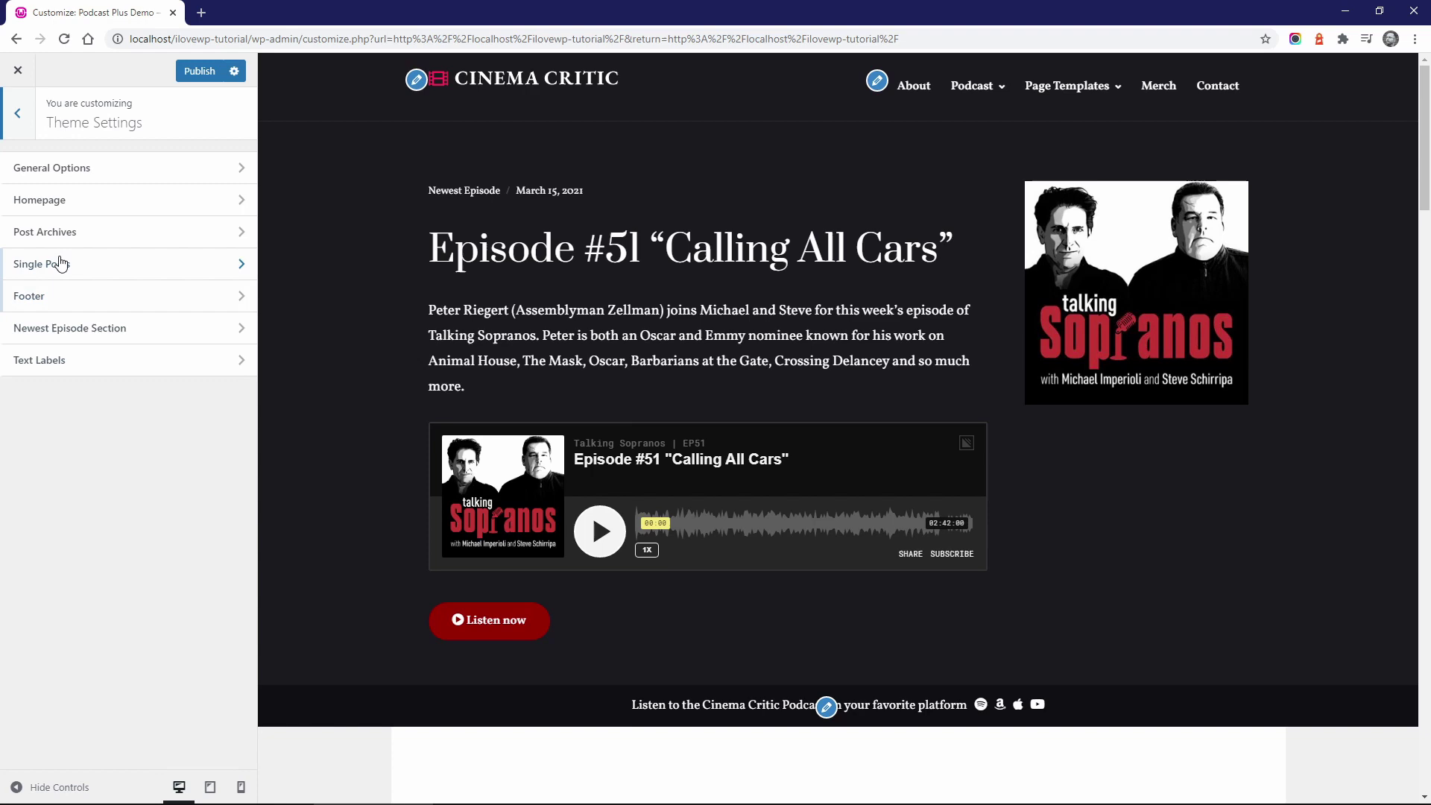
In General Options, set the Header Layout to Centered.
left_click(64, 175)
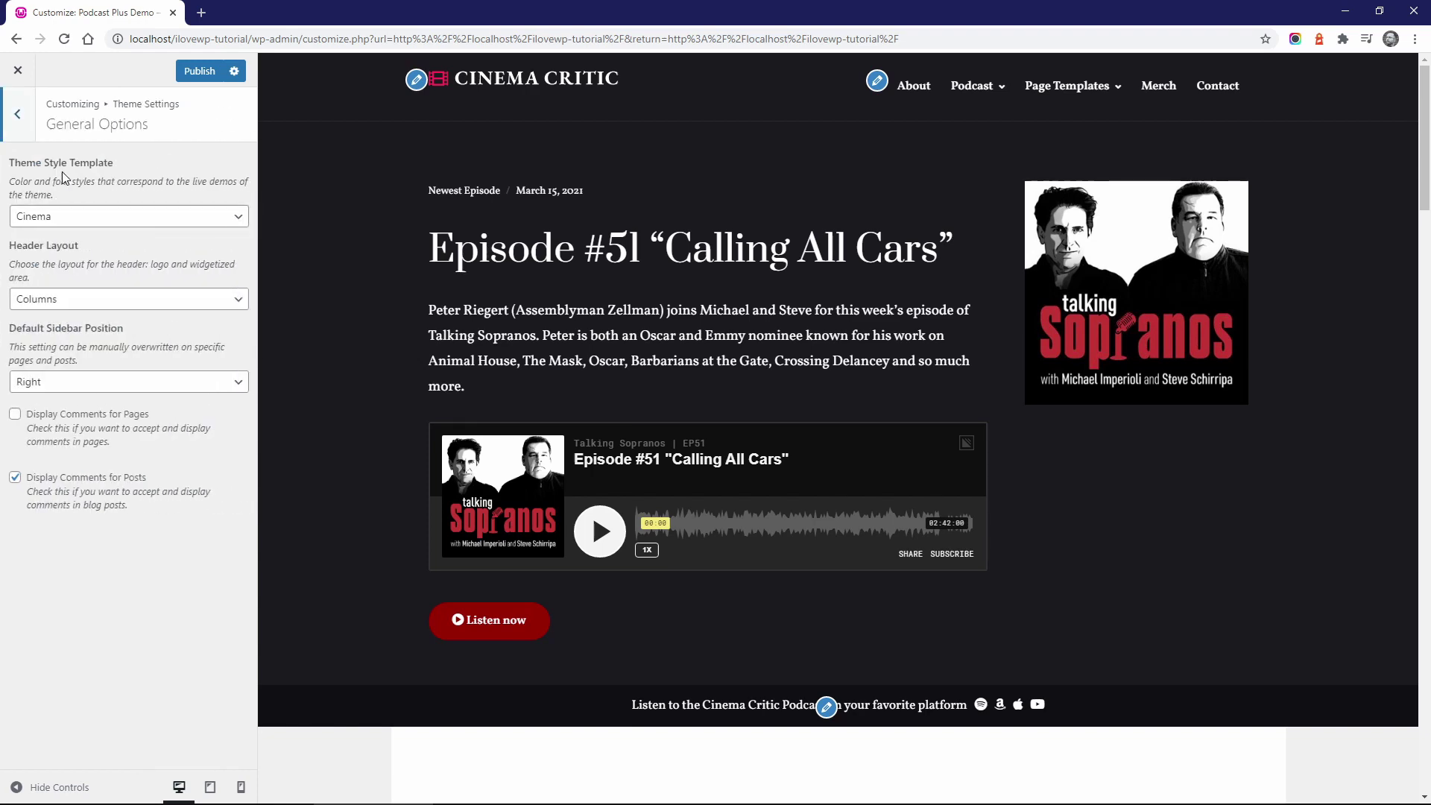
left_click(63, 305)
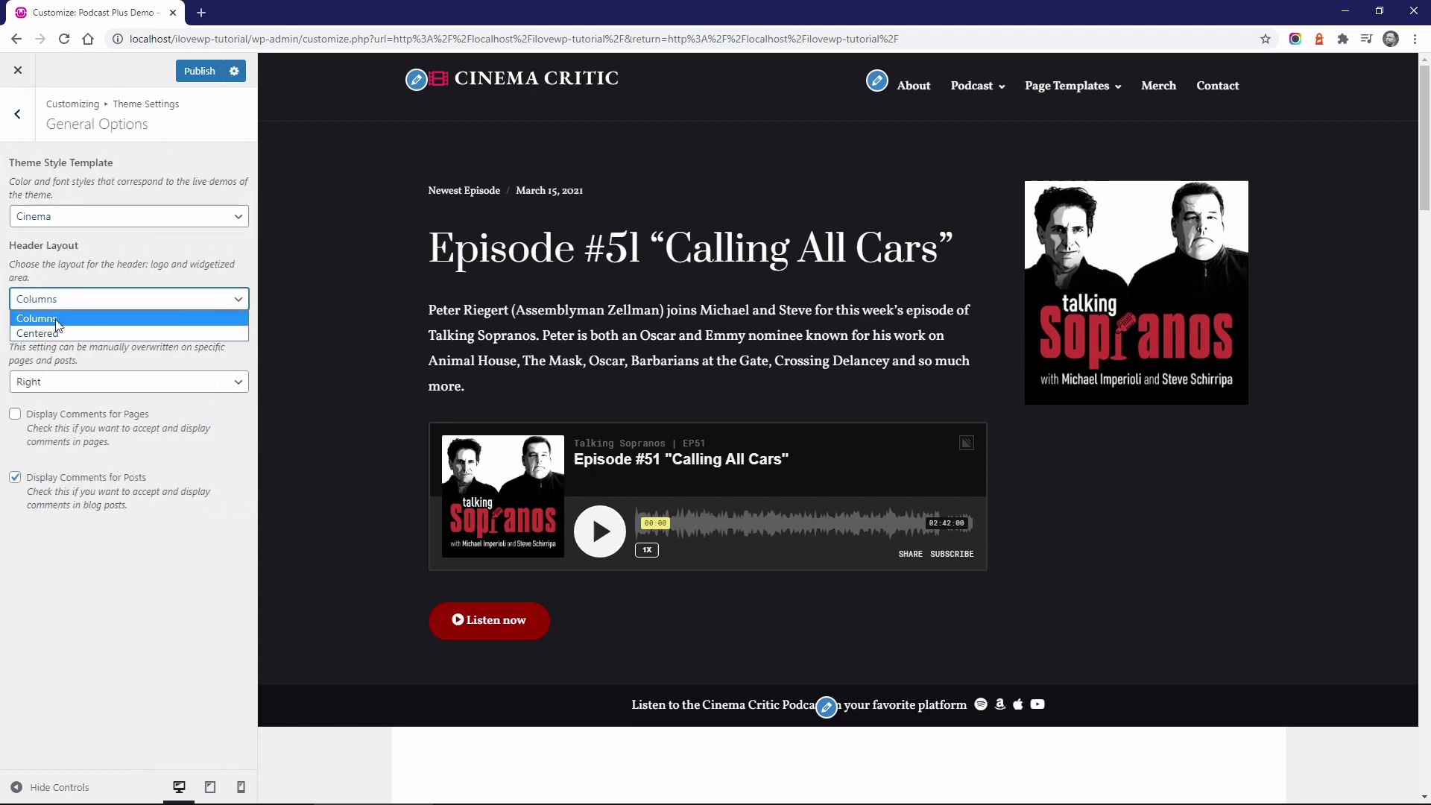
left_click(53, 329)
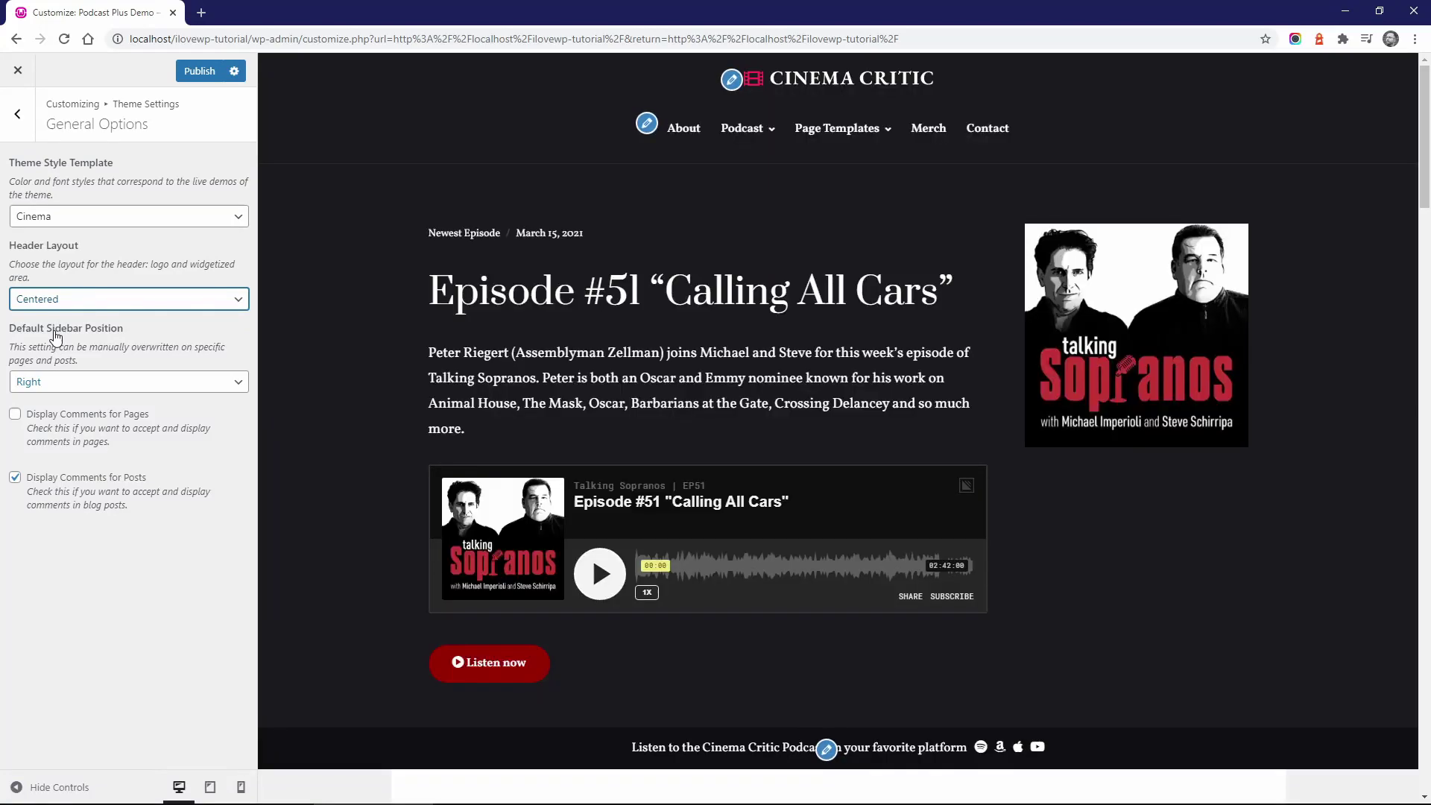
Set Default Sidebar Position to Left, then change it to No Sidebar.
scroll(419, 367, "down", 15)
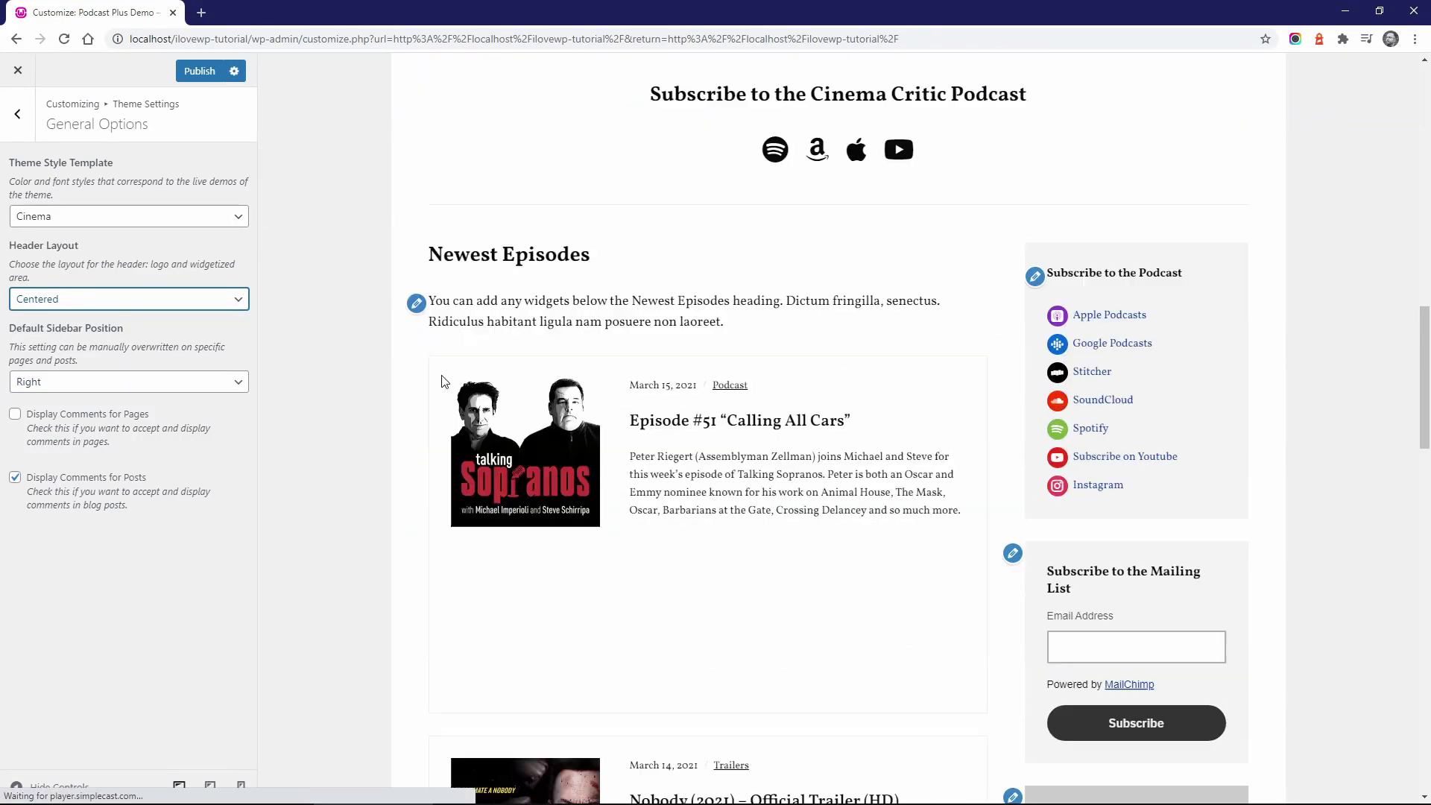
left_click(115, 386)
left_click(91, 400)
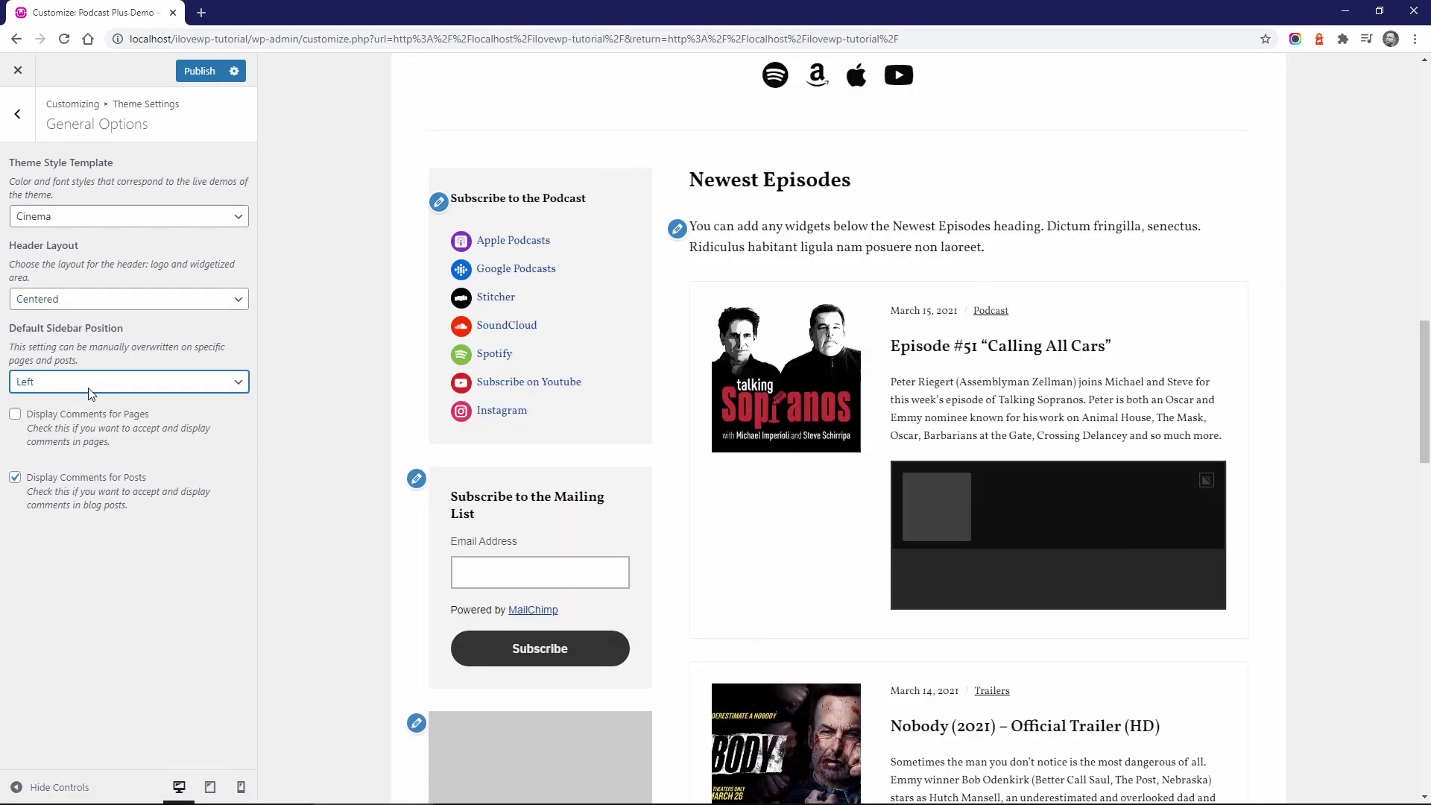
left_click(90, 388)
left_click(64, 427)
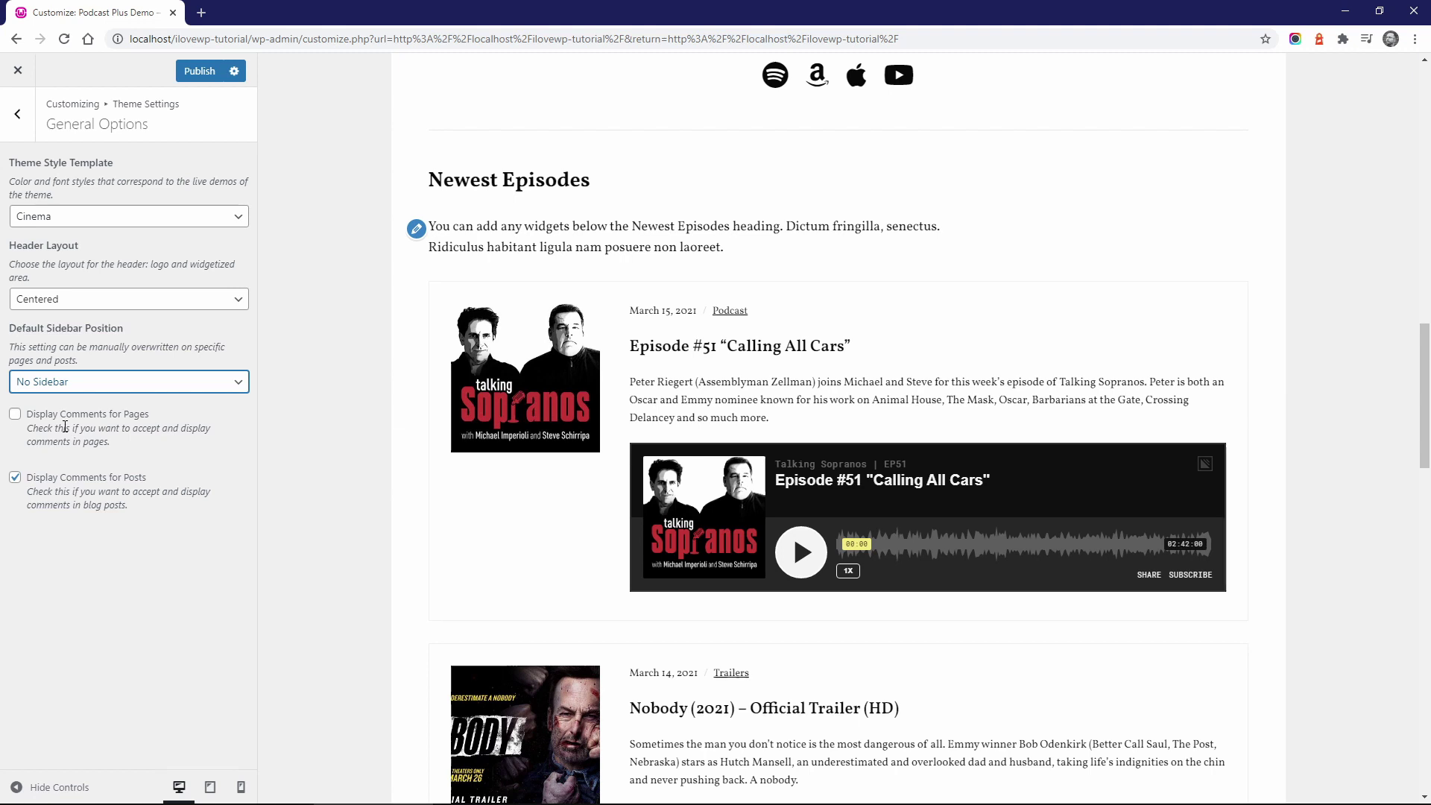
Set the Post Archives layout to Grid.
left_click(18, 113)
left_click(54, 233)
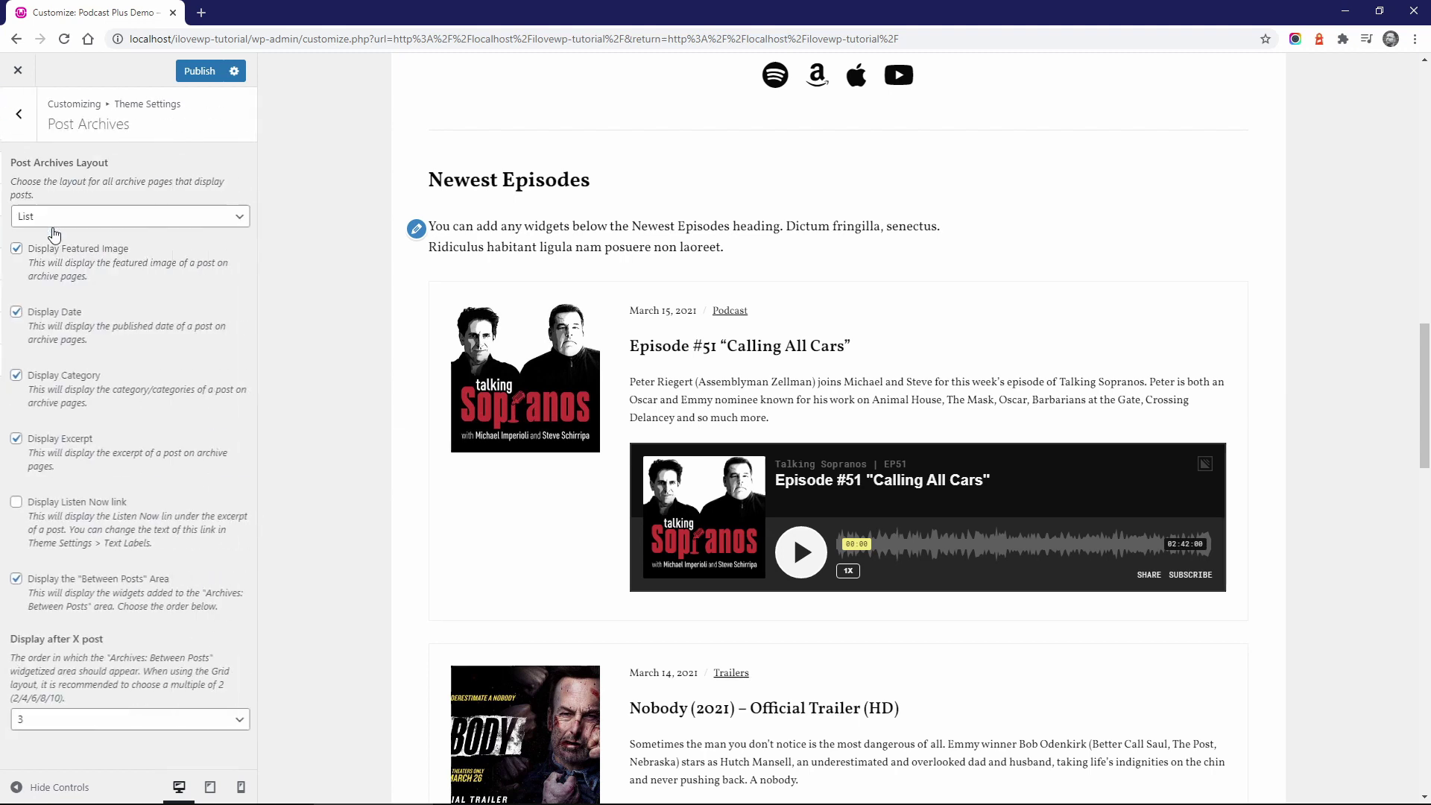
left_click(58, 216)
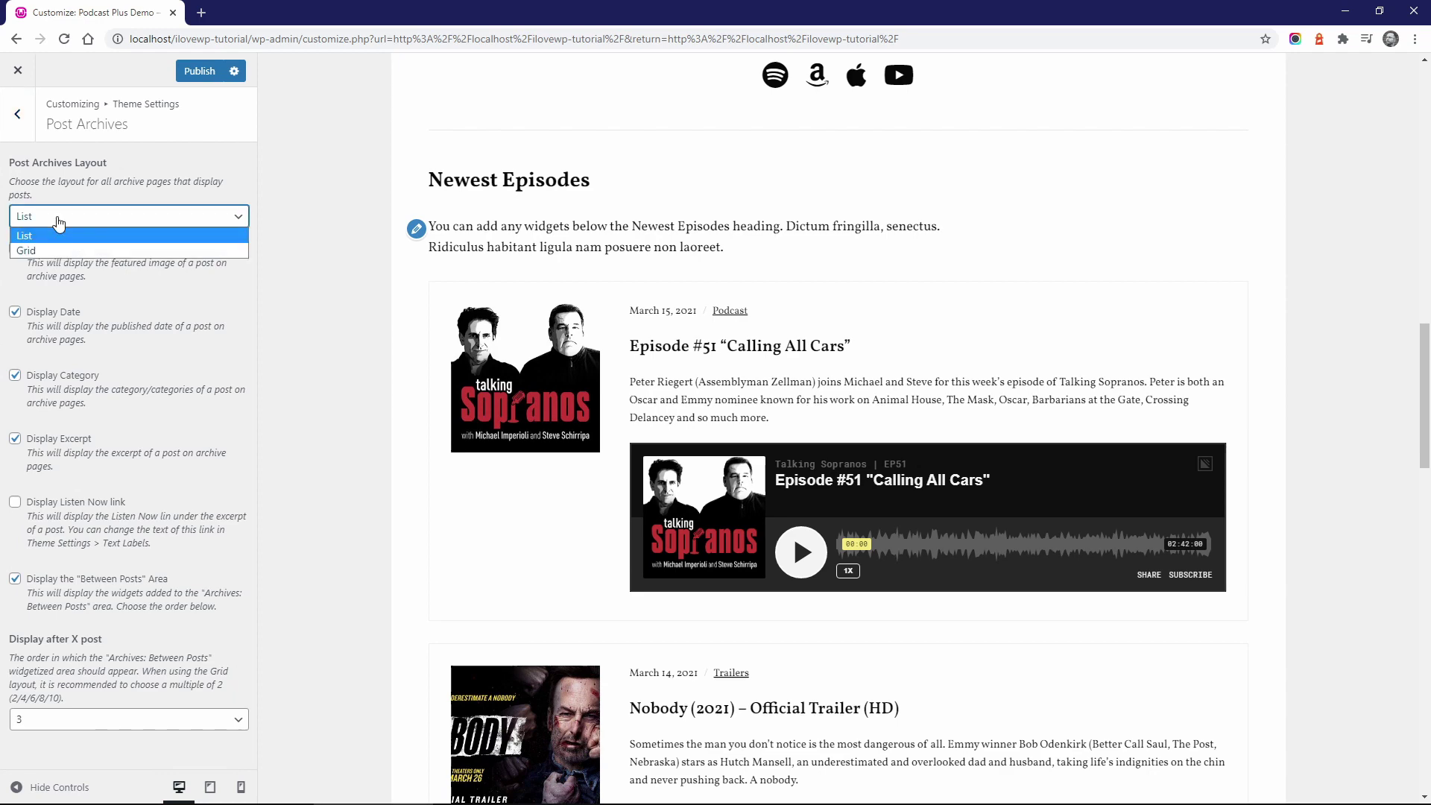
left_click(41, 248)
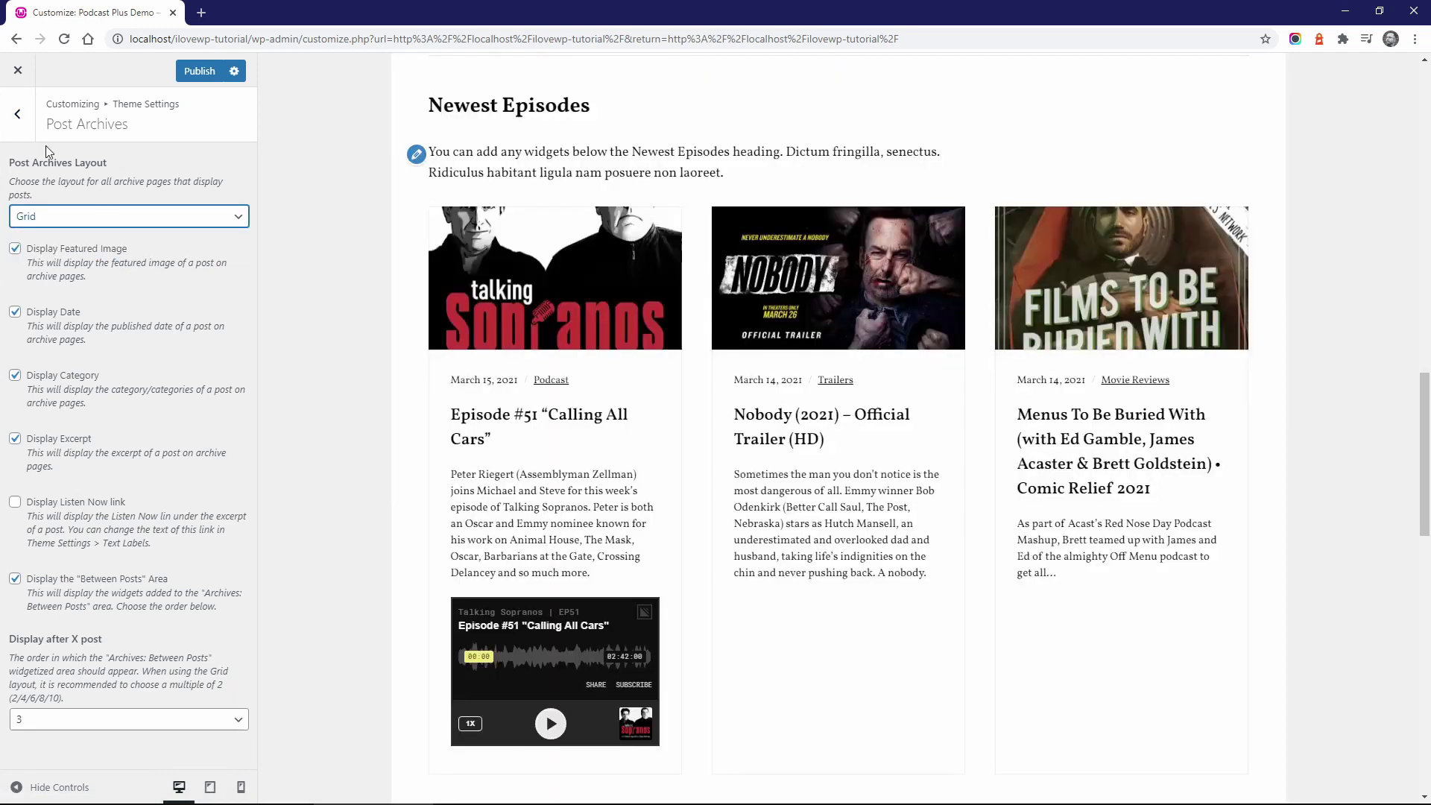
In General Options, set Default Sidebar Position back to Right.
left_click(18, 113)
left_click(52, 169)
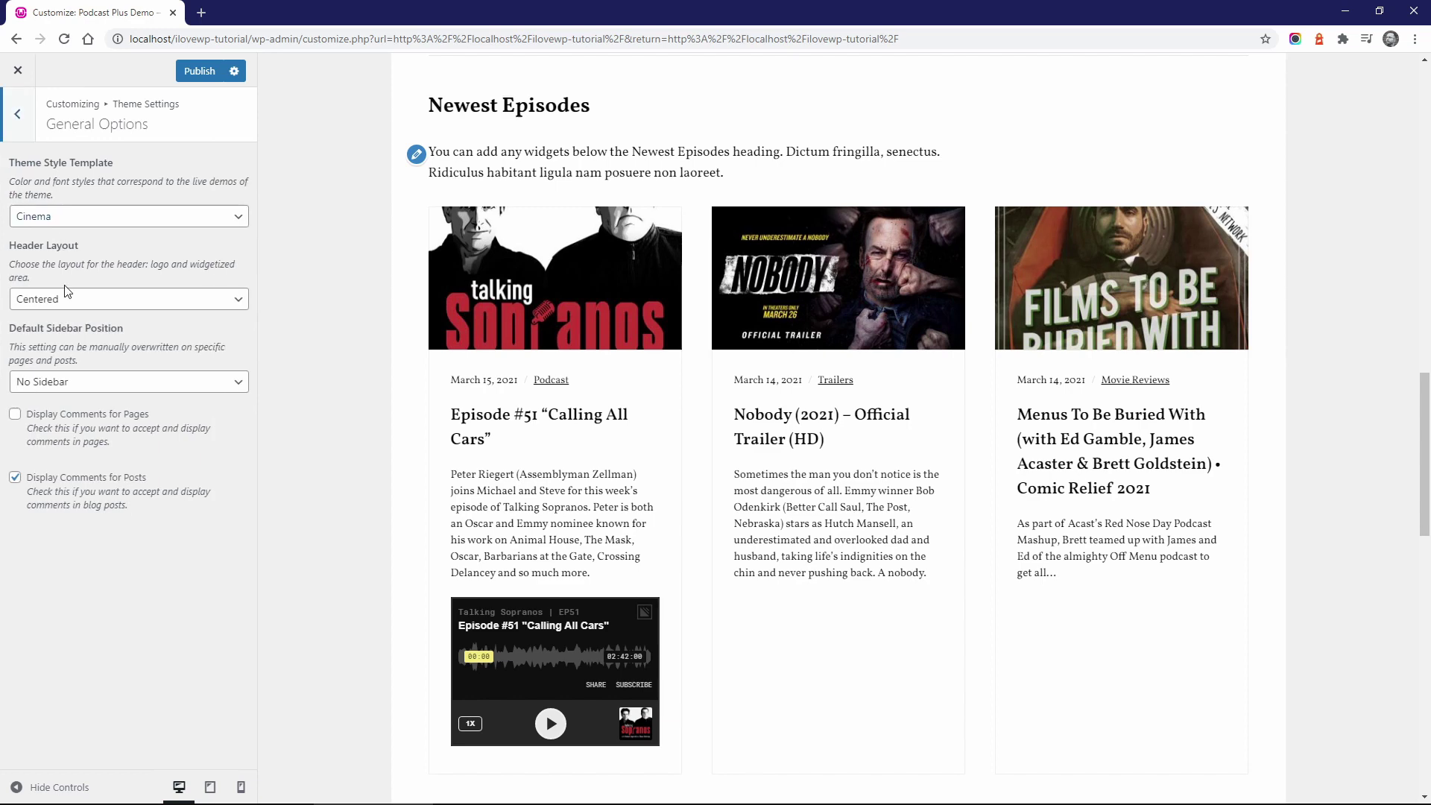
left_click(53, 381)
left_click(53, 415)
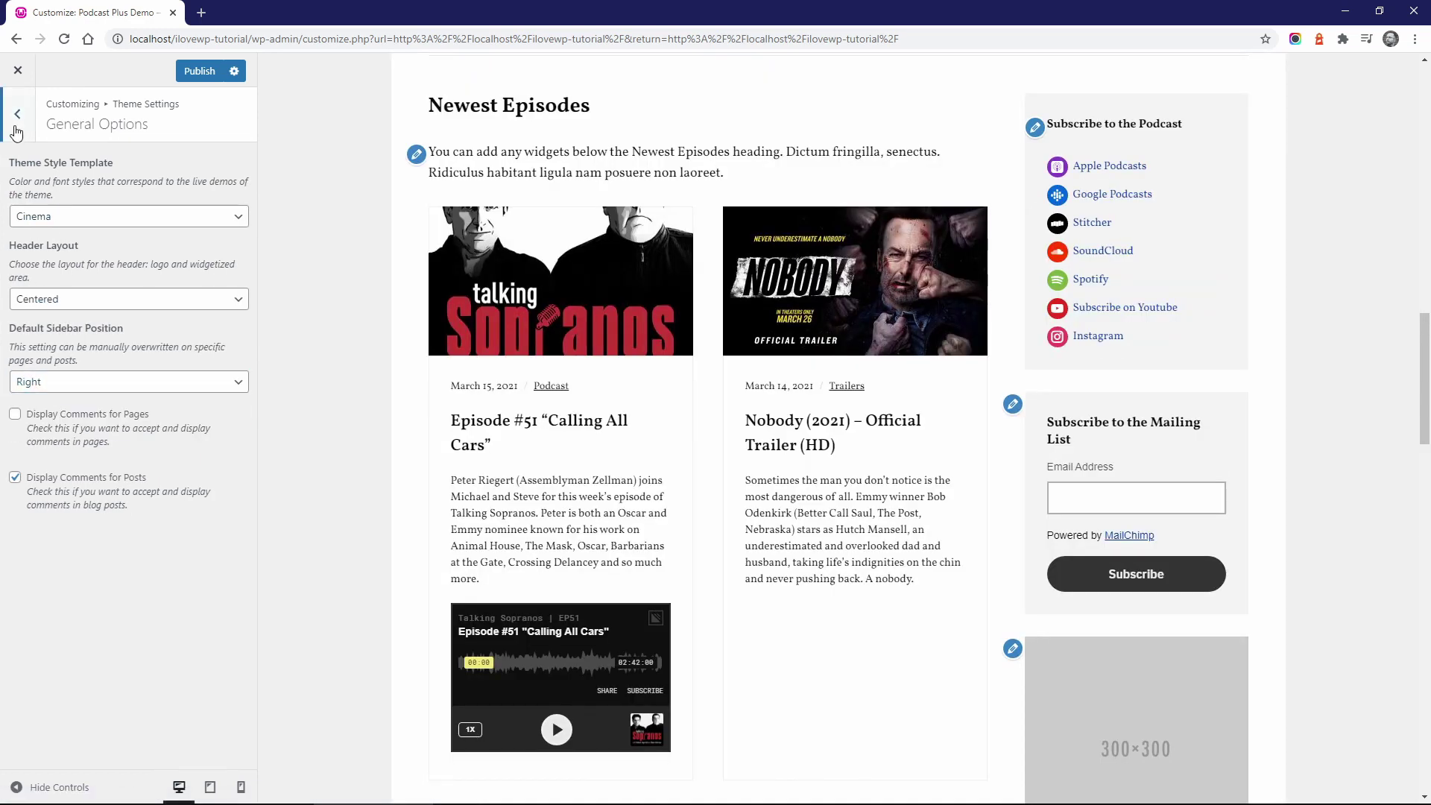
In Post Archives, hide the category and the excerpt on archive posts.
left_click(17, 119)
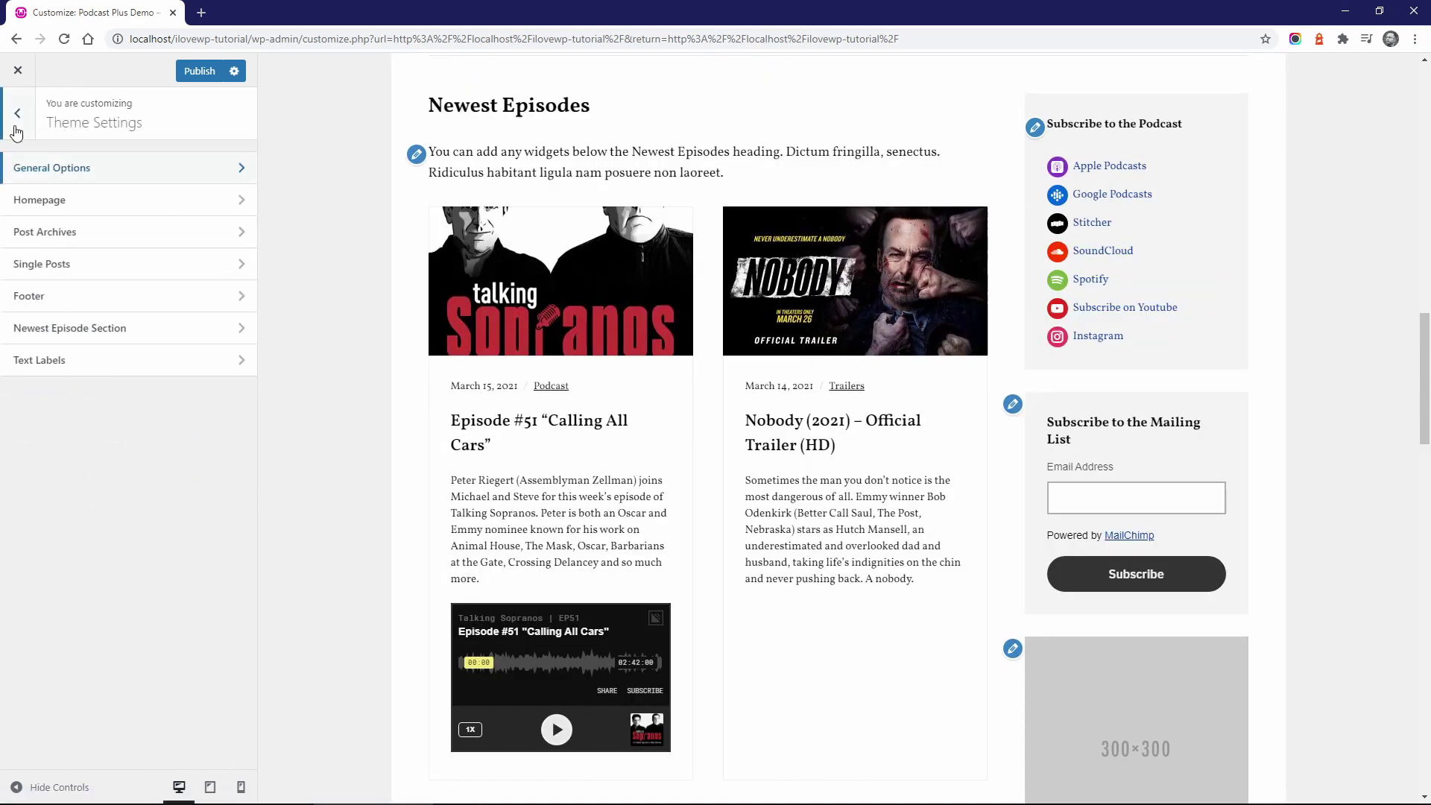
left_click(39, 236)
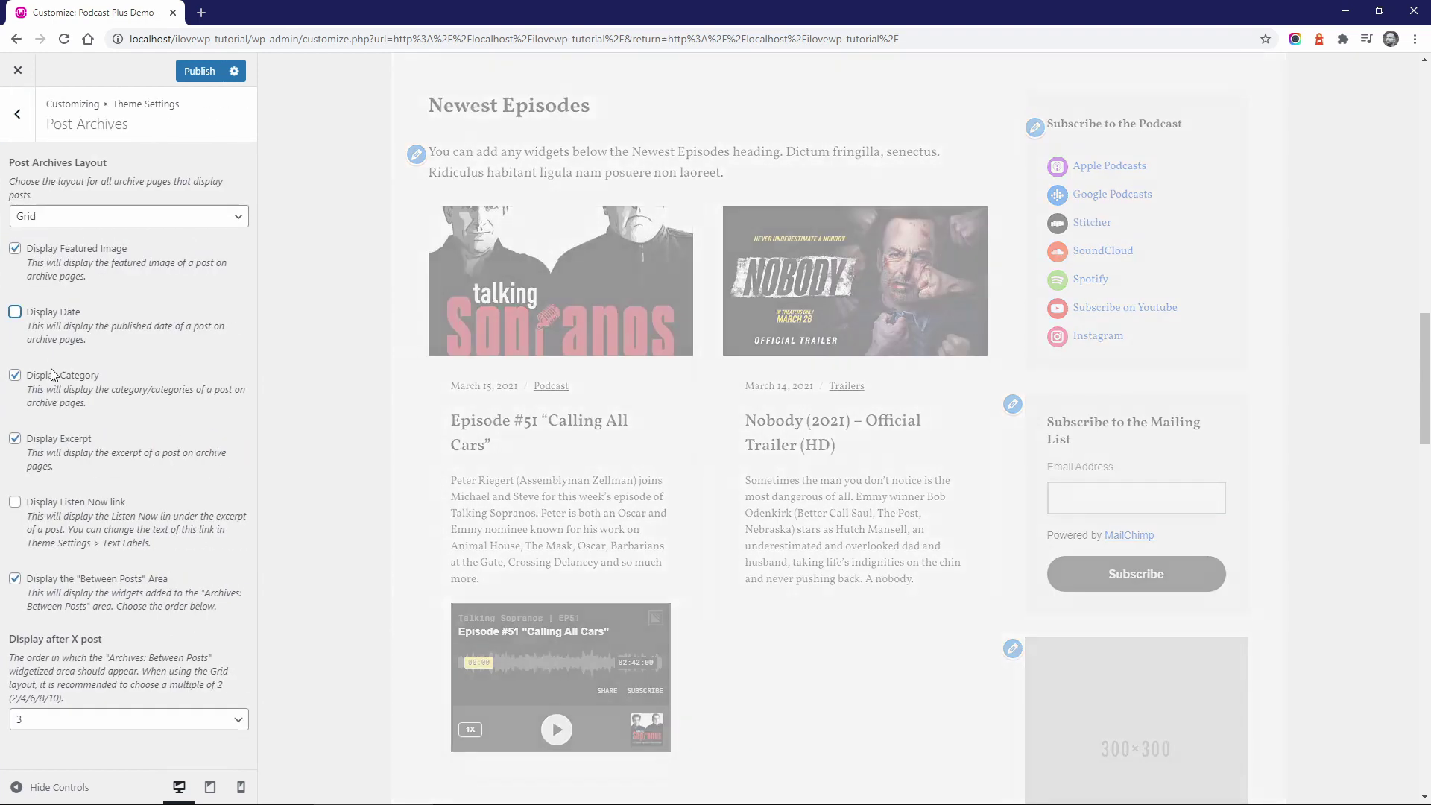
left_click(51, 373)
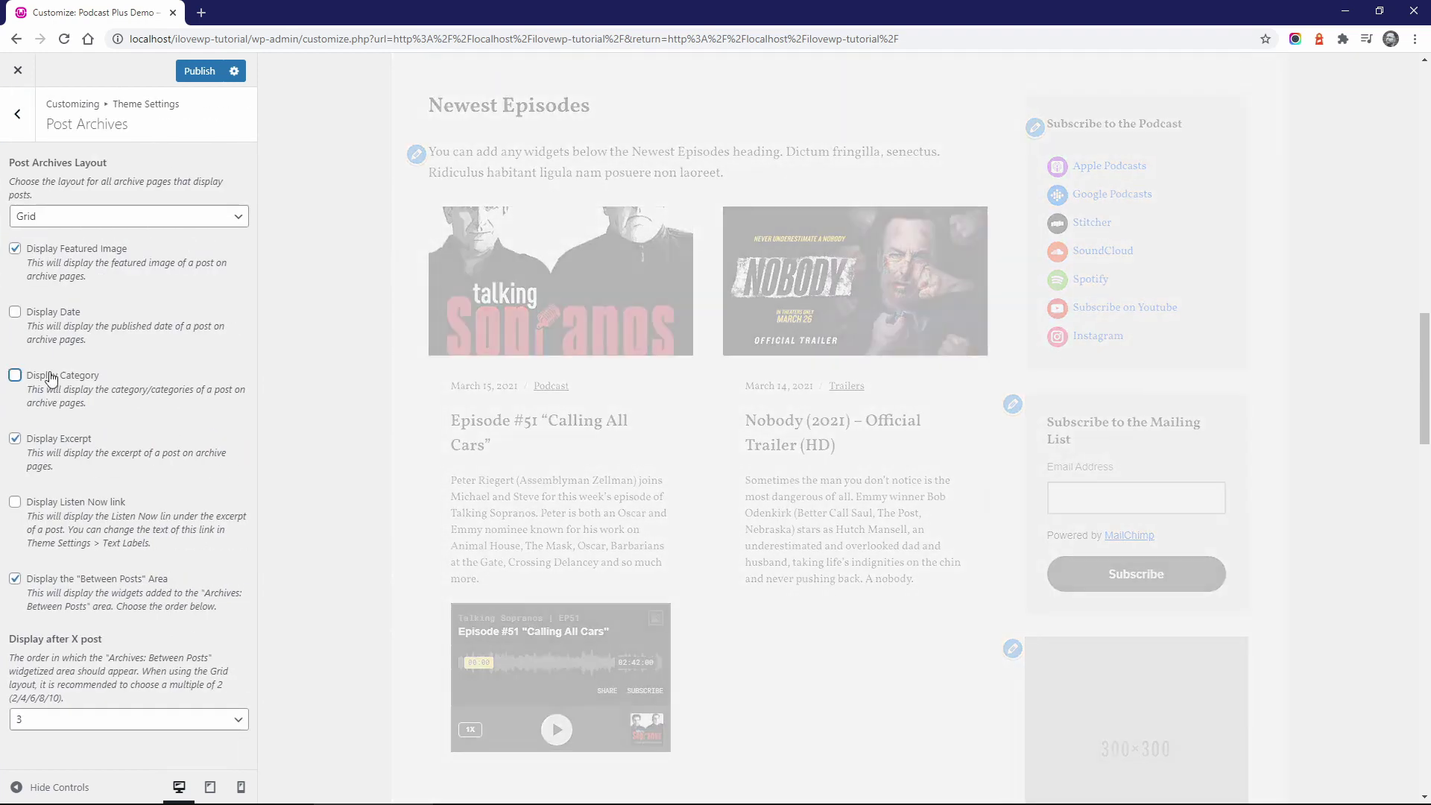
left_click(61, 443)
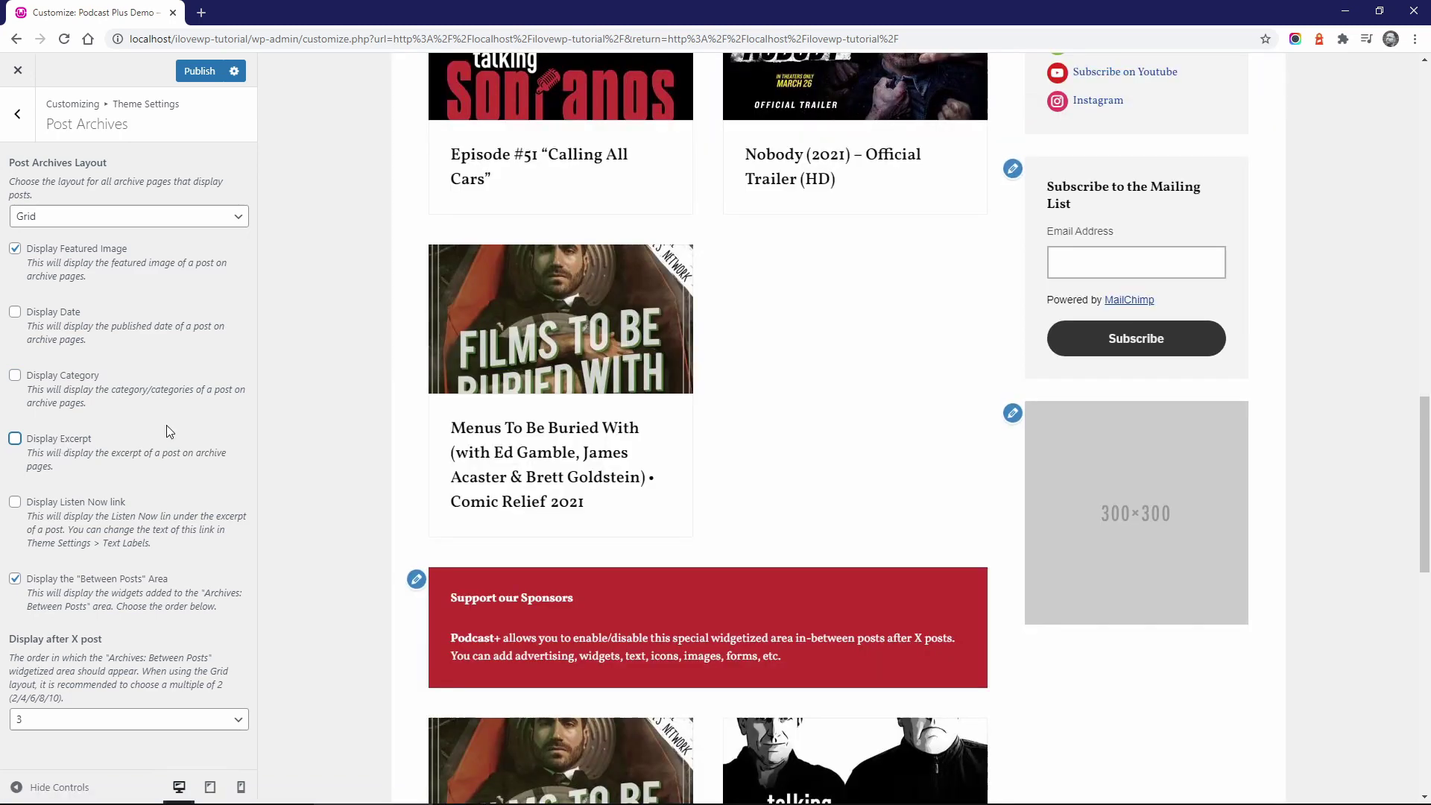
scroll(313, 407, "up", 8)
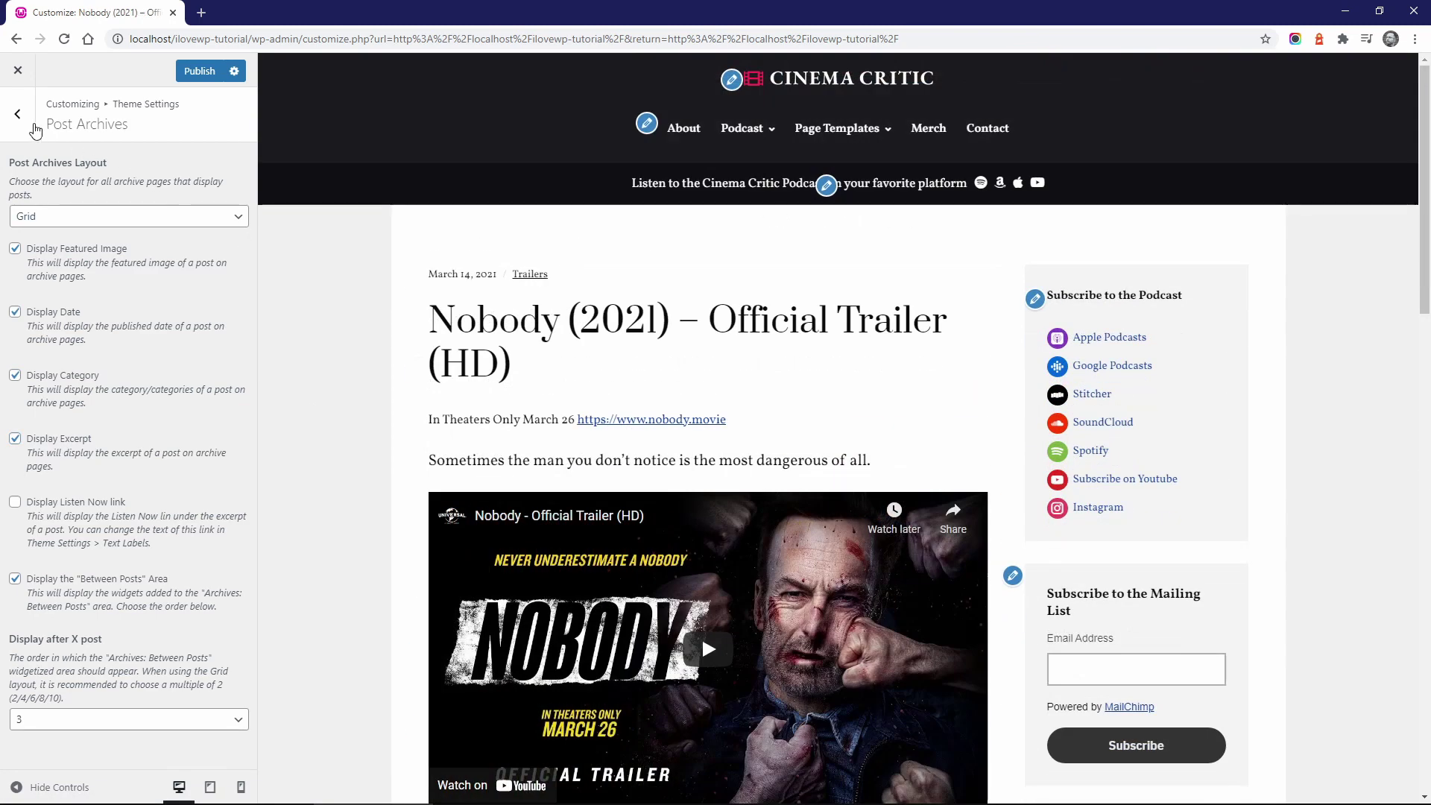
In Theme Settings > Single Posts, tick Display Featured Image.
left_click(31, 128)
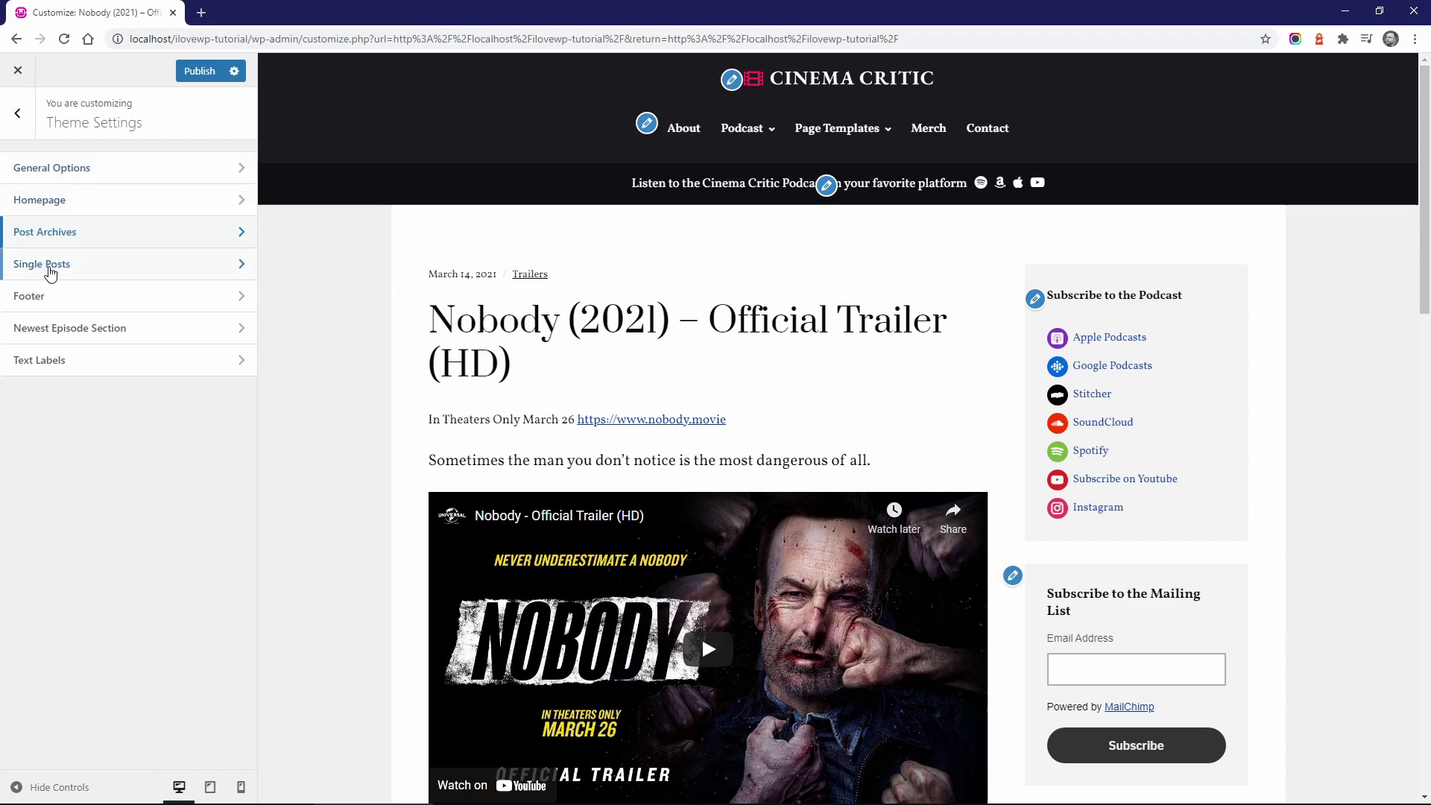
left_click(46, 266)
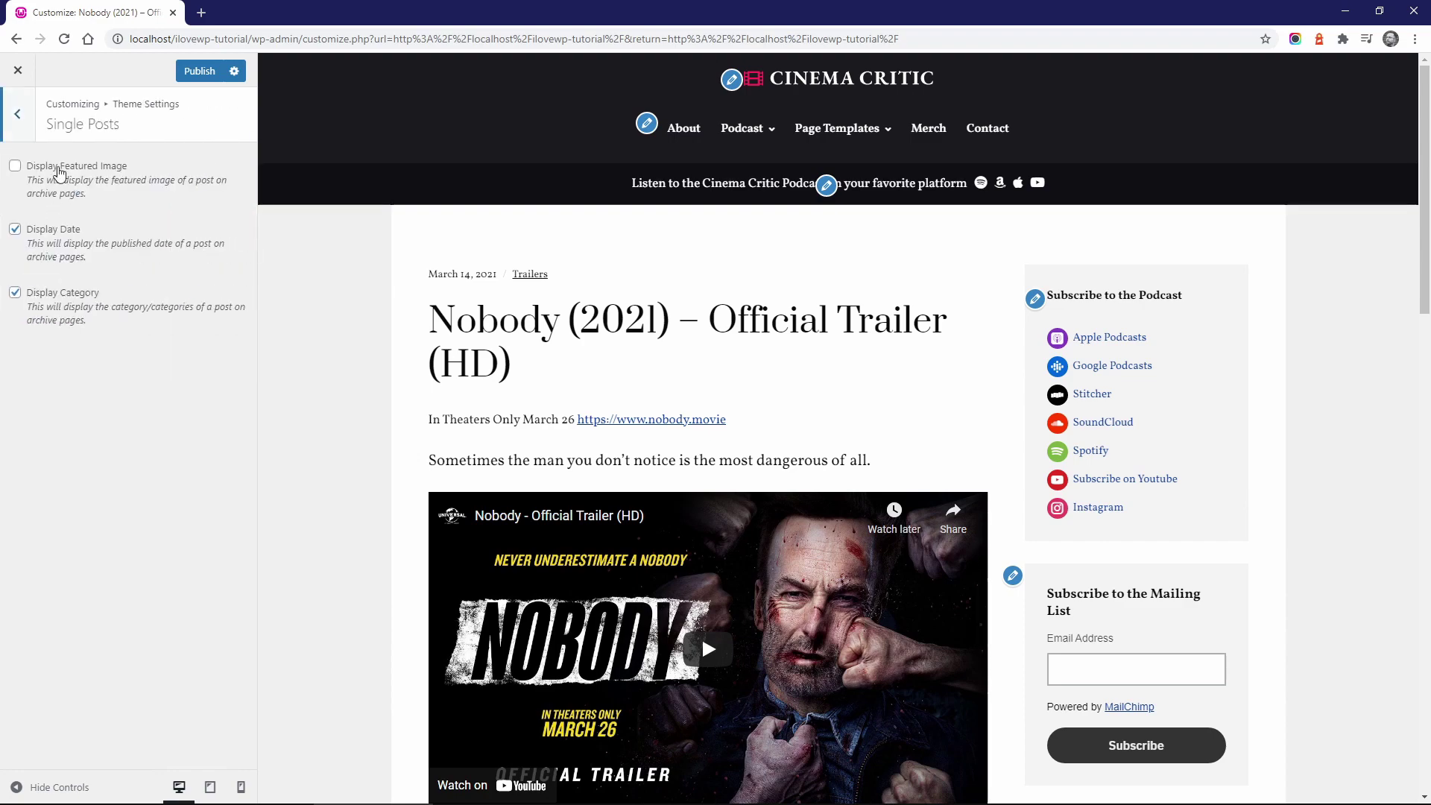
left_click(60, 173)
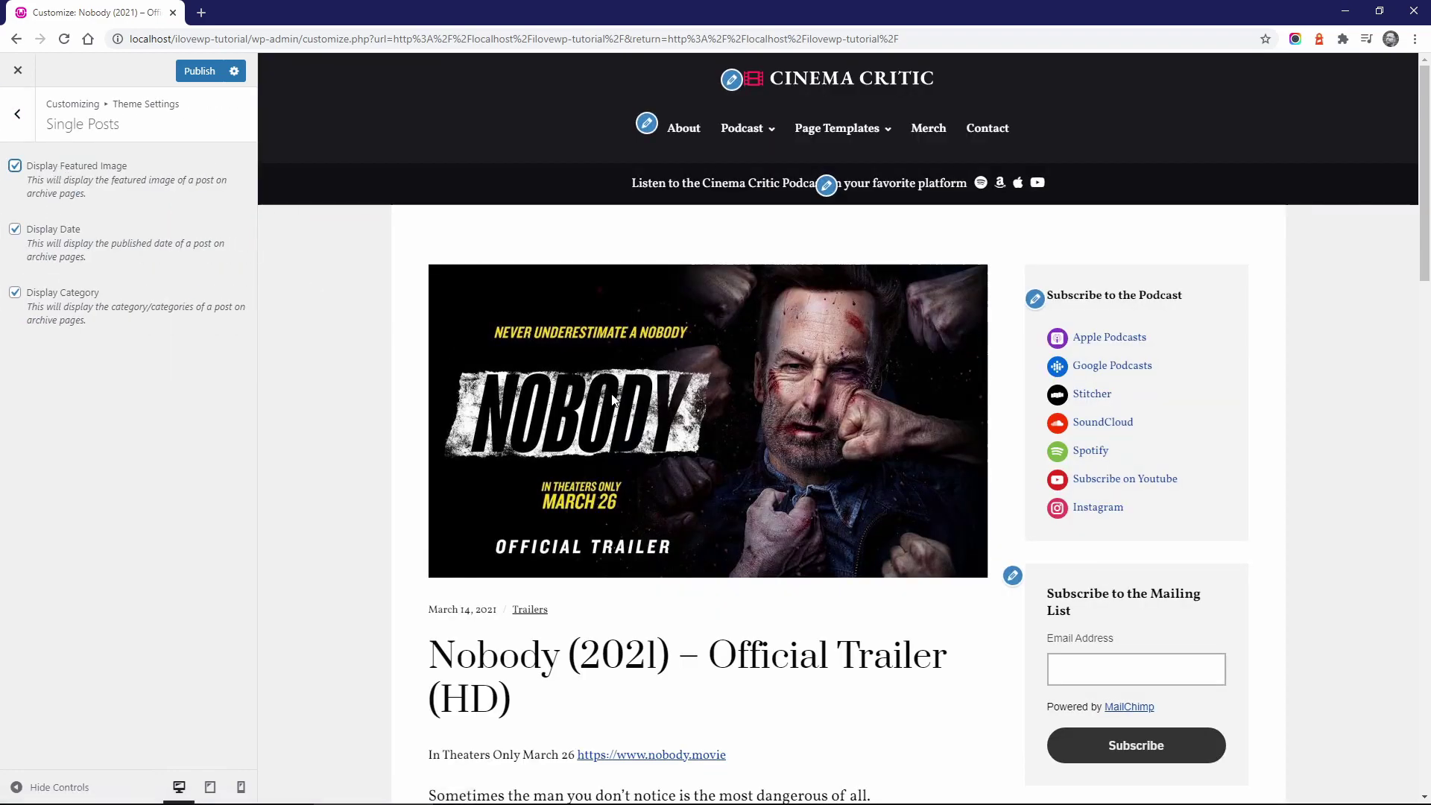
scroll(613, 400, "down", 7)
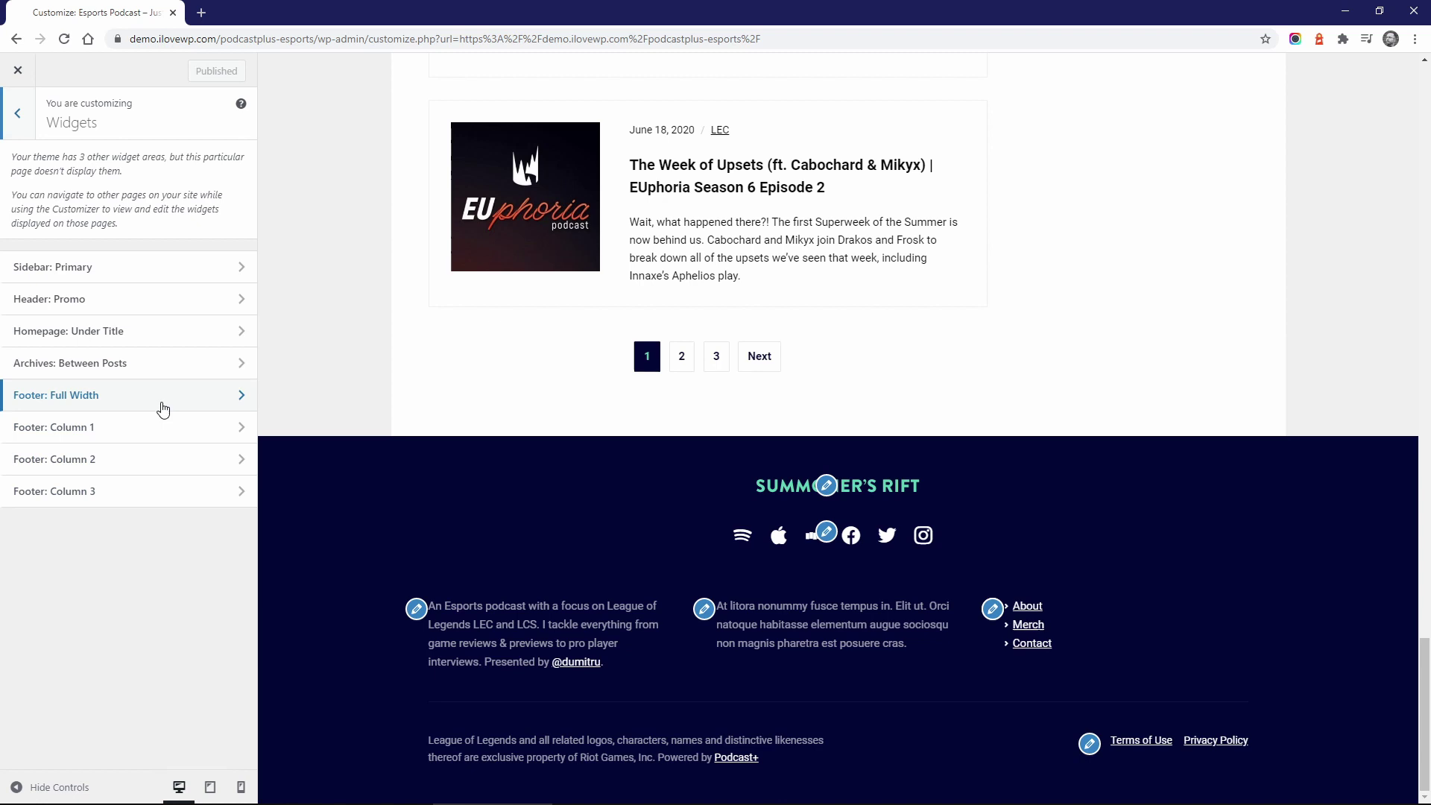
In the Footer: Full Width widget area, move Social Icons above the Image widget.
left_click(164, 409)
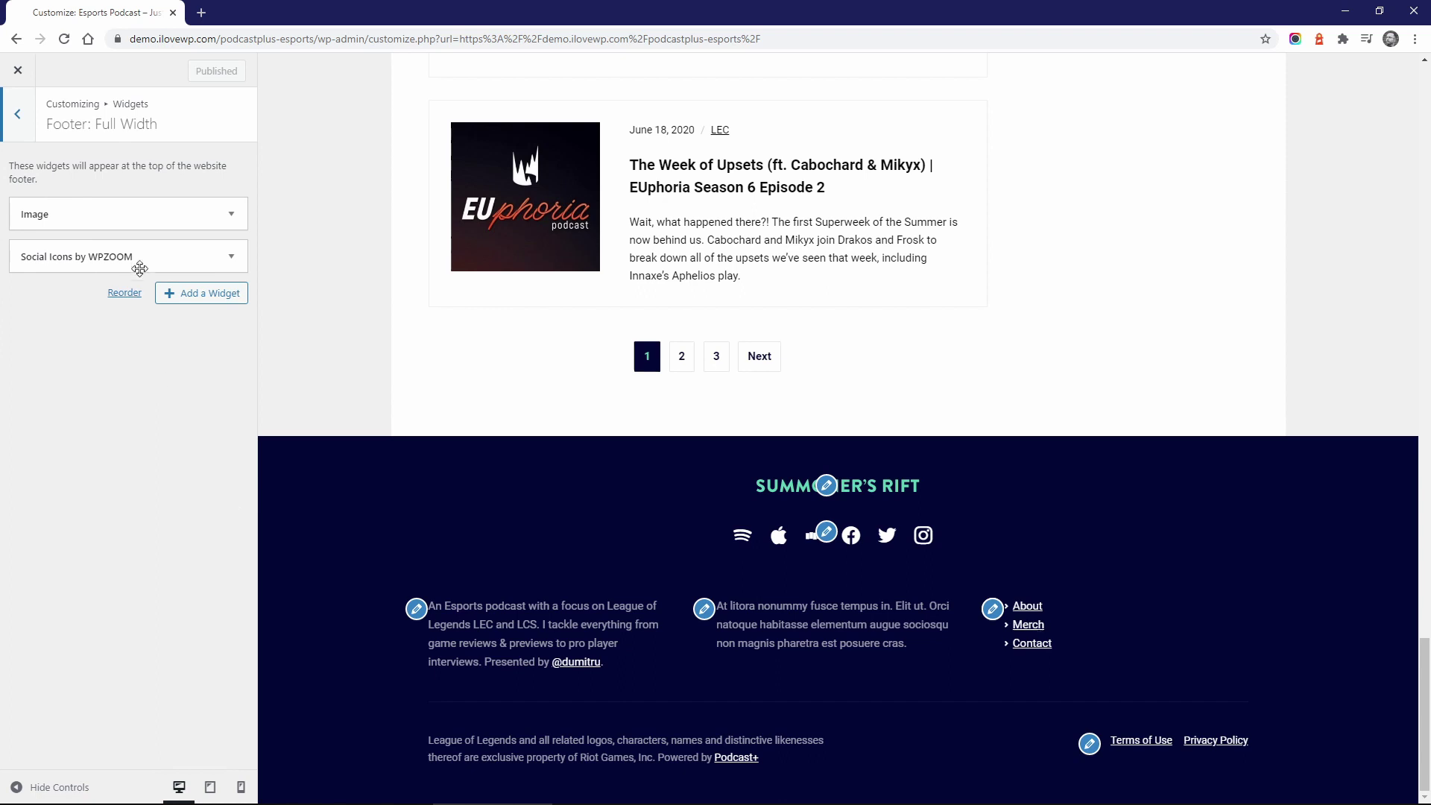
left_click_drag(140, 268, 140, 214)
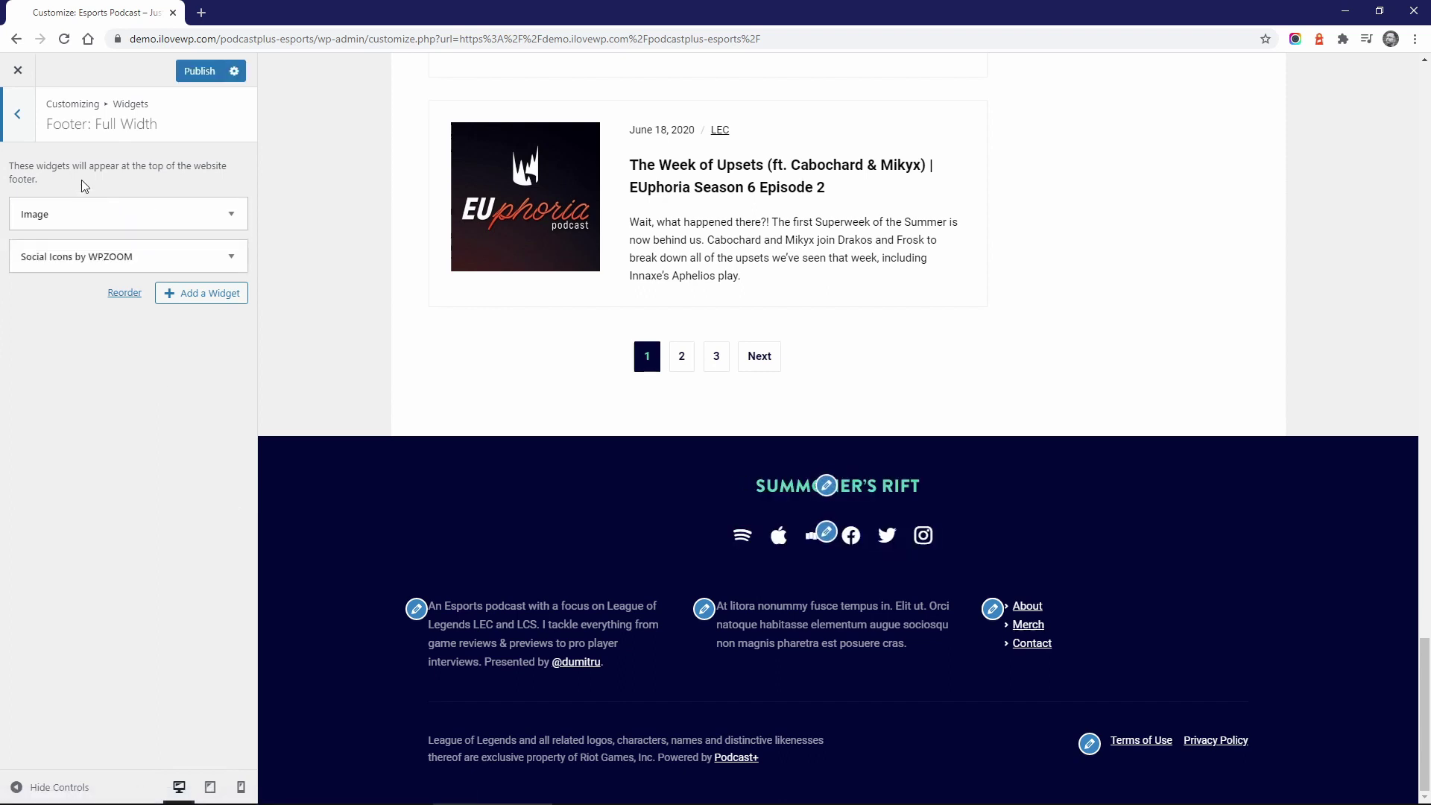
left_click(20, 120)
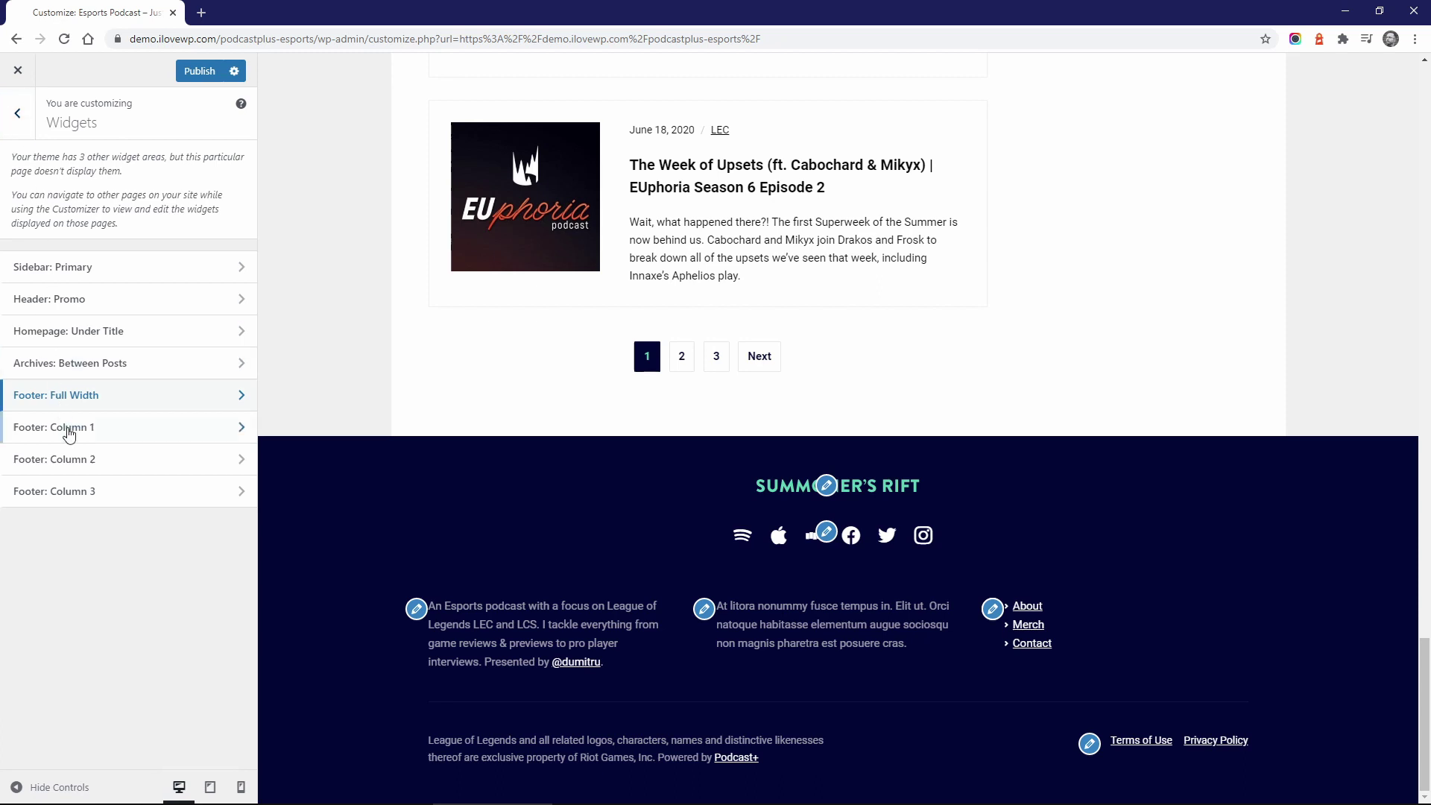
In Theme Settings > Footer, try 2 Columns, 1 Column and hidden, then restore 3 Columns.
left_click(18, 116)
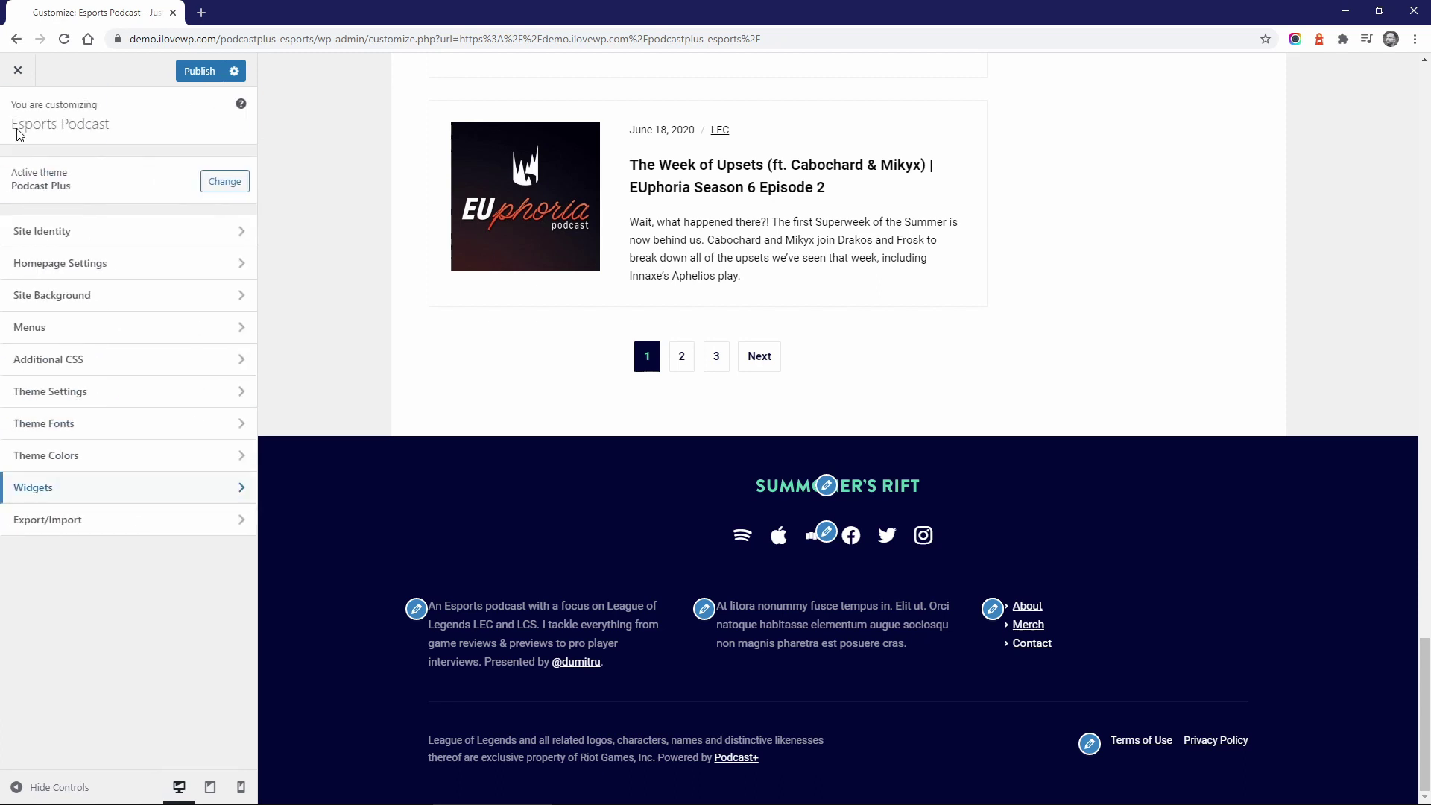
left_click(46, 393)
left_click(46, 302)
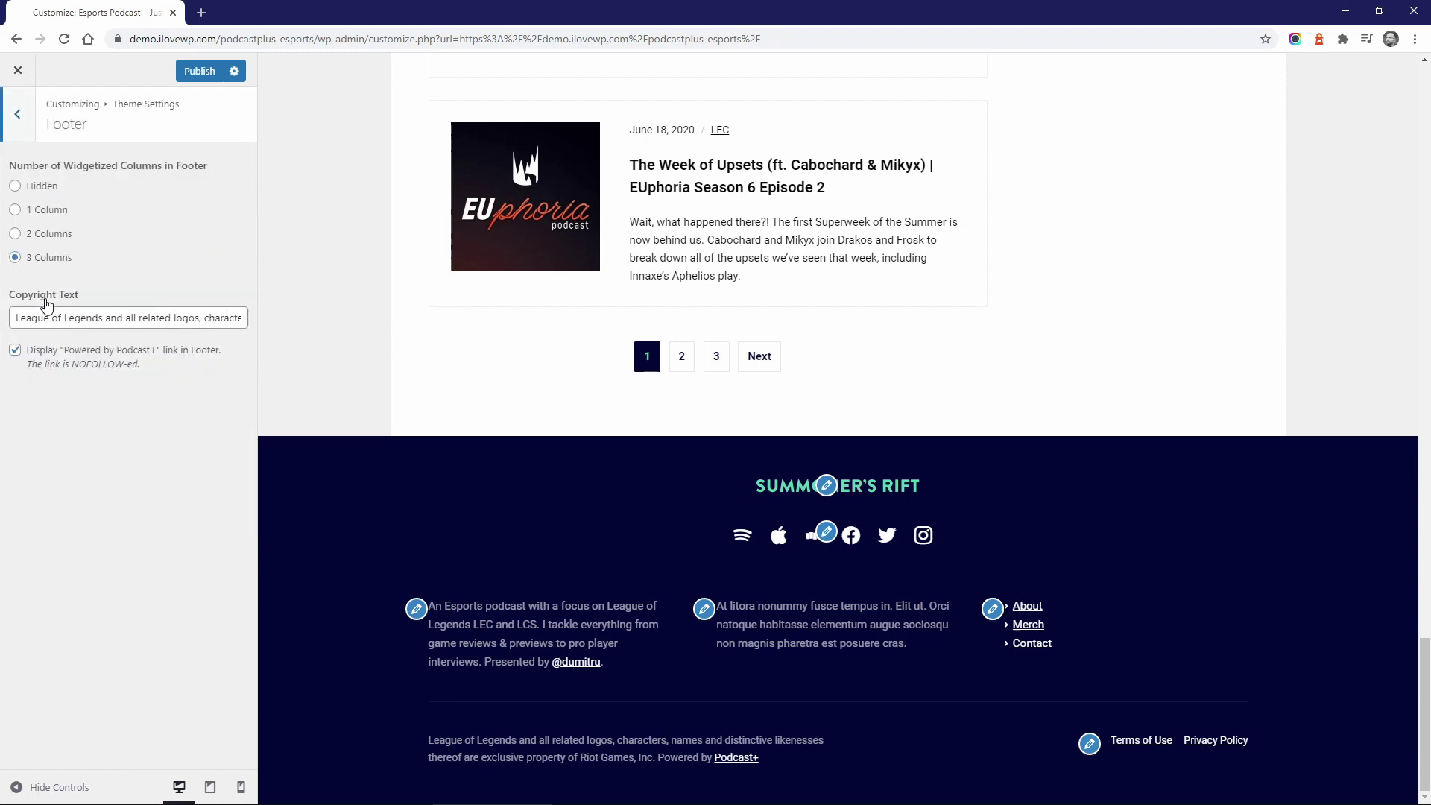
left_click(46, 234)
left_click(44, 210)
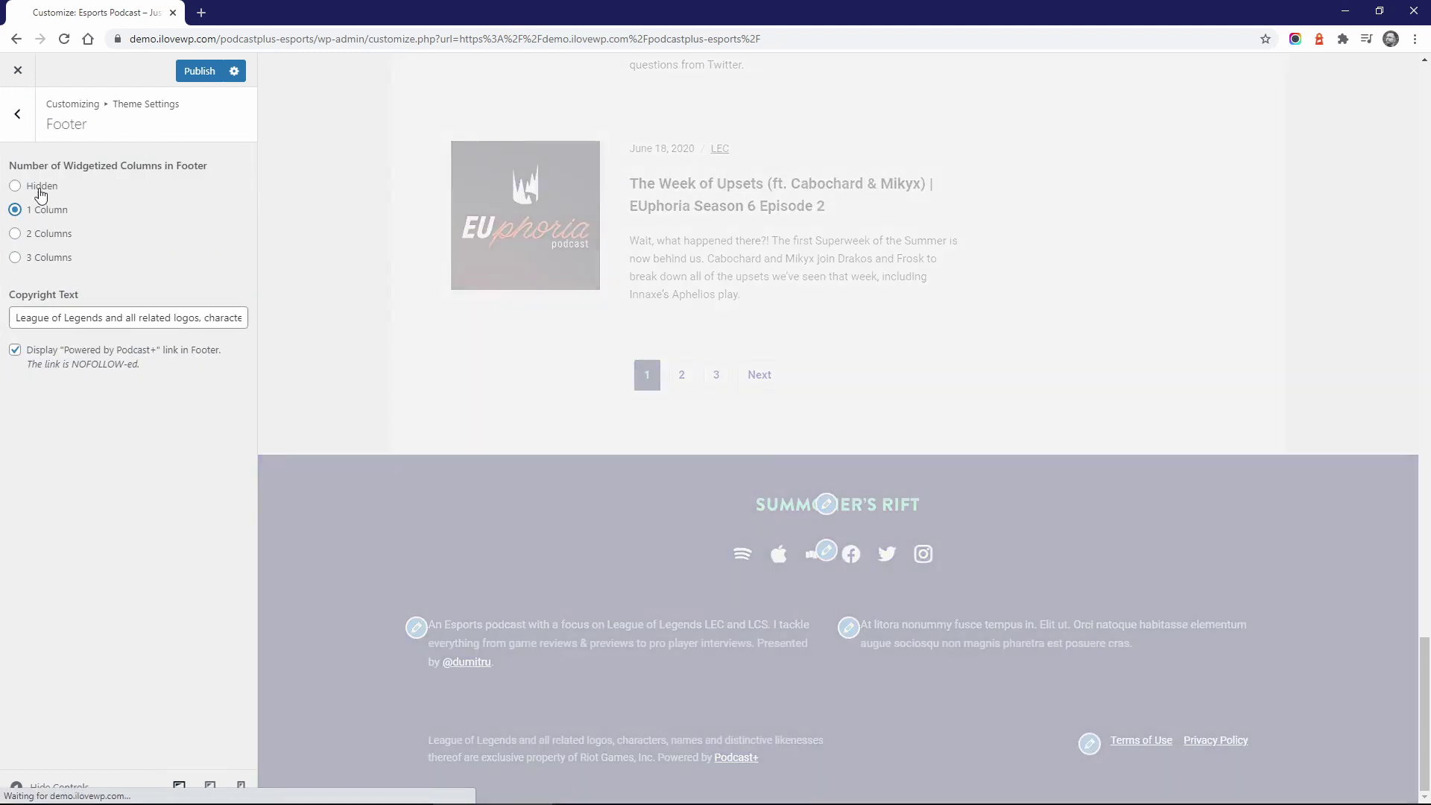
left_click(41, 186)
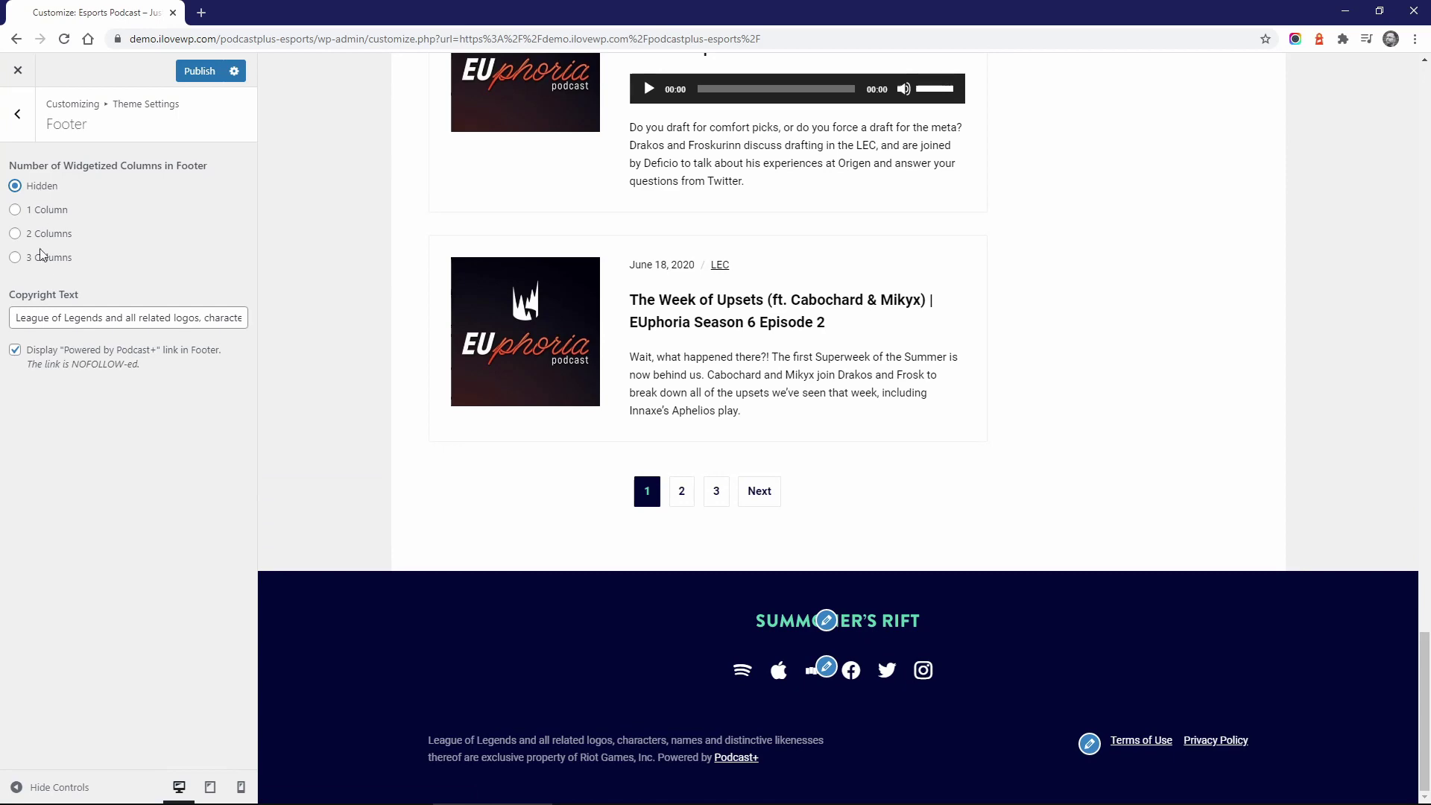
left_click(41, 258)
scroll(315, 306, "down", 2)
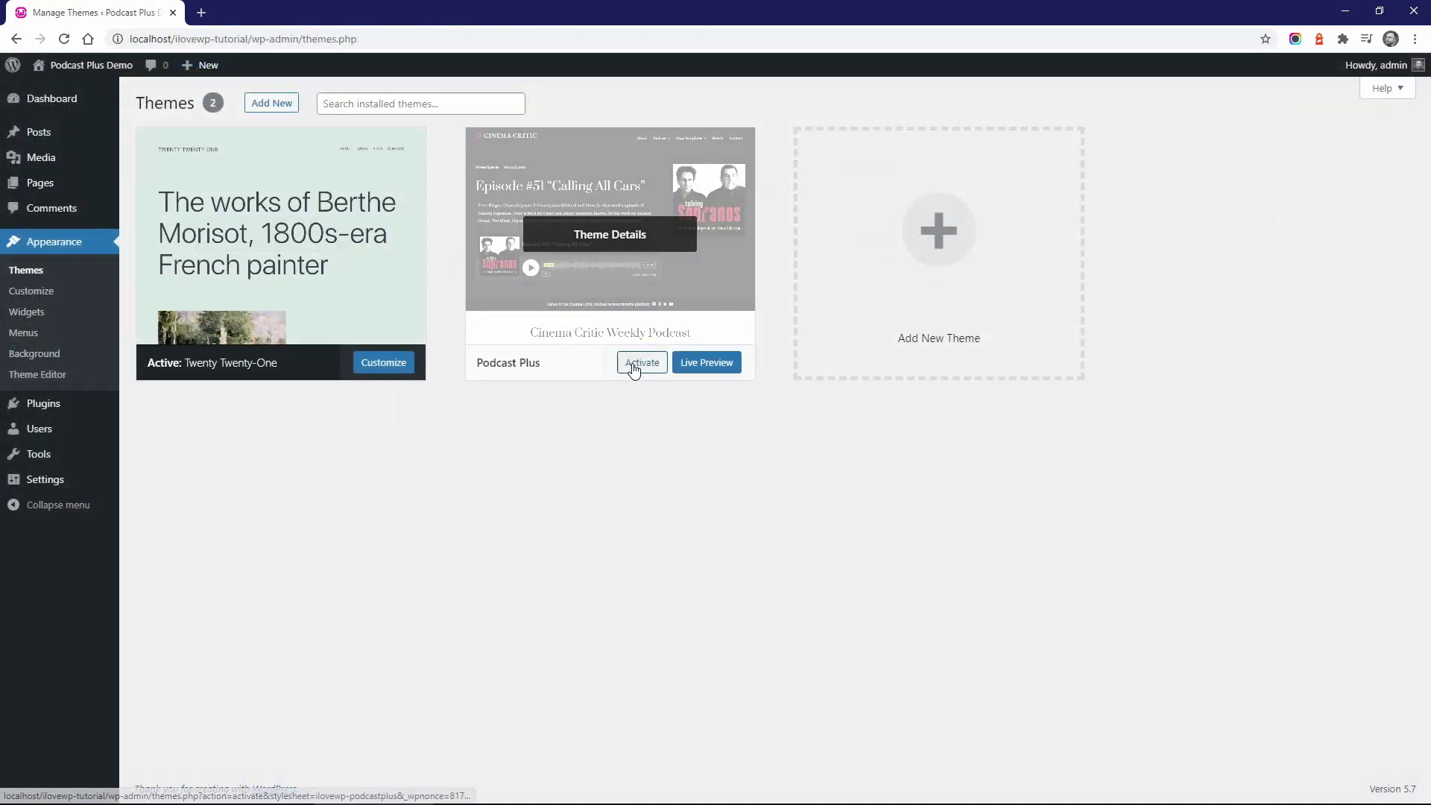
Activate Podcast Plus and bulk-install One Click Demo Import and WPZOOM Social Icons.
left_click(635, 366)
left_click(206, 180)
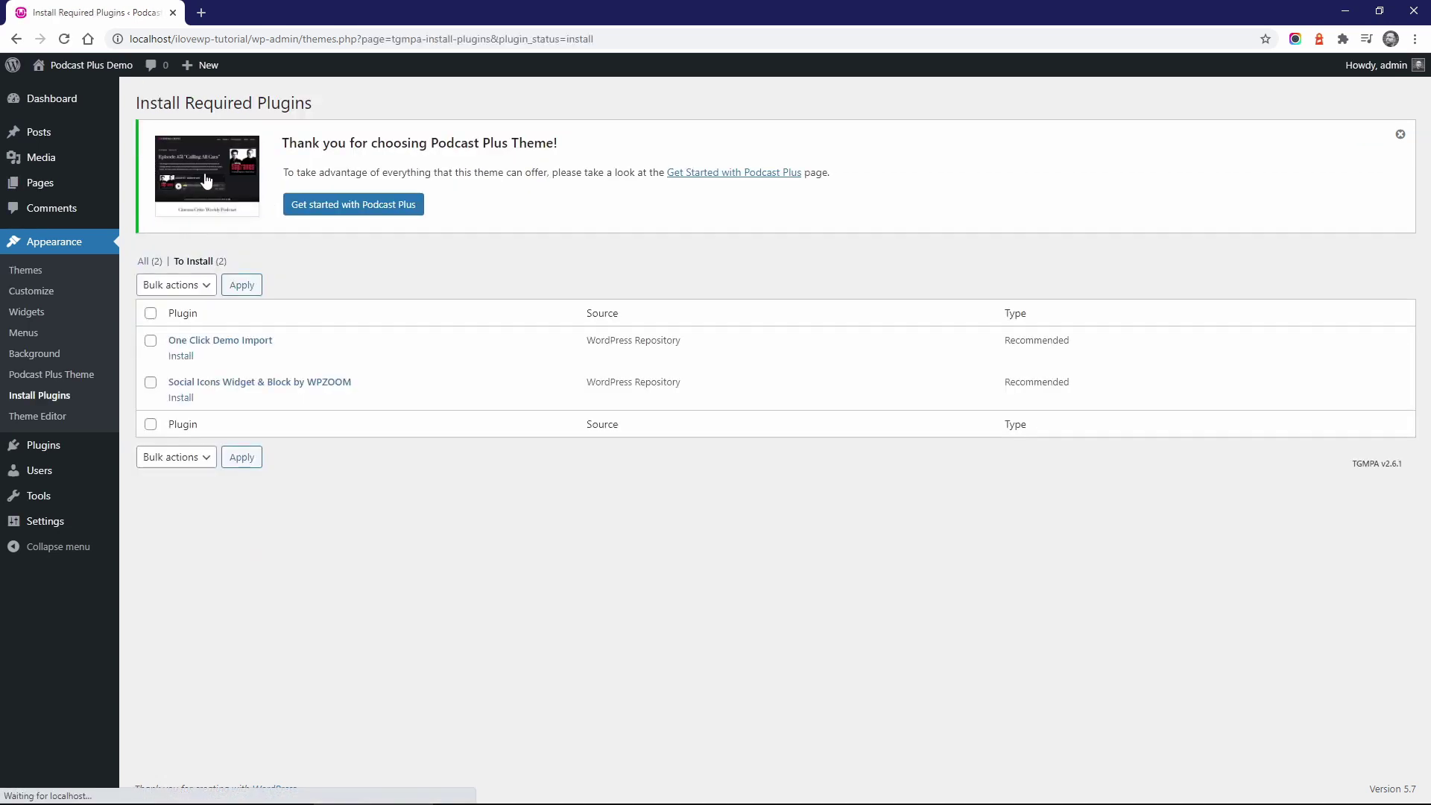
left_click(151, 313)
left_click(166, 286)
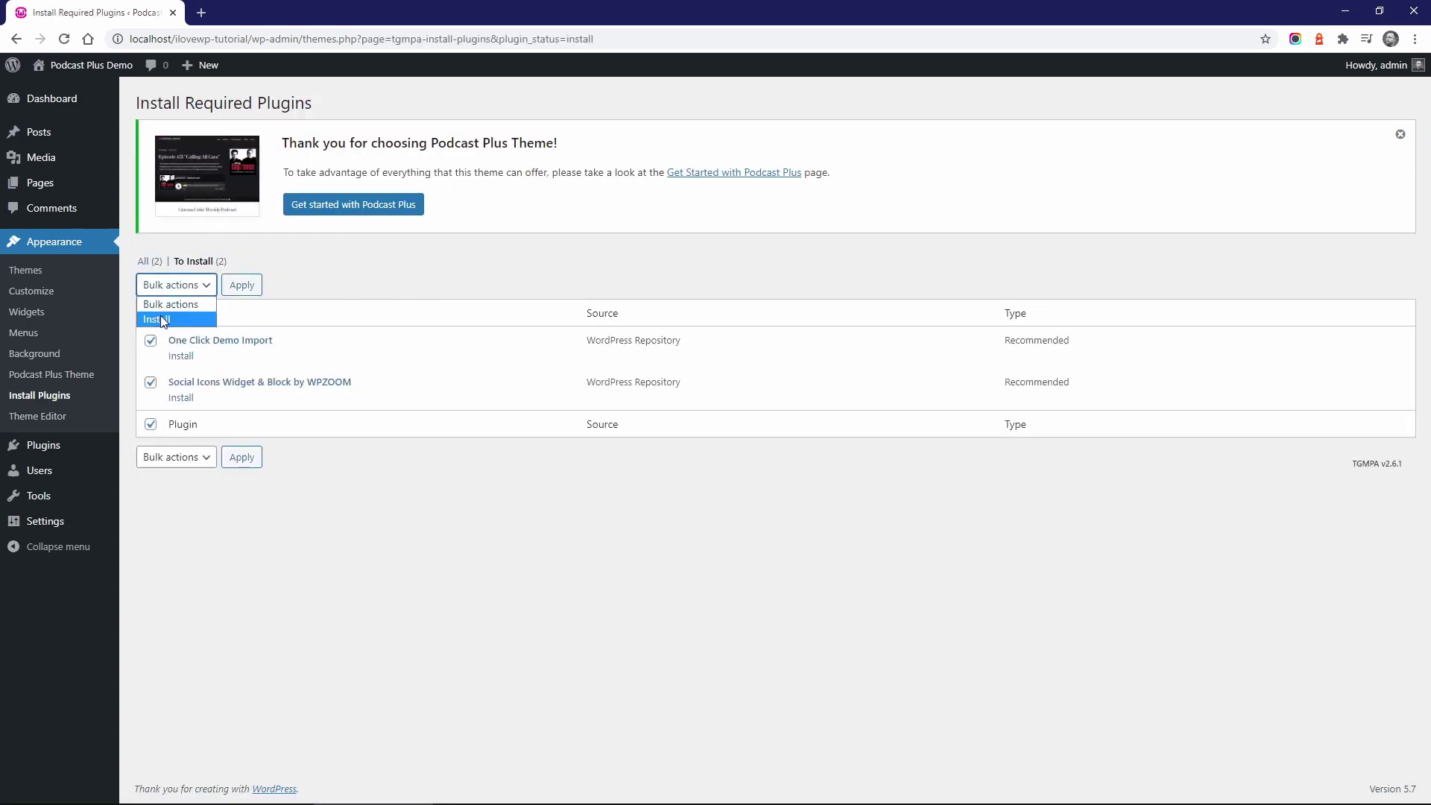
left_click(160, 319)
left_click(237, 284)
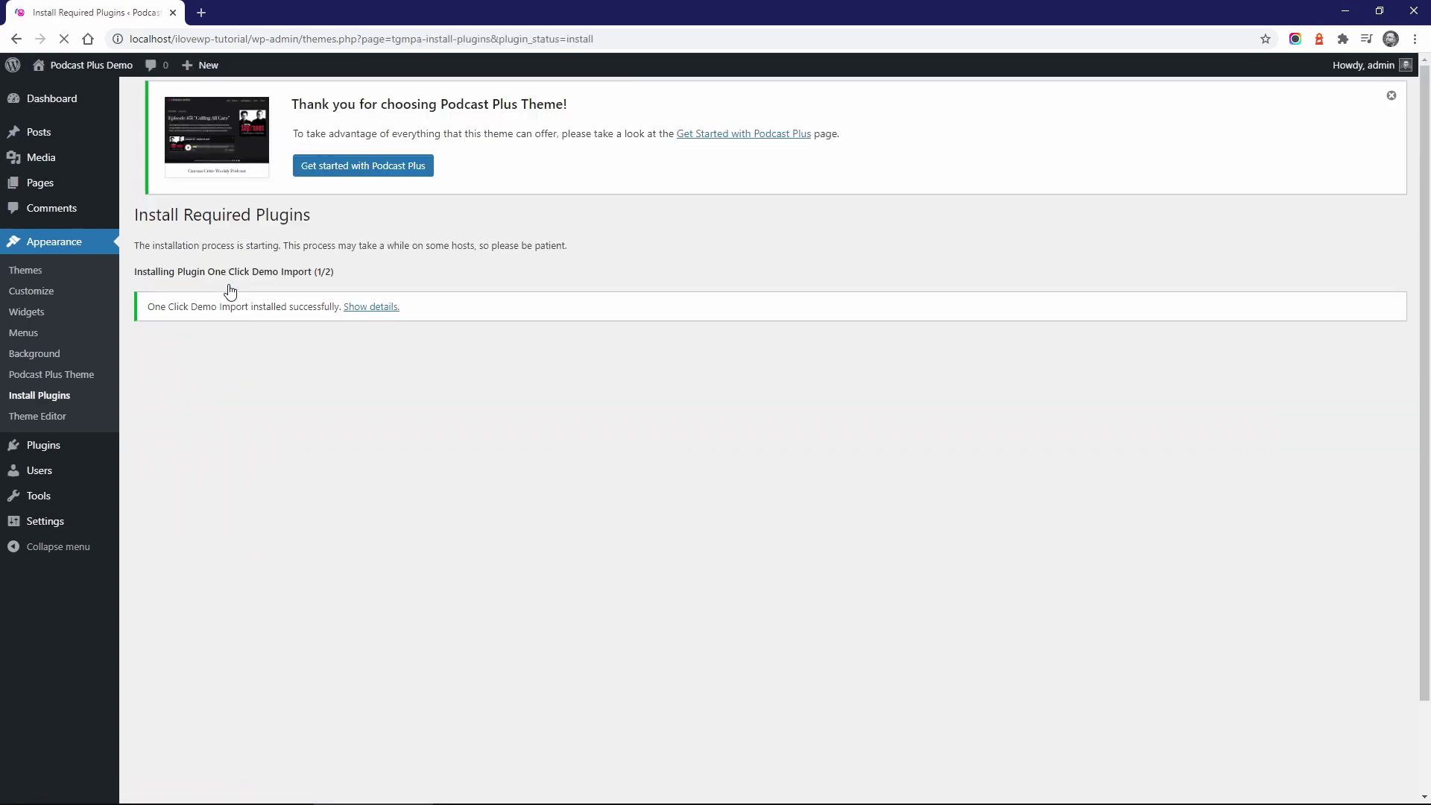
Bulk-activate both installed plugins and return to the Dashboard.
left_click(220, 433)
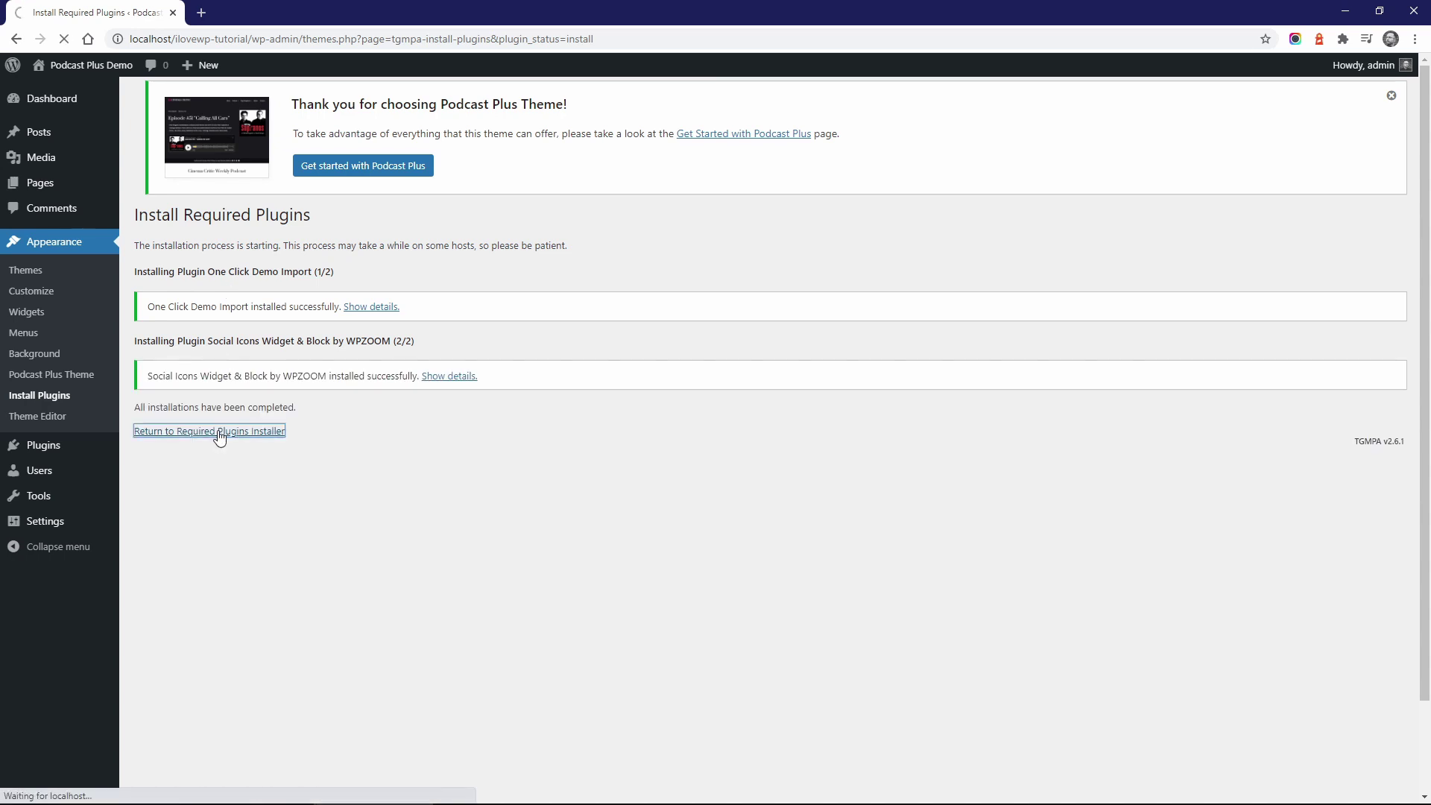
left_click(151, 313)
left_click(164, 291)
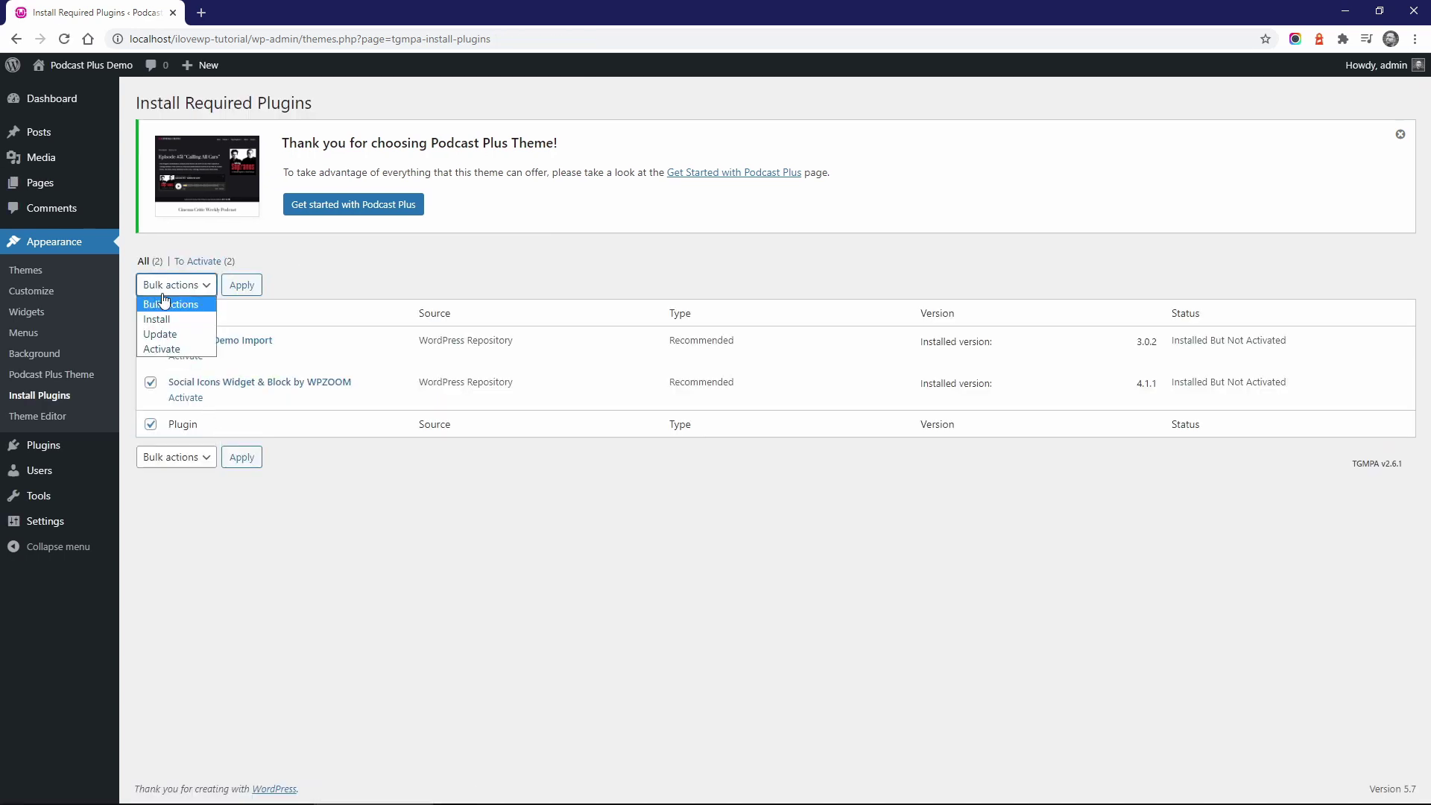
left_click(162, 349)
left_click(241, 285)
left_click(338, 353)
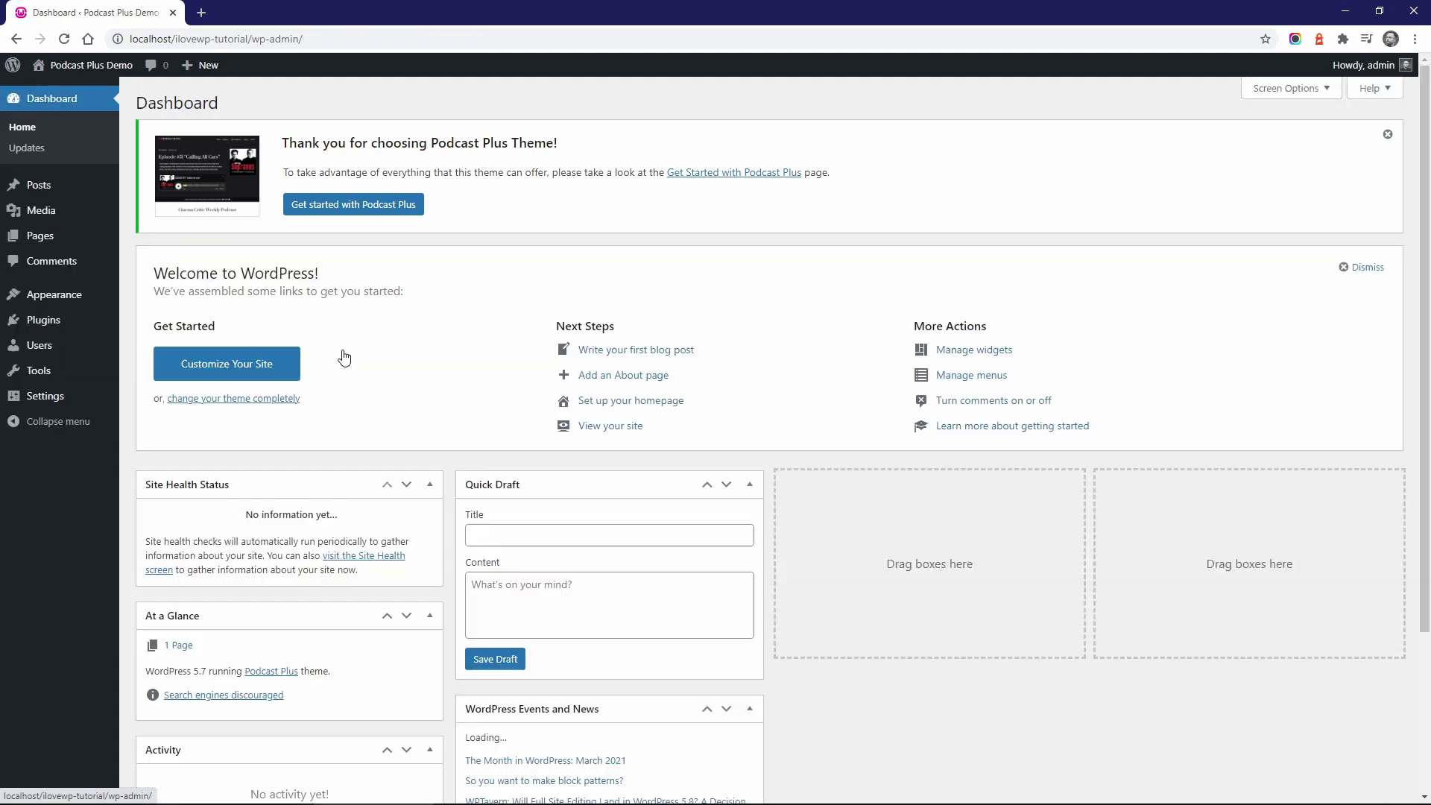
Import the Cinema demo from Appearance > Import Demo Content using Continue & Import.
mouse_move(82, 296)
left_click(189, 402)
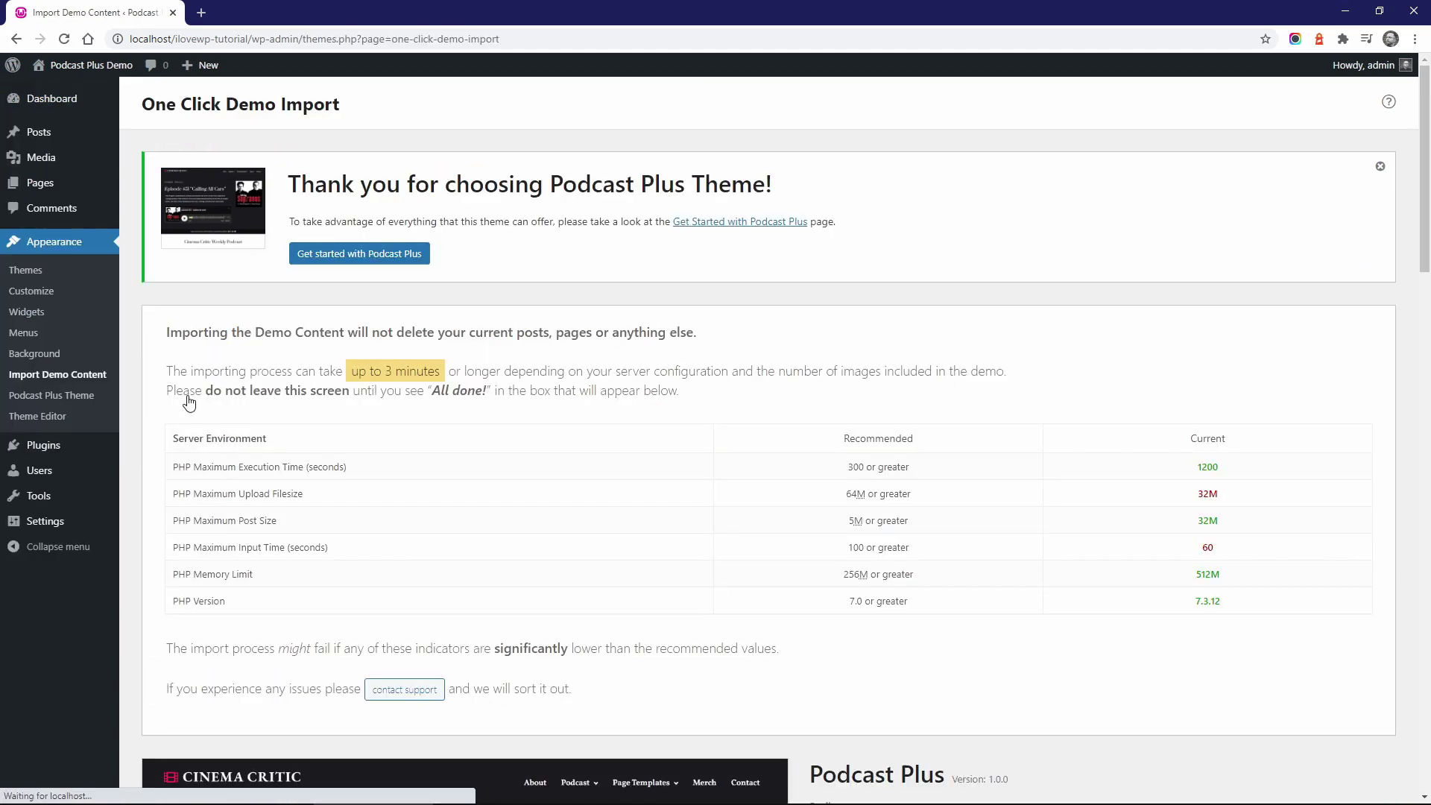
scroll(748, 327, "down", 10)
scroll(748, 328, "down", 4)
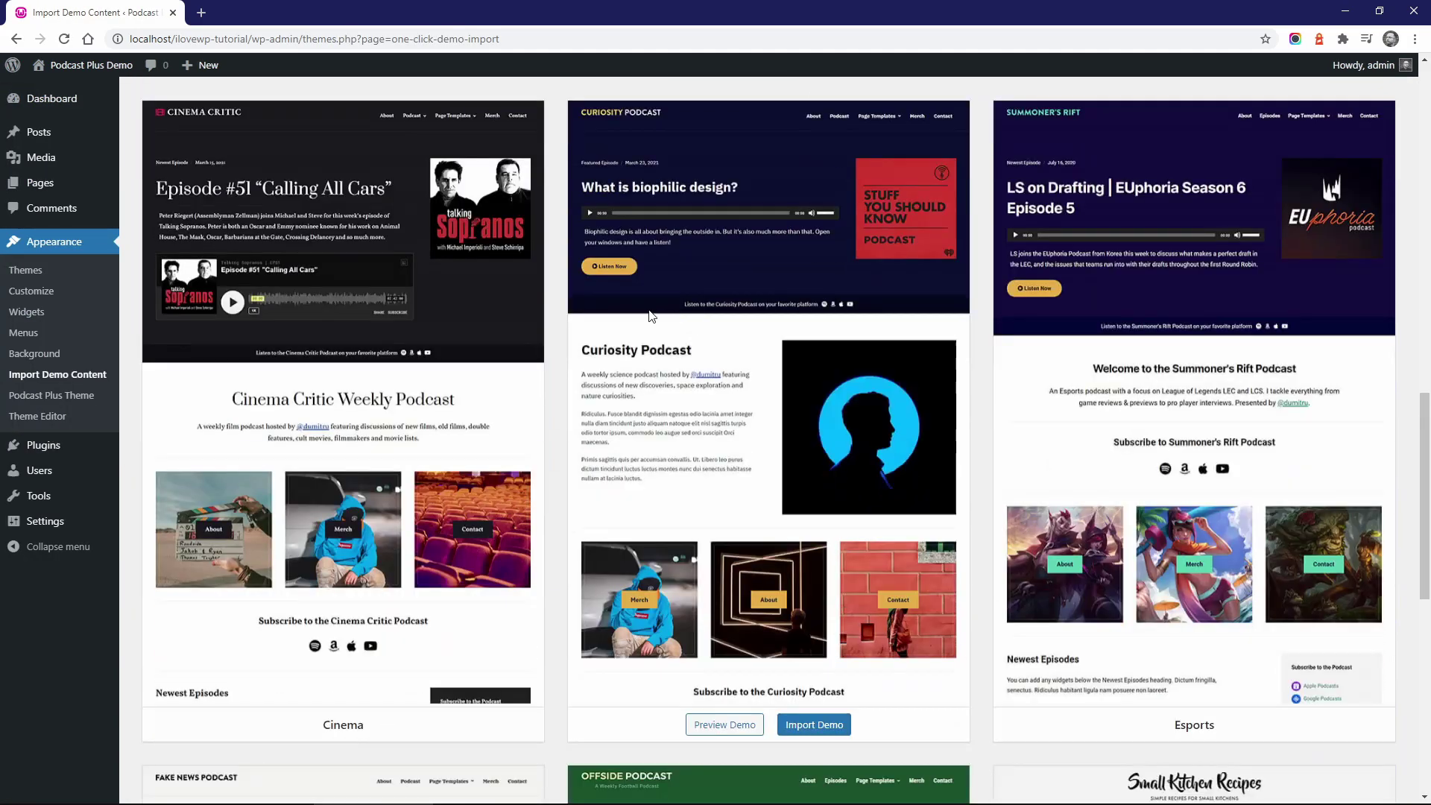
mouse_move(395, 472)
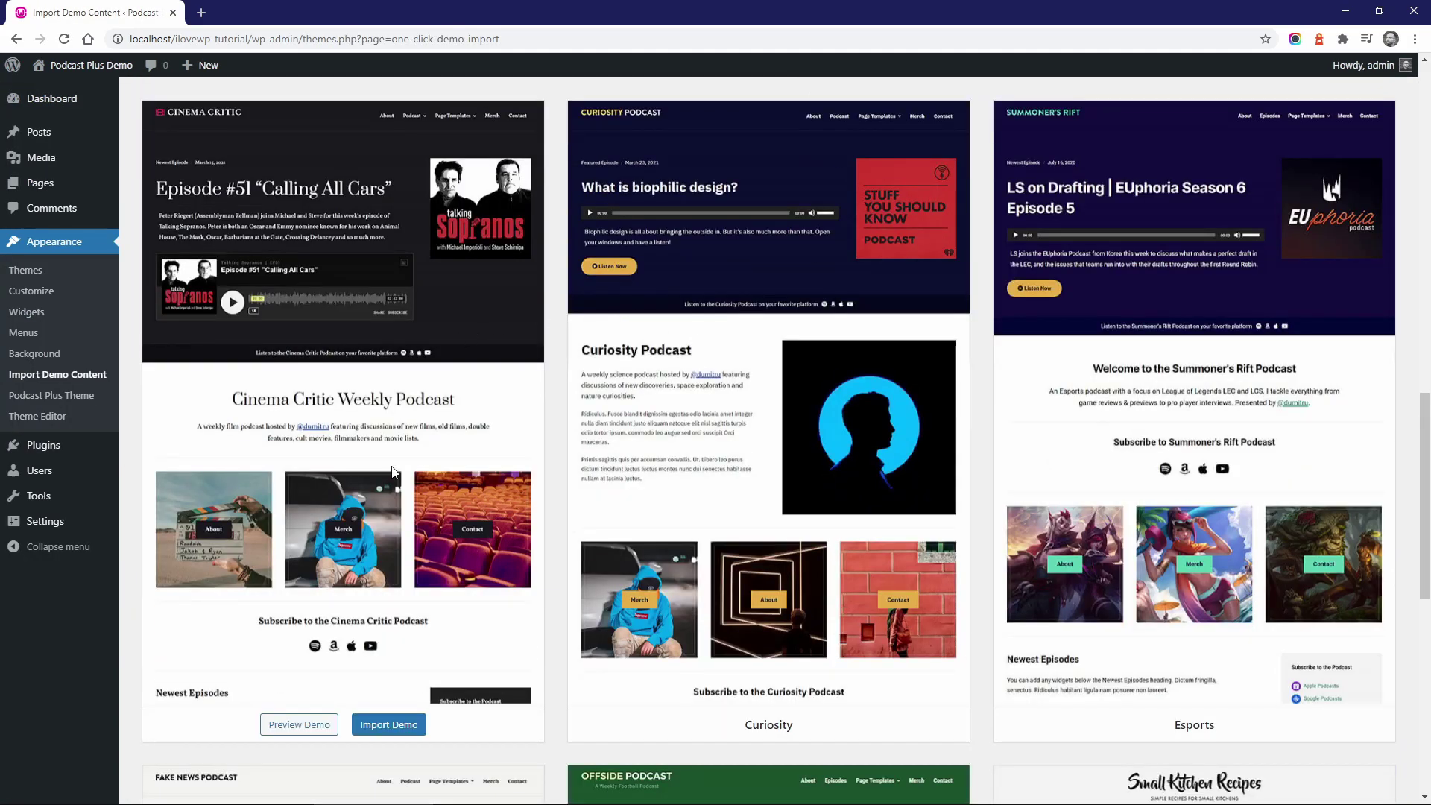
left_click(385, 727)
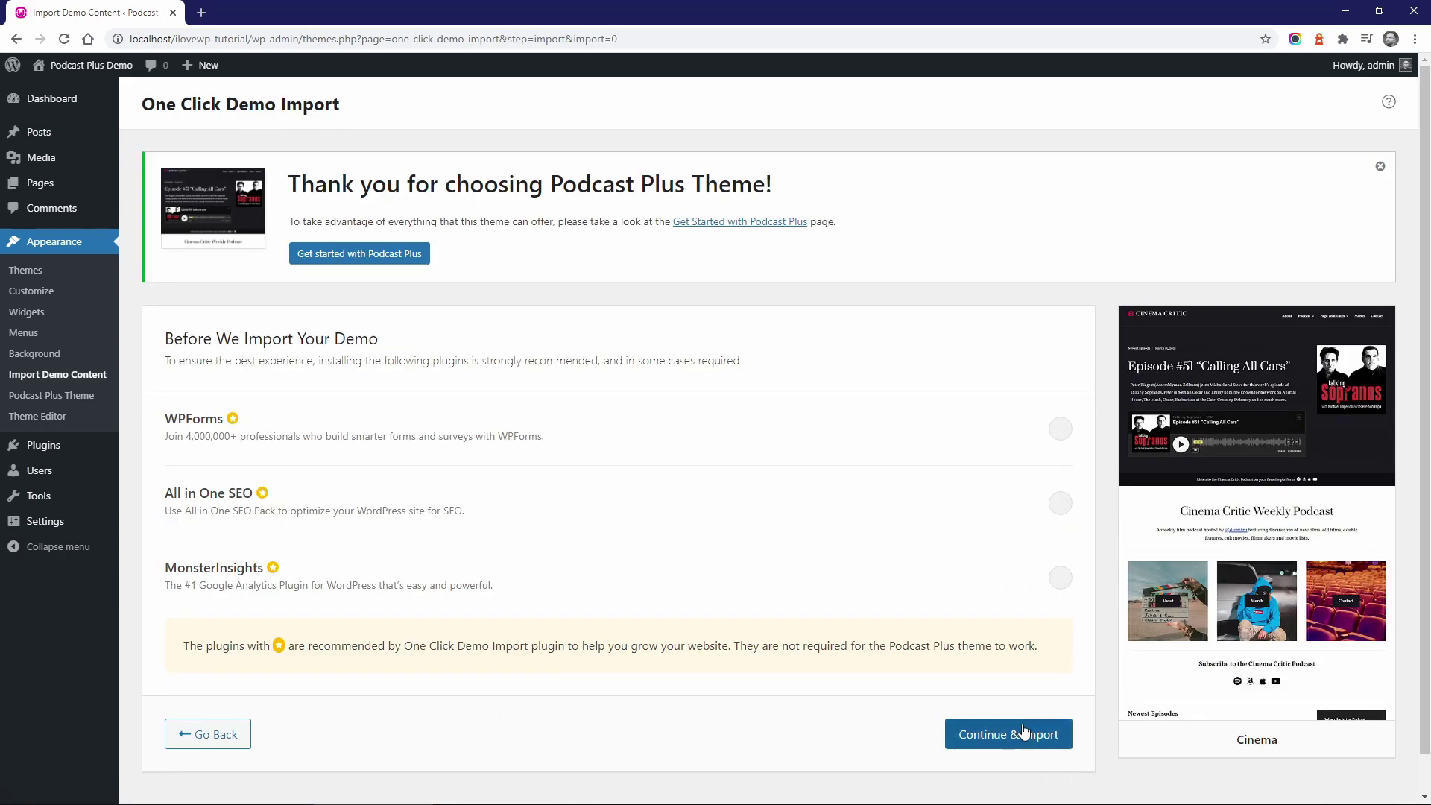
left_click(1017, 731)
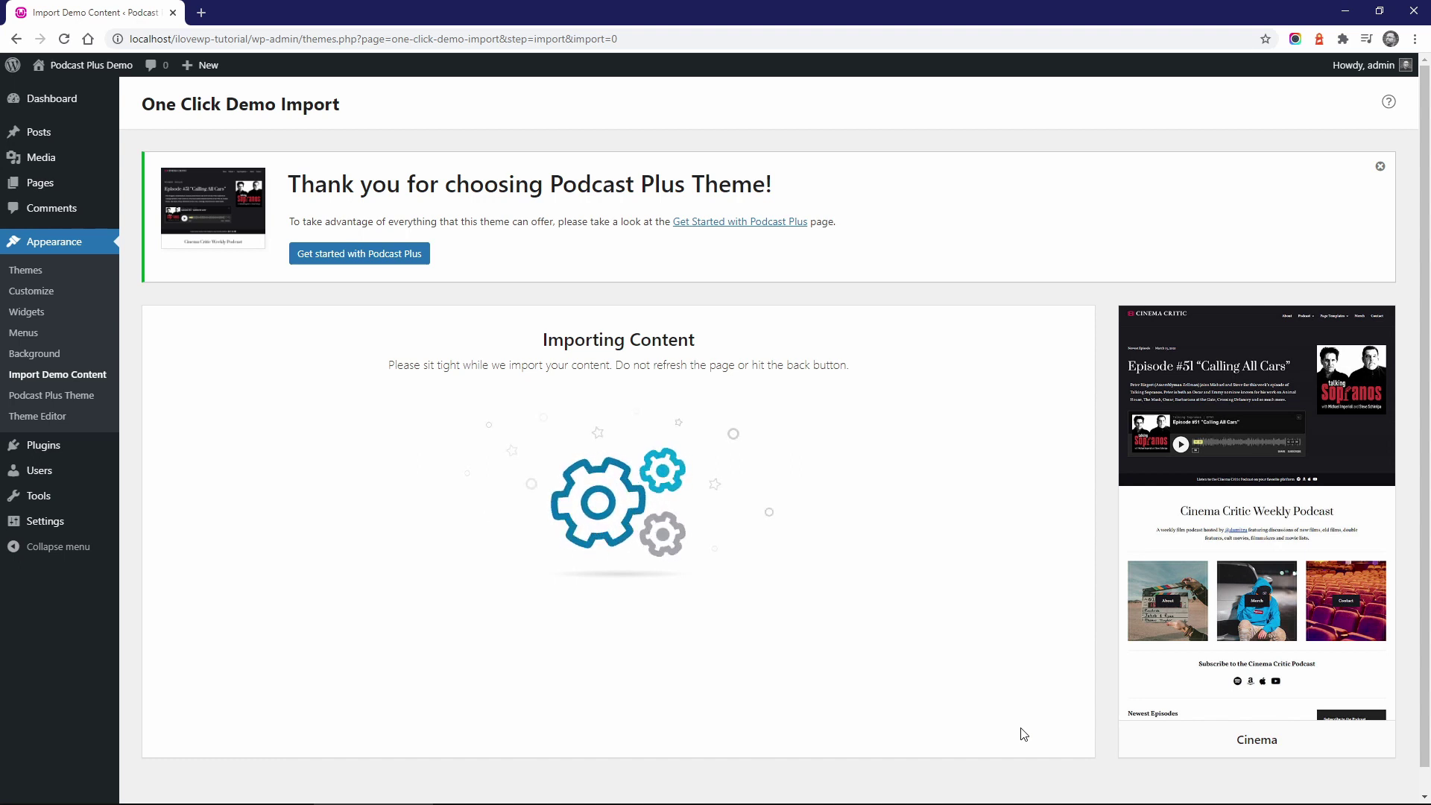
Visit the site and scroll through the imported Cinema Critic podcast homepage.
left_click(748, 630)
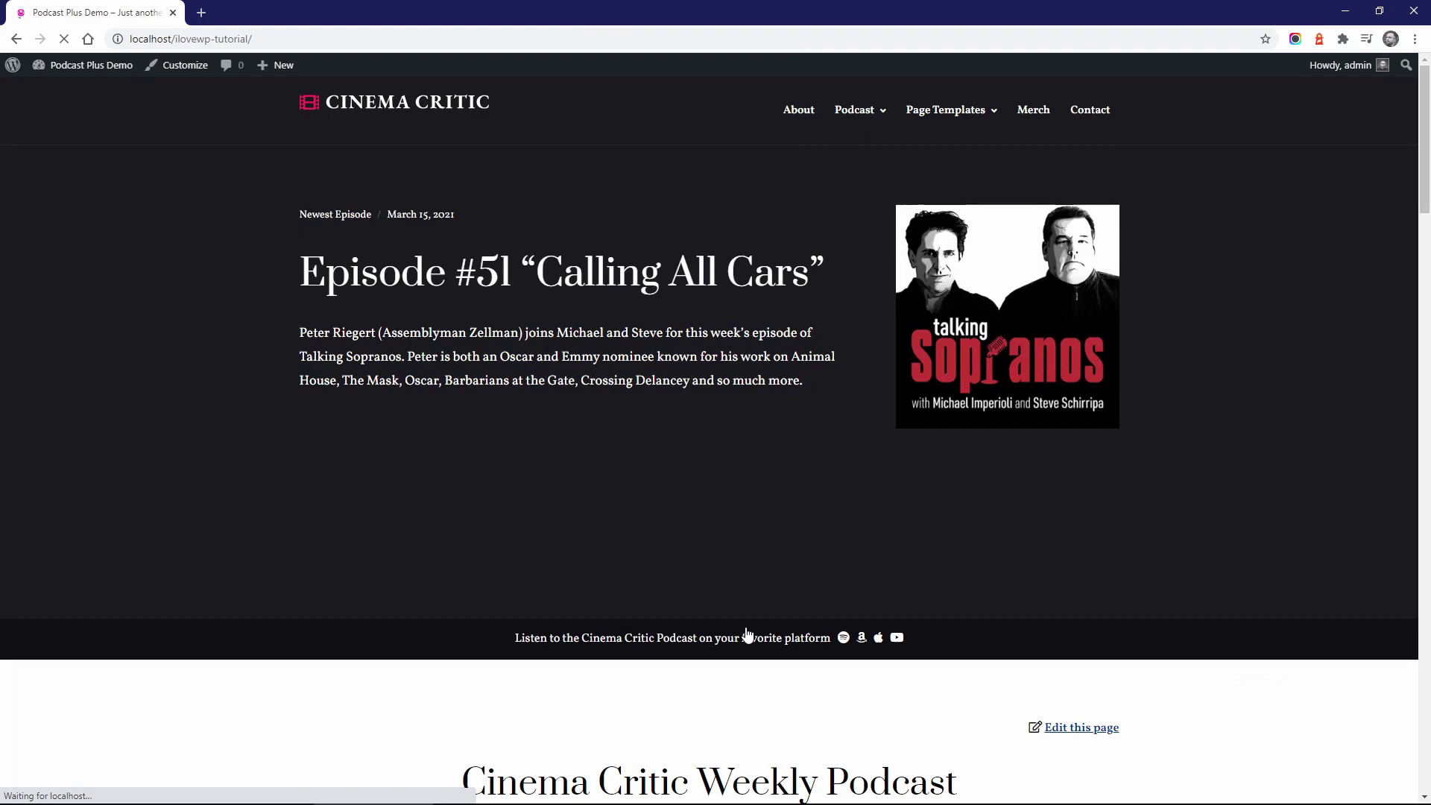
scroll(735, 608, "down", 1)
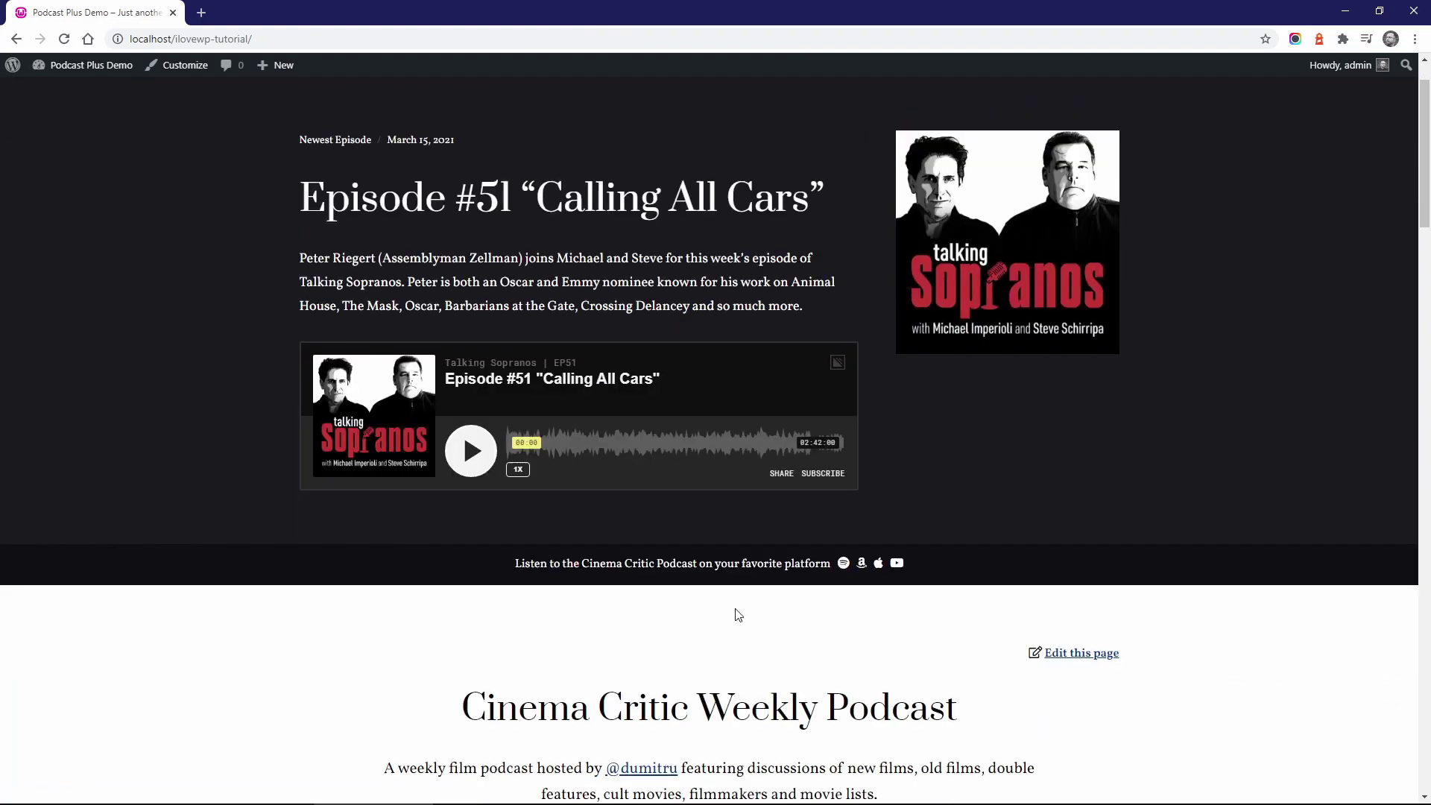
scroll(738, 614, "down", 15)
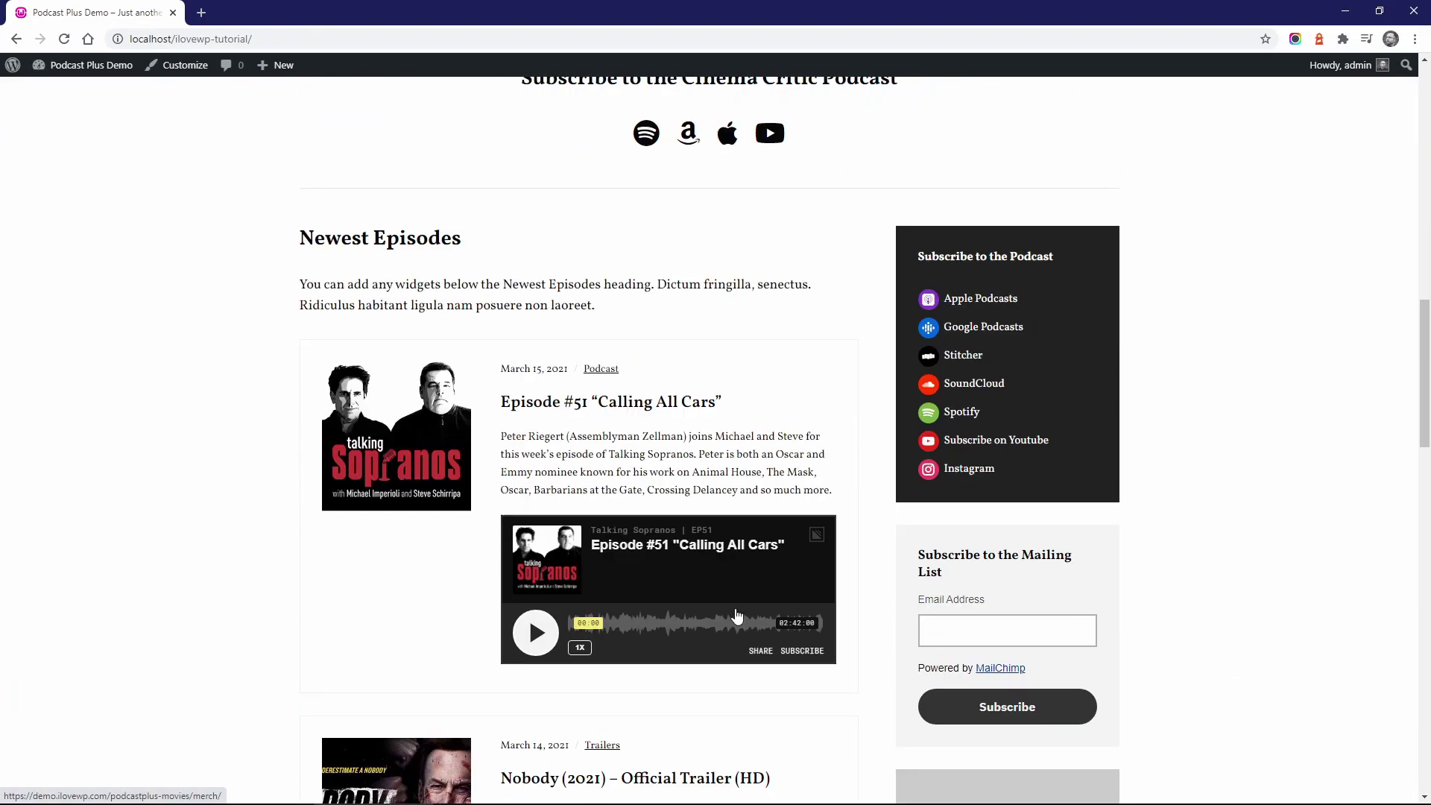
scroll(736, 615, "down", 5)
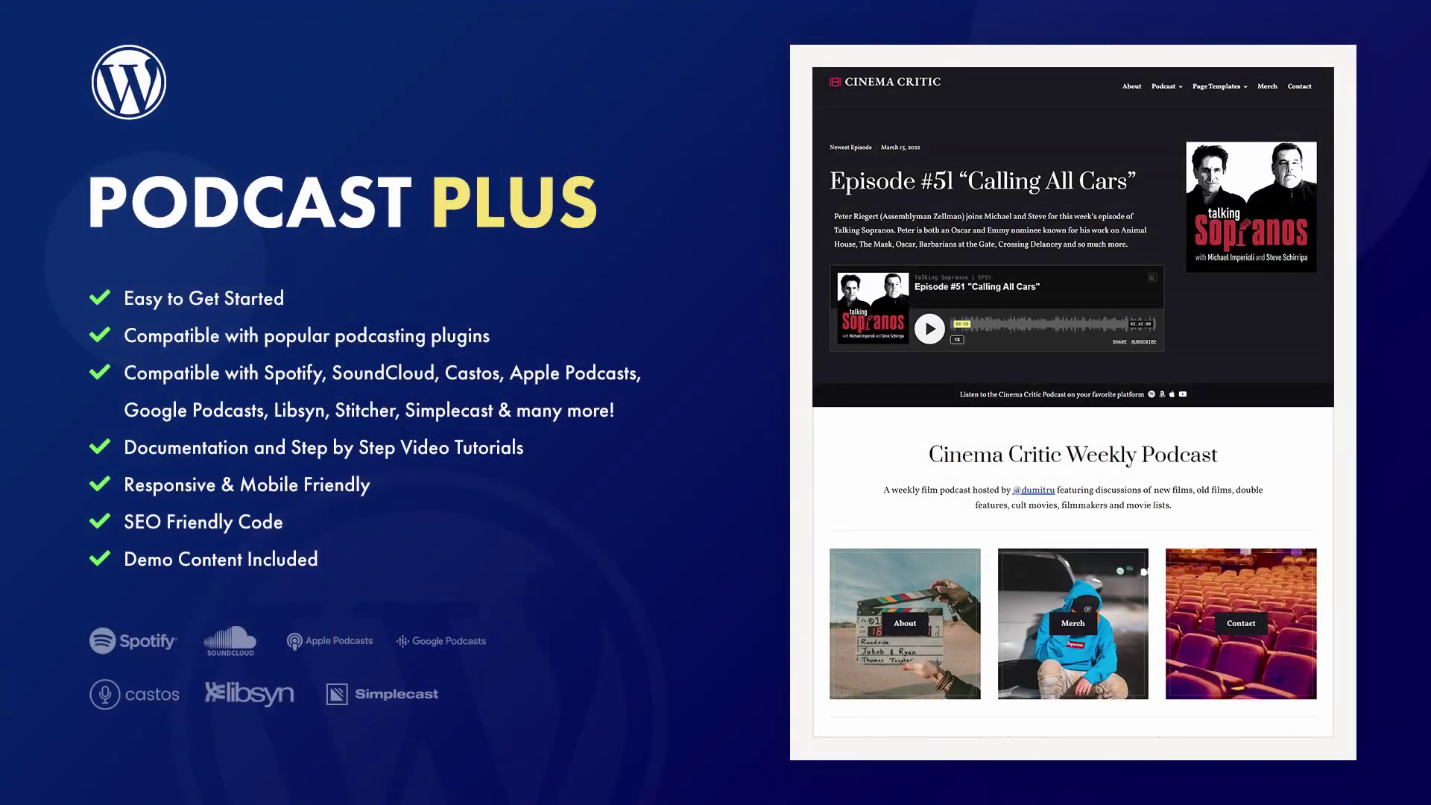